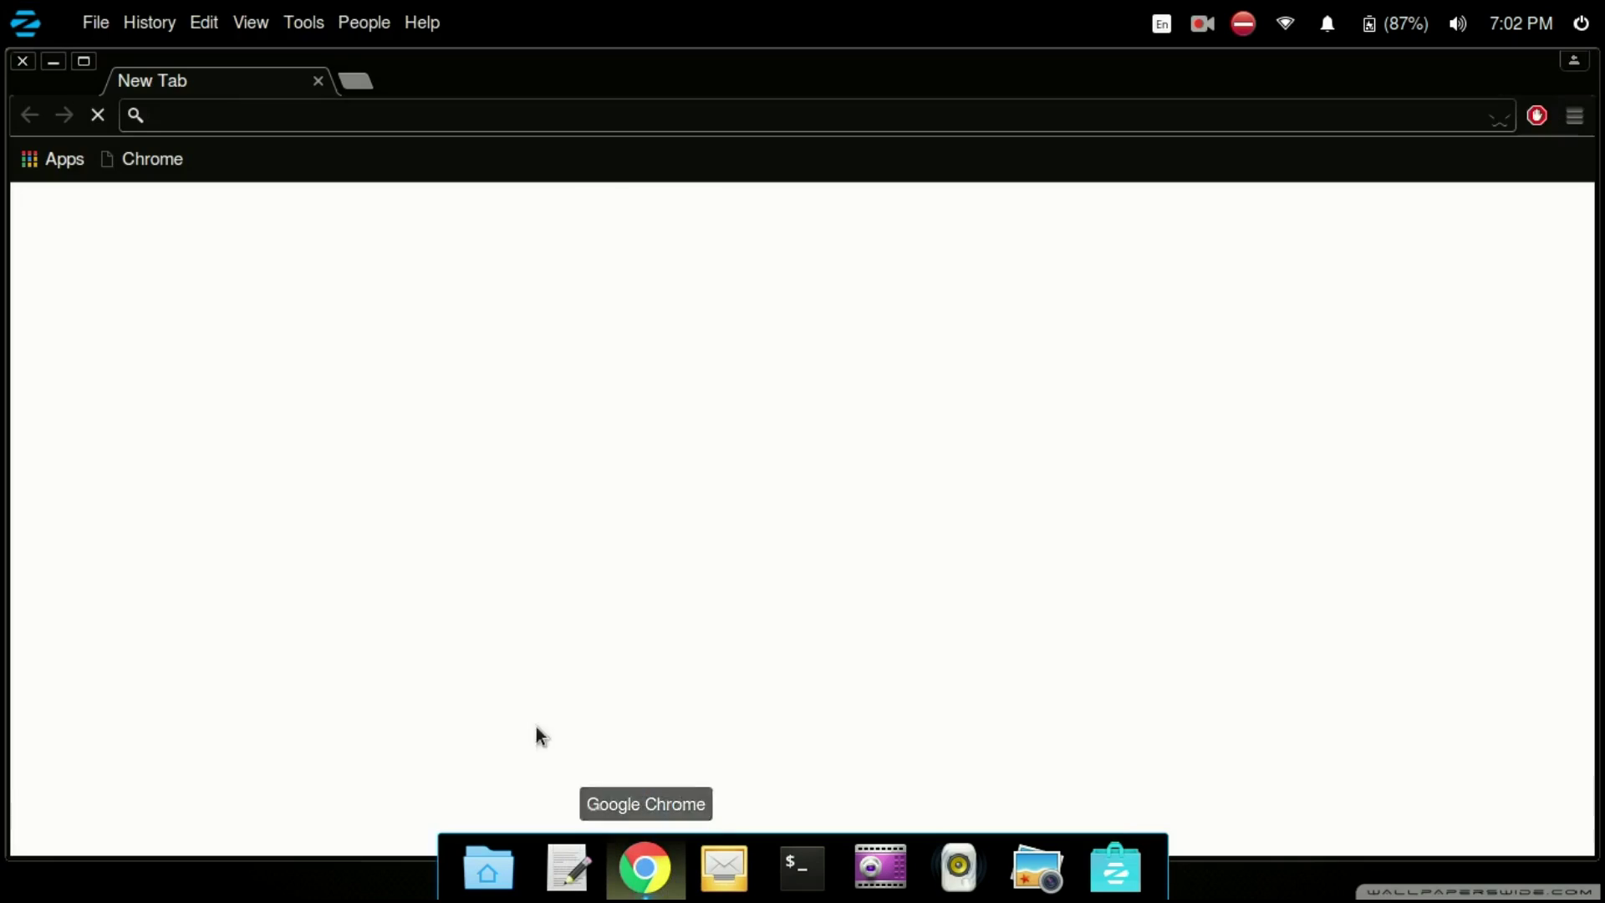
# Step: Search the web for "dns leak test" and open the dnsleaktest.com result
pyautogui.write('dns')
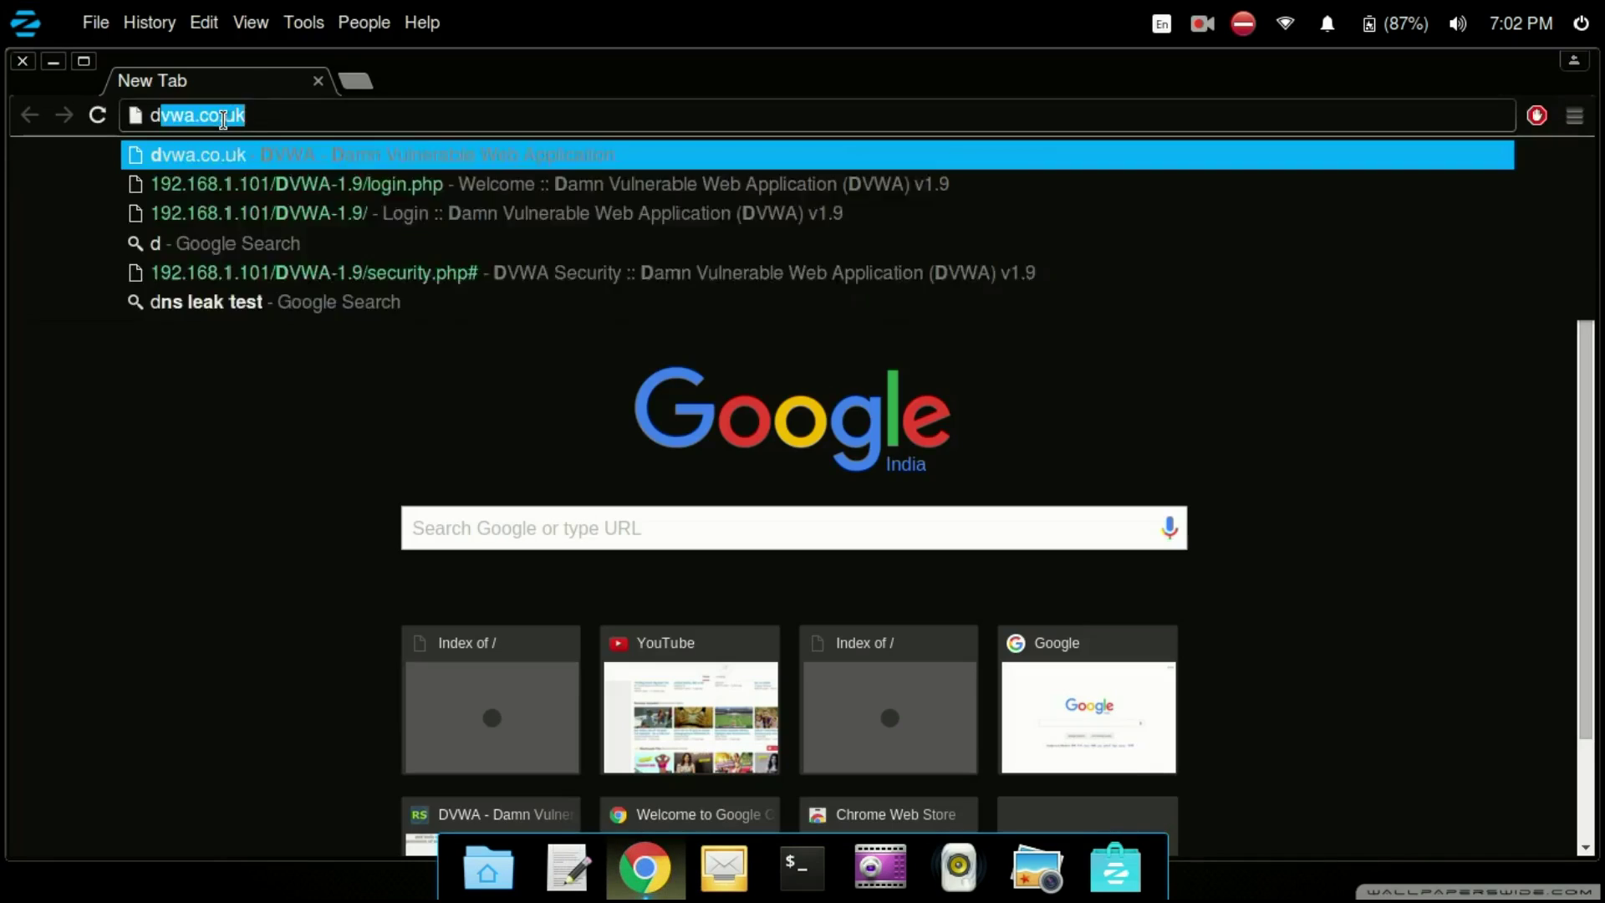
pyautogui.press('BackSpace')
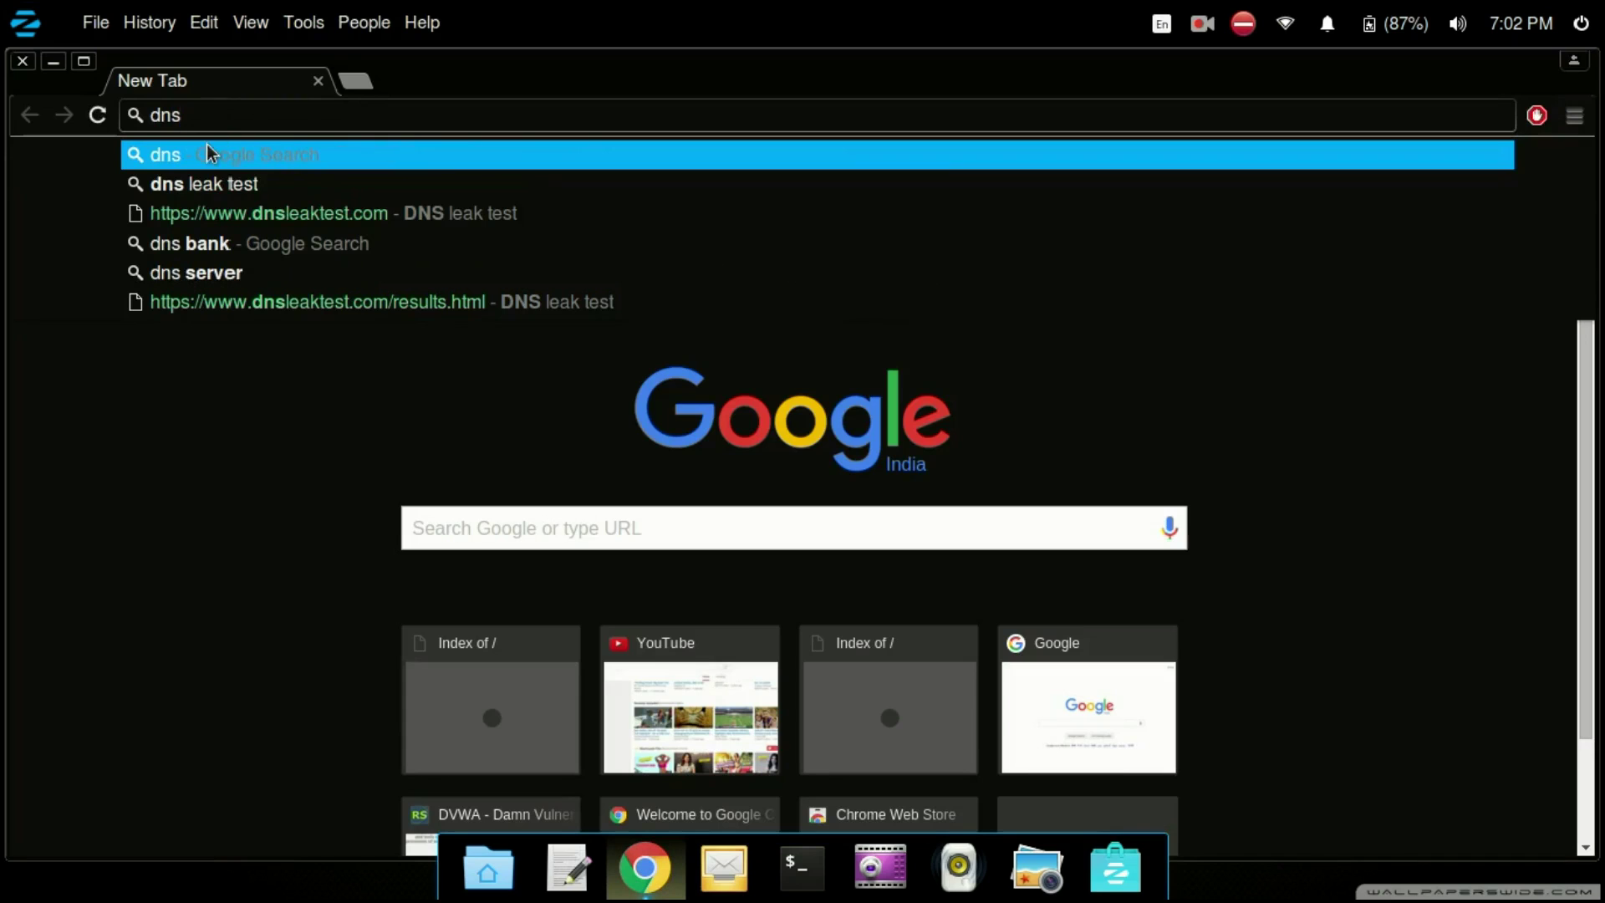
pyautogui.click(209, 185)
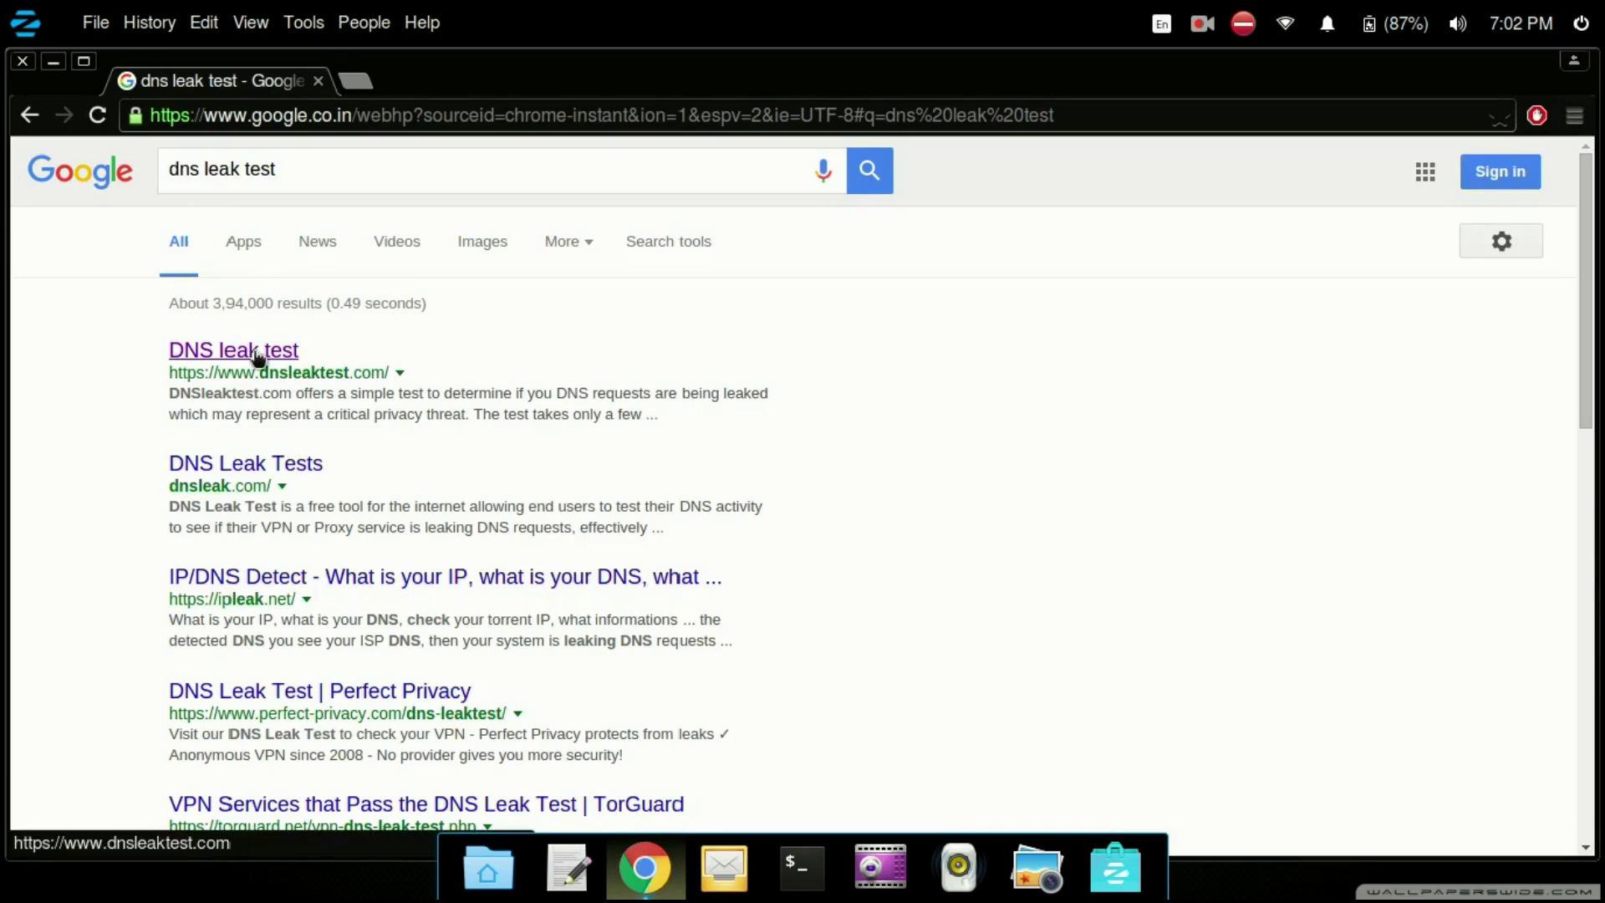
pyautogui.click(254, 351)
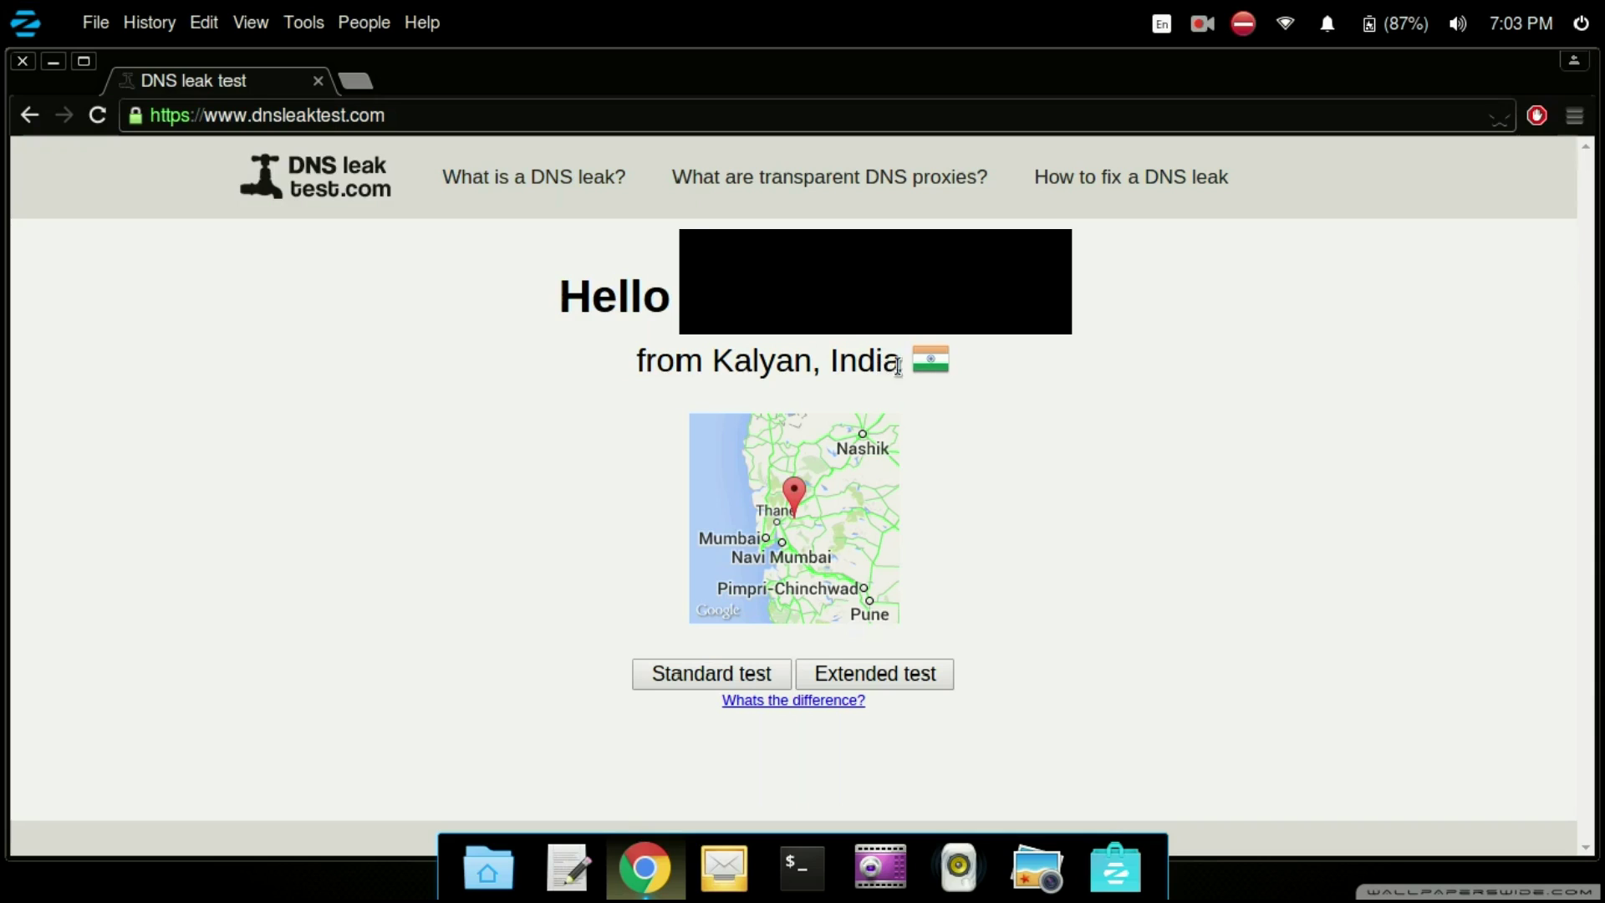
# Step: Run the standard DNS leak test, examine the DNS servers and countries it lists, and close the browser
pyautogui.moveTo(708, 369); pyautogui.dragTo(964, 368)
pyautogui.click(1027, 391)
pyautogui.click(696, 675)
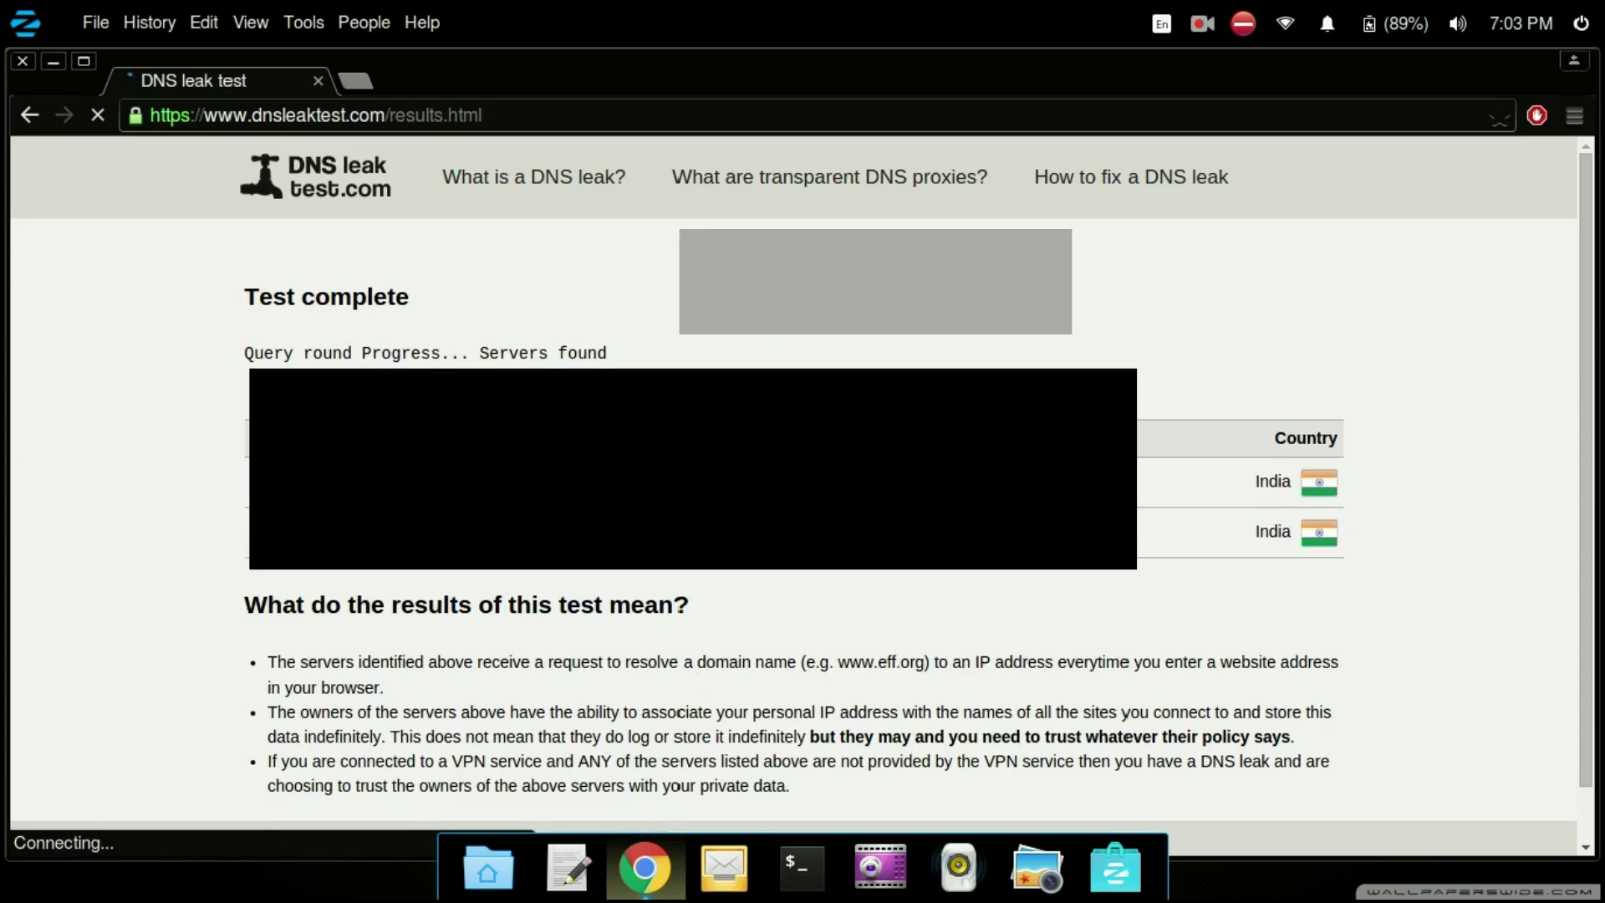
pyautogui.moveTo(231, 489); pyautogui.dragTo(867, 573)
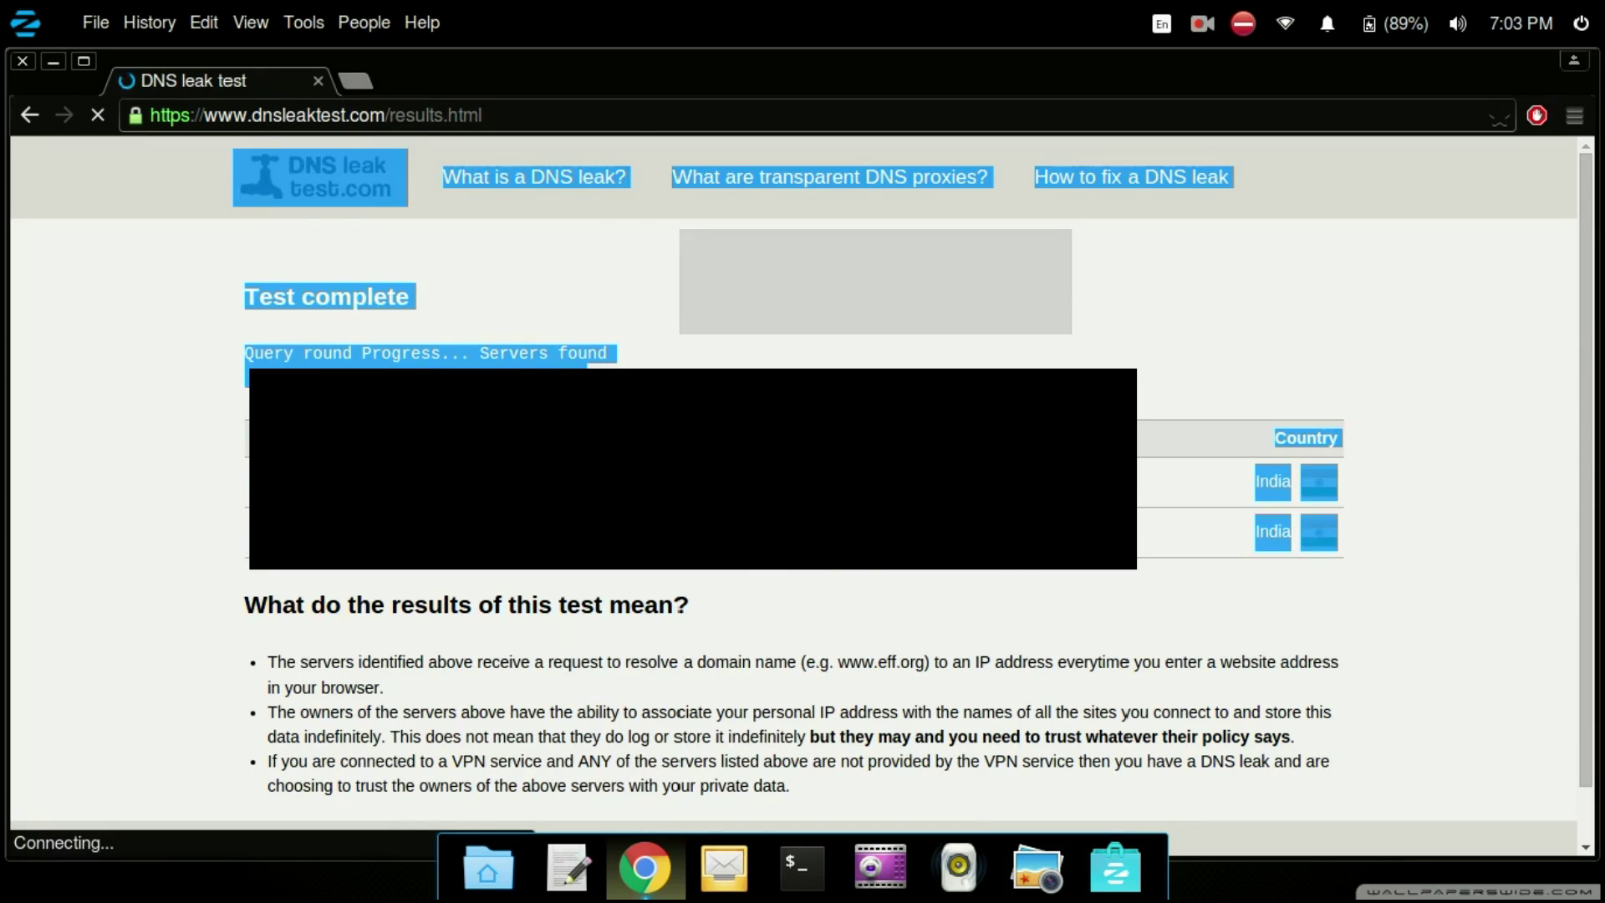
pyautogui.click(868, 574)
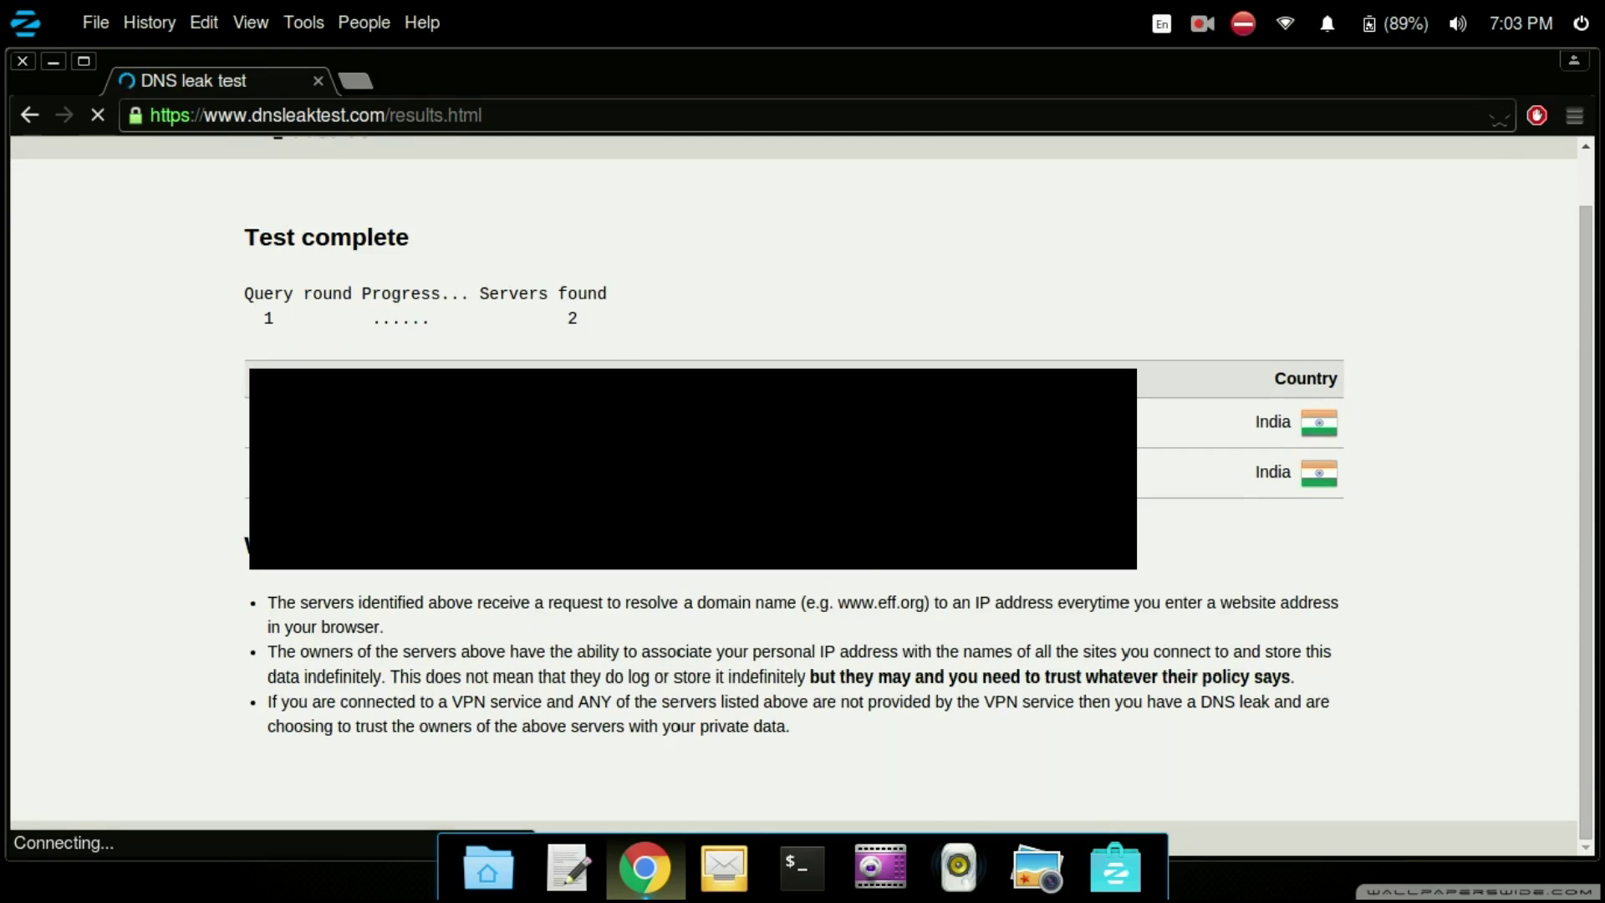
pyautogui.click(23, 62)
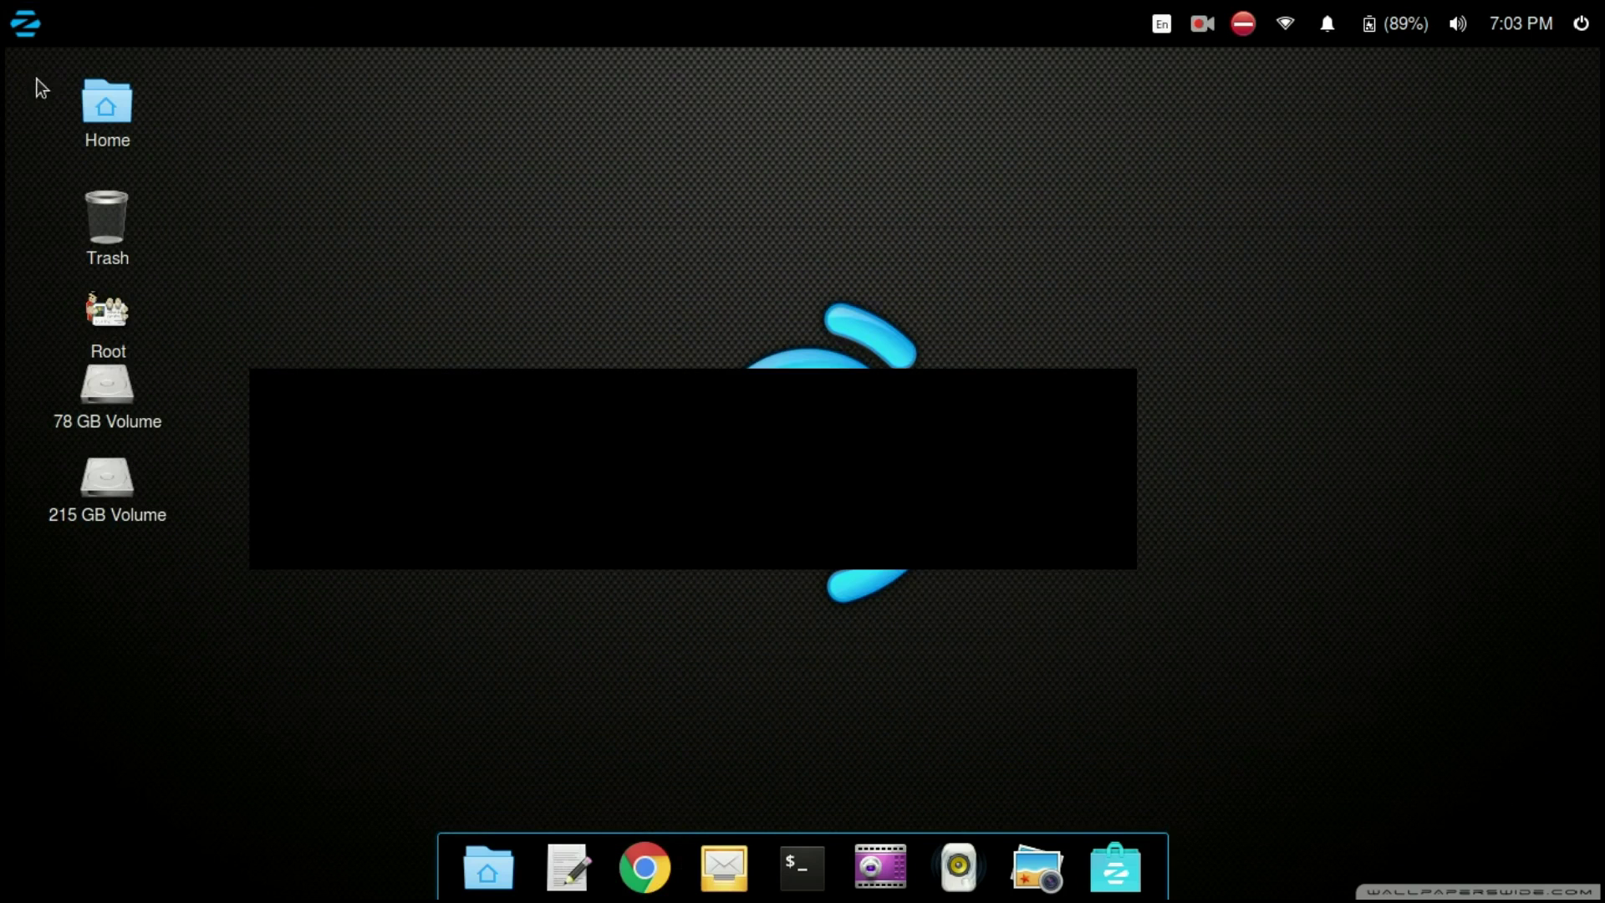
# Step: Reopen Google Chrome, search for "vpnbook free" and open VPNBook's Free VPN Accounts page
pyautogui.click(647, 877)
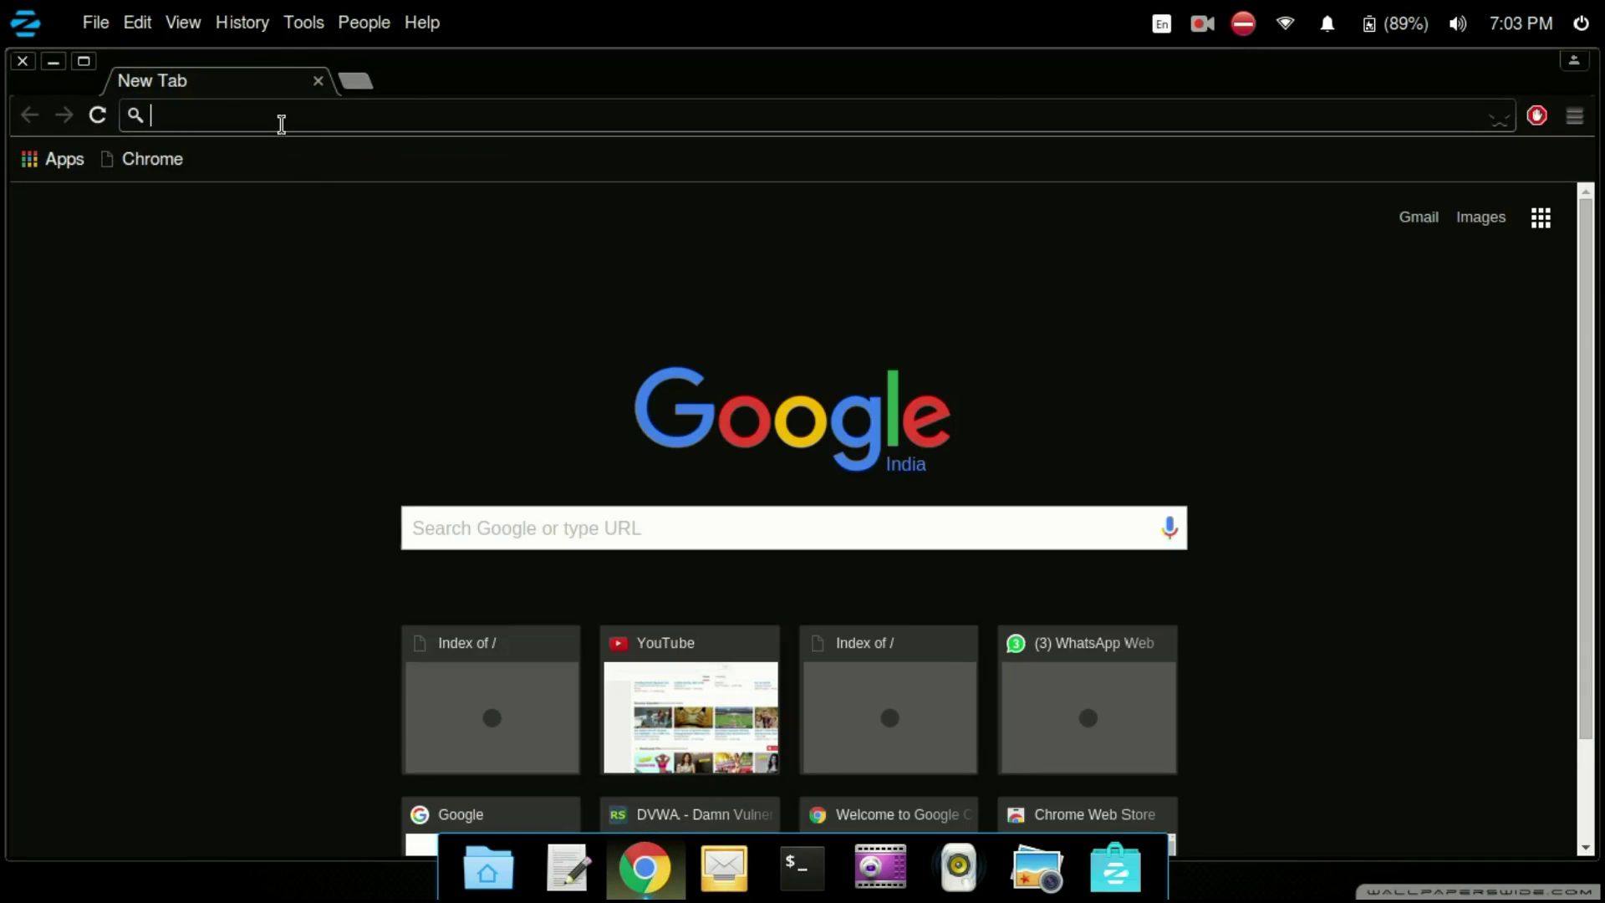
pyautogui.write('vpnb')
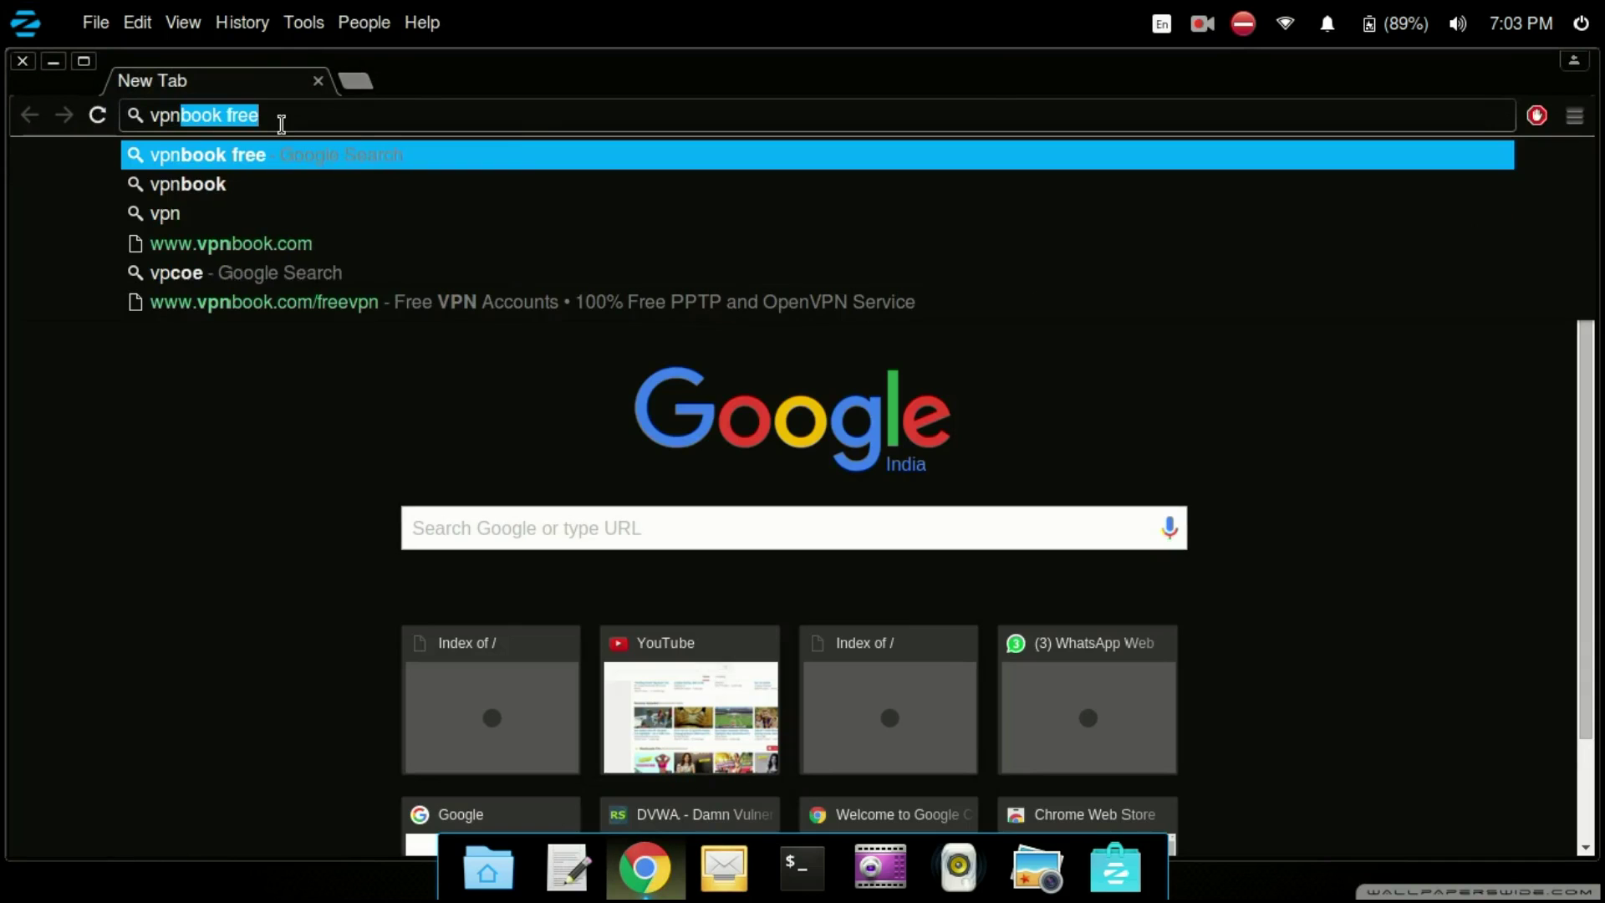
pyautogui.write('ook f')
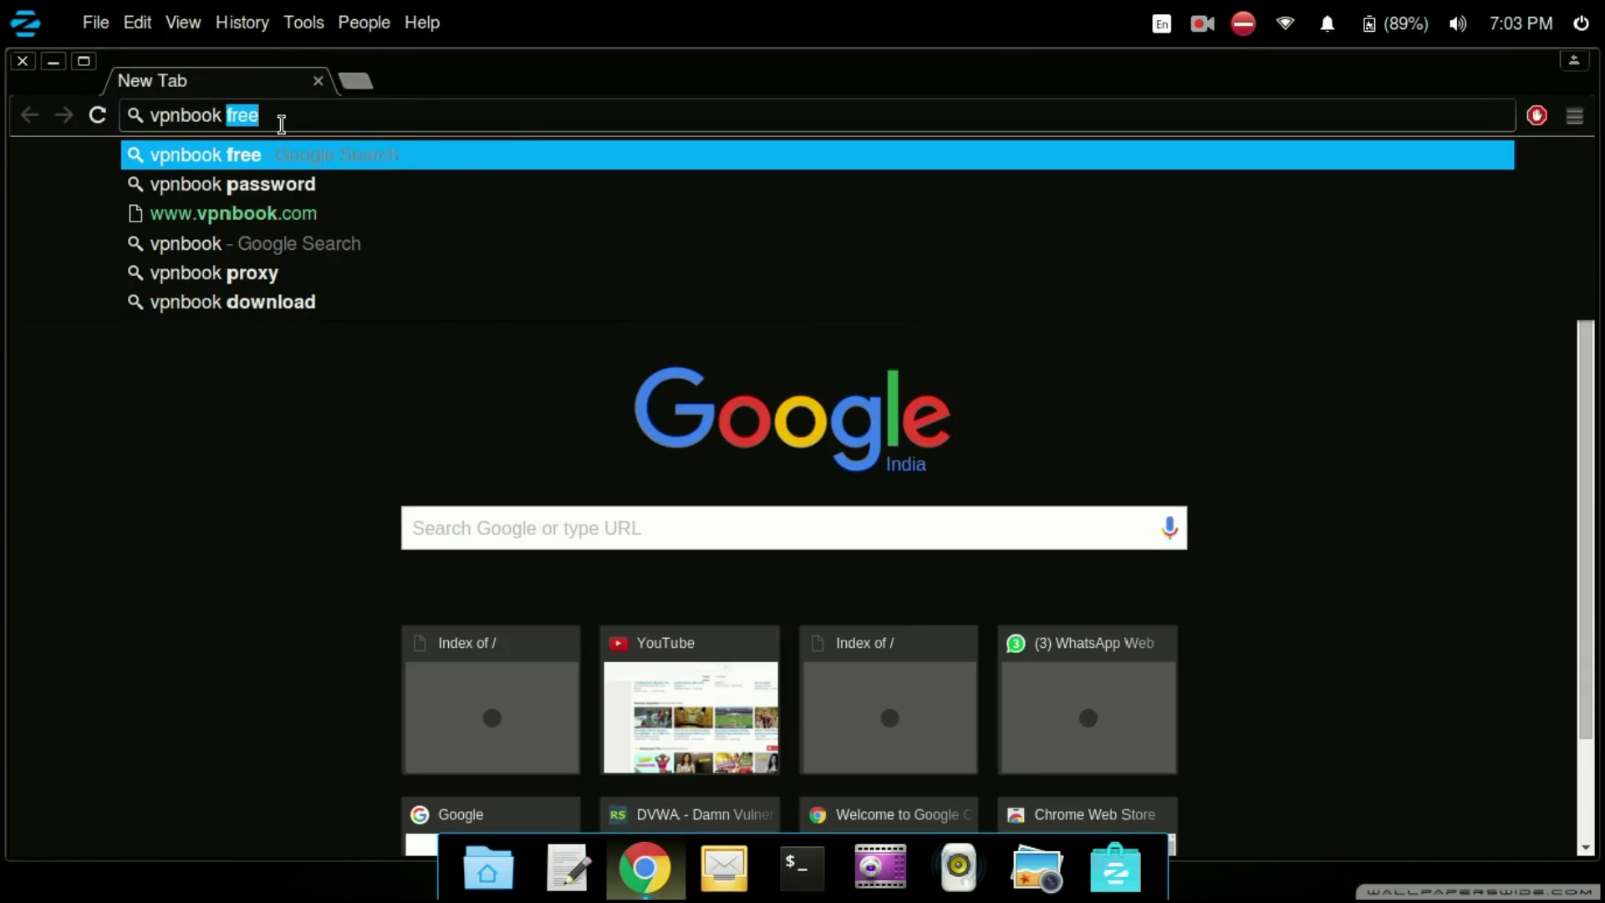
pyautogui.write('ree')
pyautogui.press('Return')
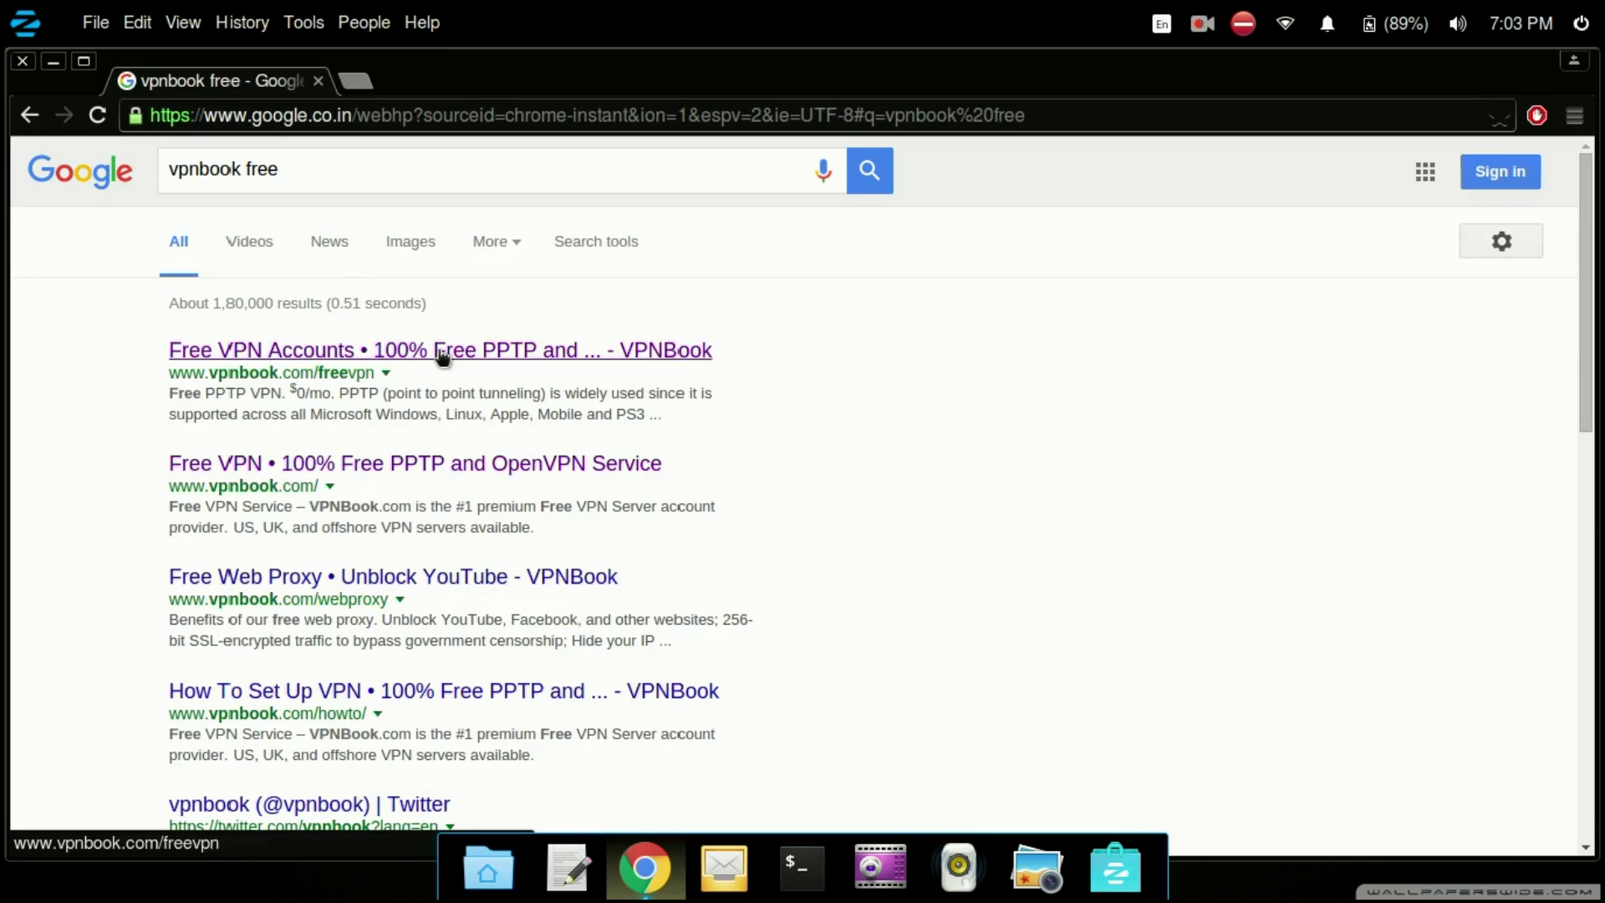
pyautogui.click(524, 351)
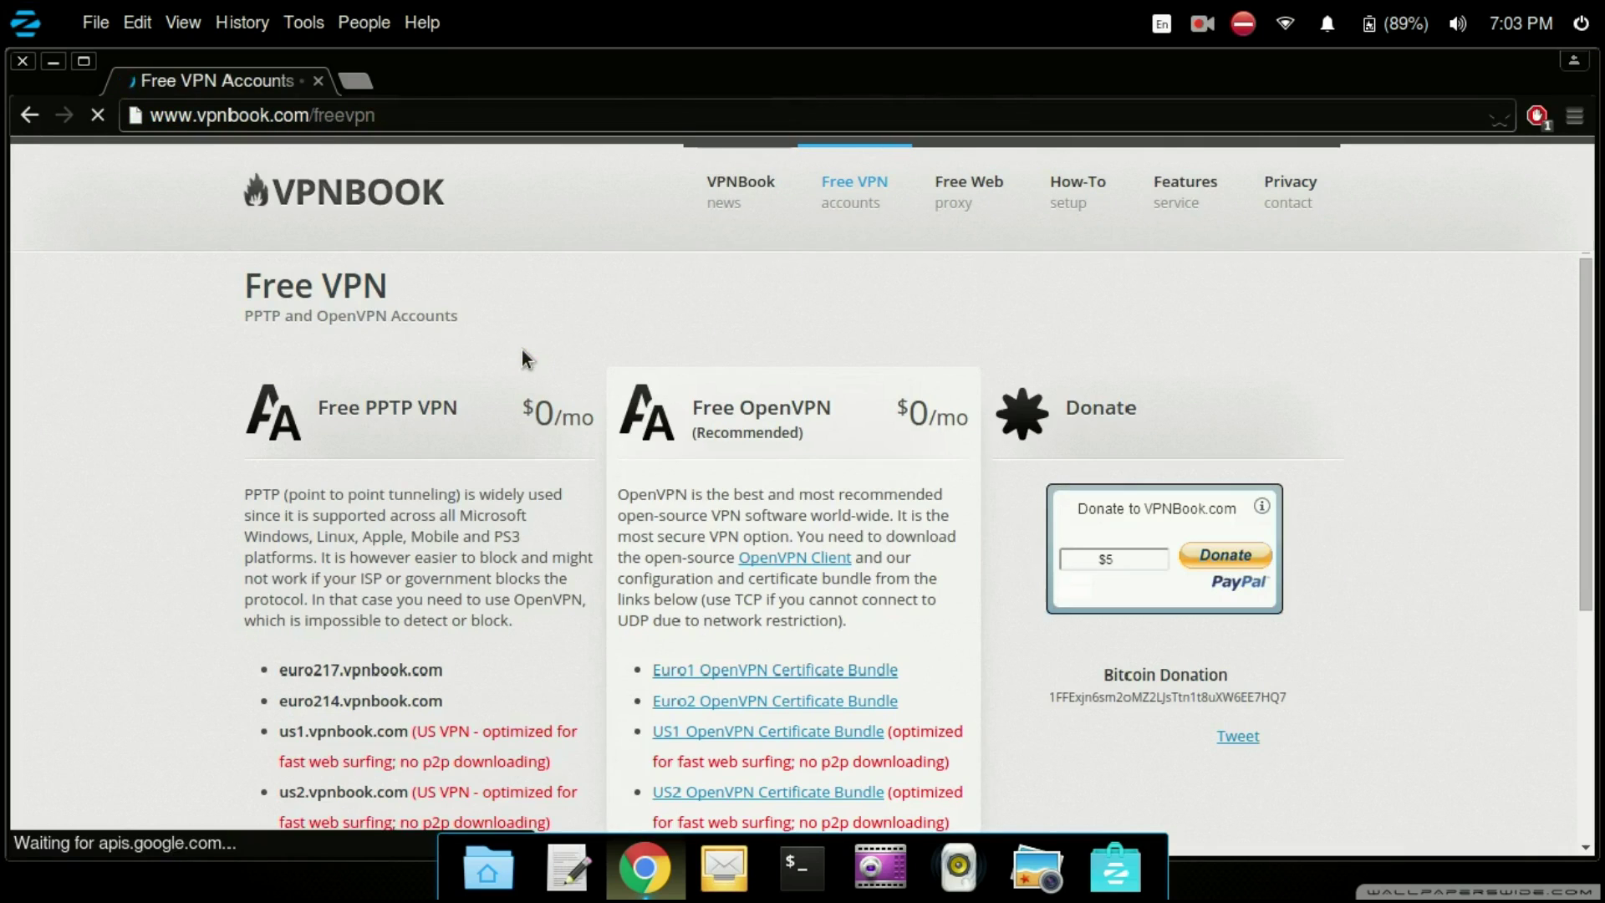
# Step: Download the DE OpenVPN Certificate Bundle from the Free OpenVPN section and dismiss the download bar
pyautogui.moveTo(691, 407); pyautogui.dragTo(838, 414)
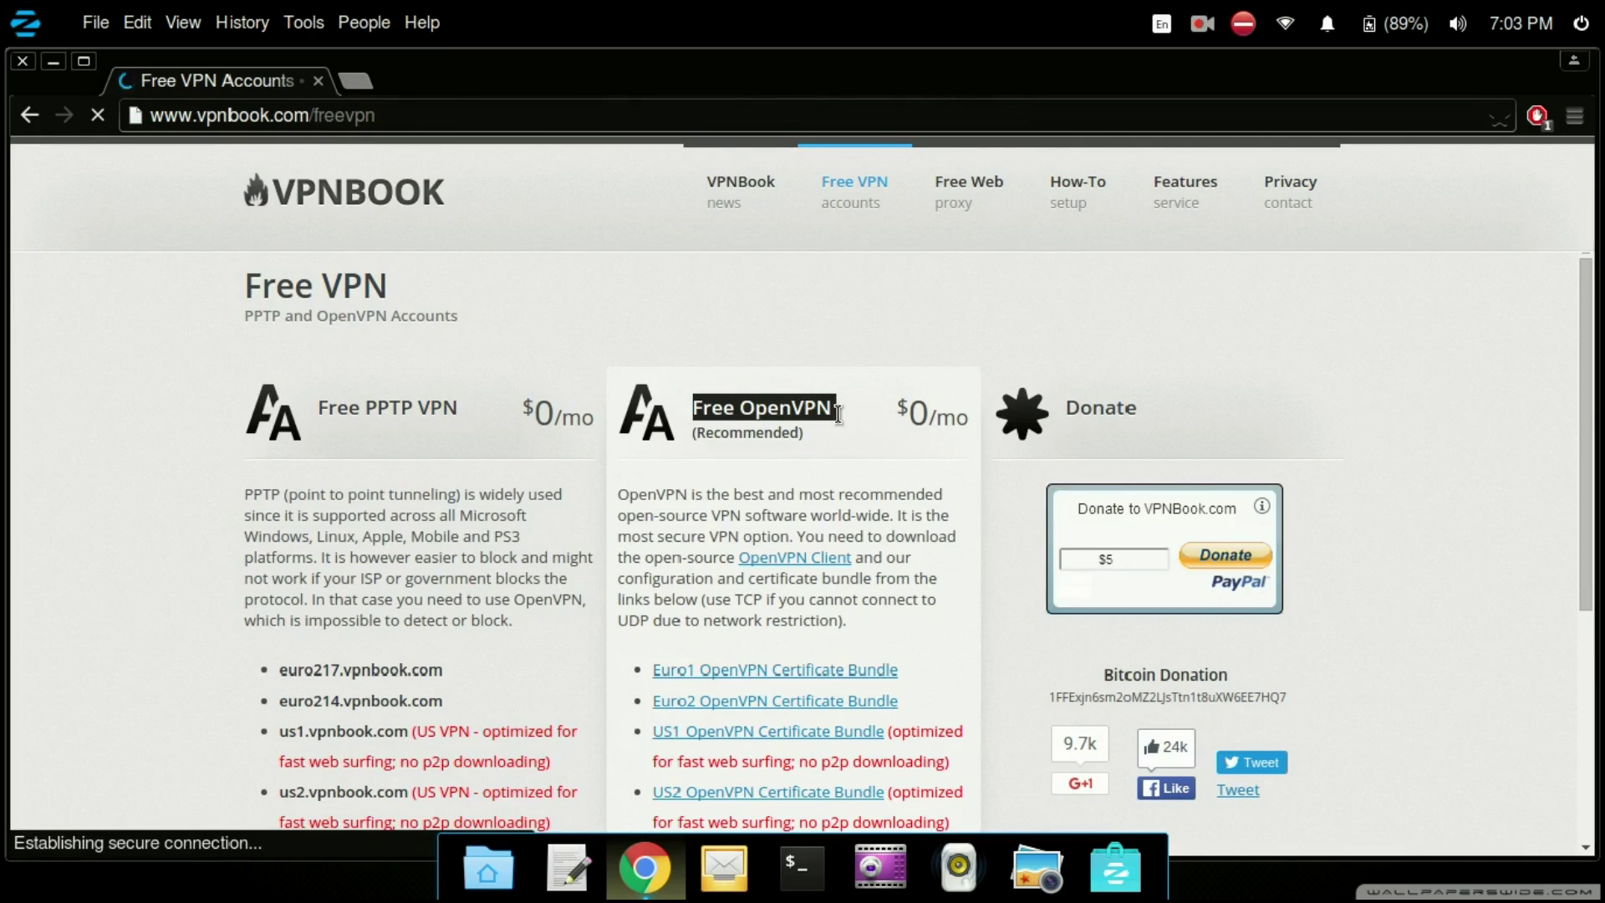
pyautogui.moveTo(692, 408); pyautogui.dragTo(841, 409)
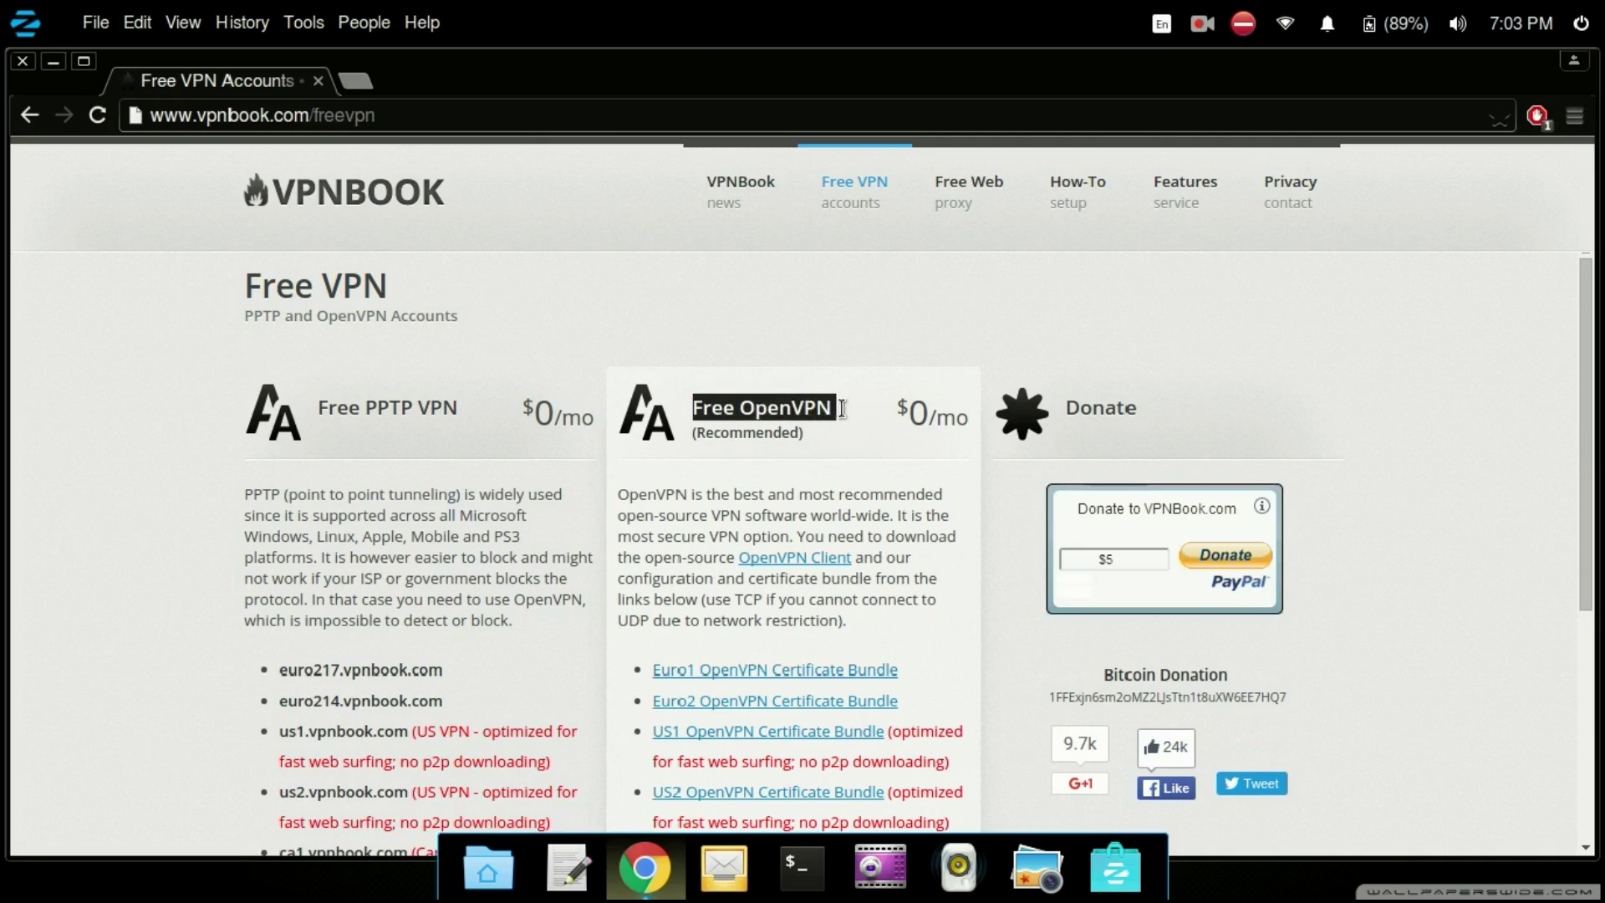
pyautogui.click(844, 411)
pyautogui.moveTo(951, 418); pyautogui.dragTo(983, 422)
pyautogui.click(823, 476)
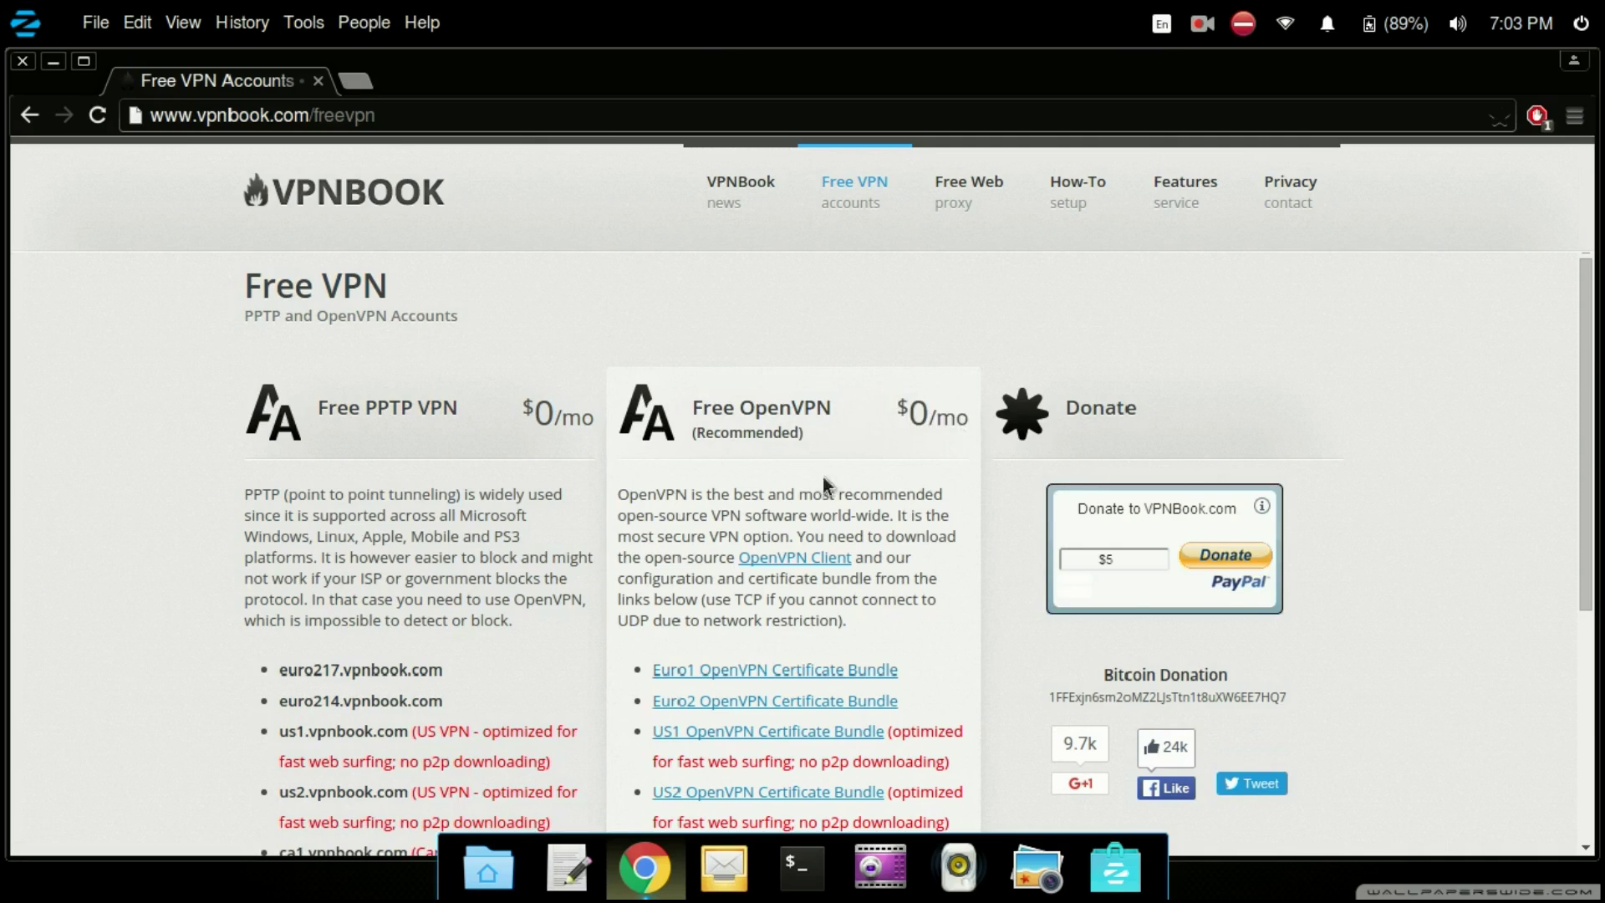
pyautogui.scroll(-5, 762, 494)
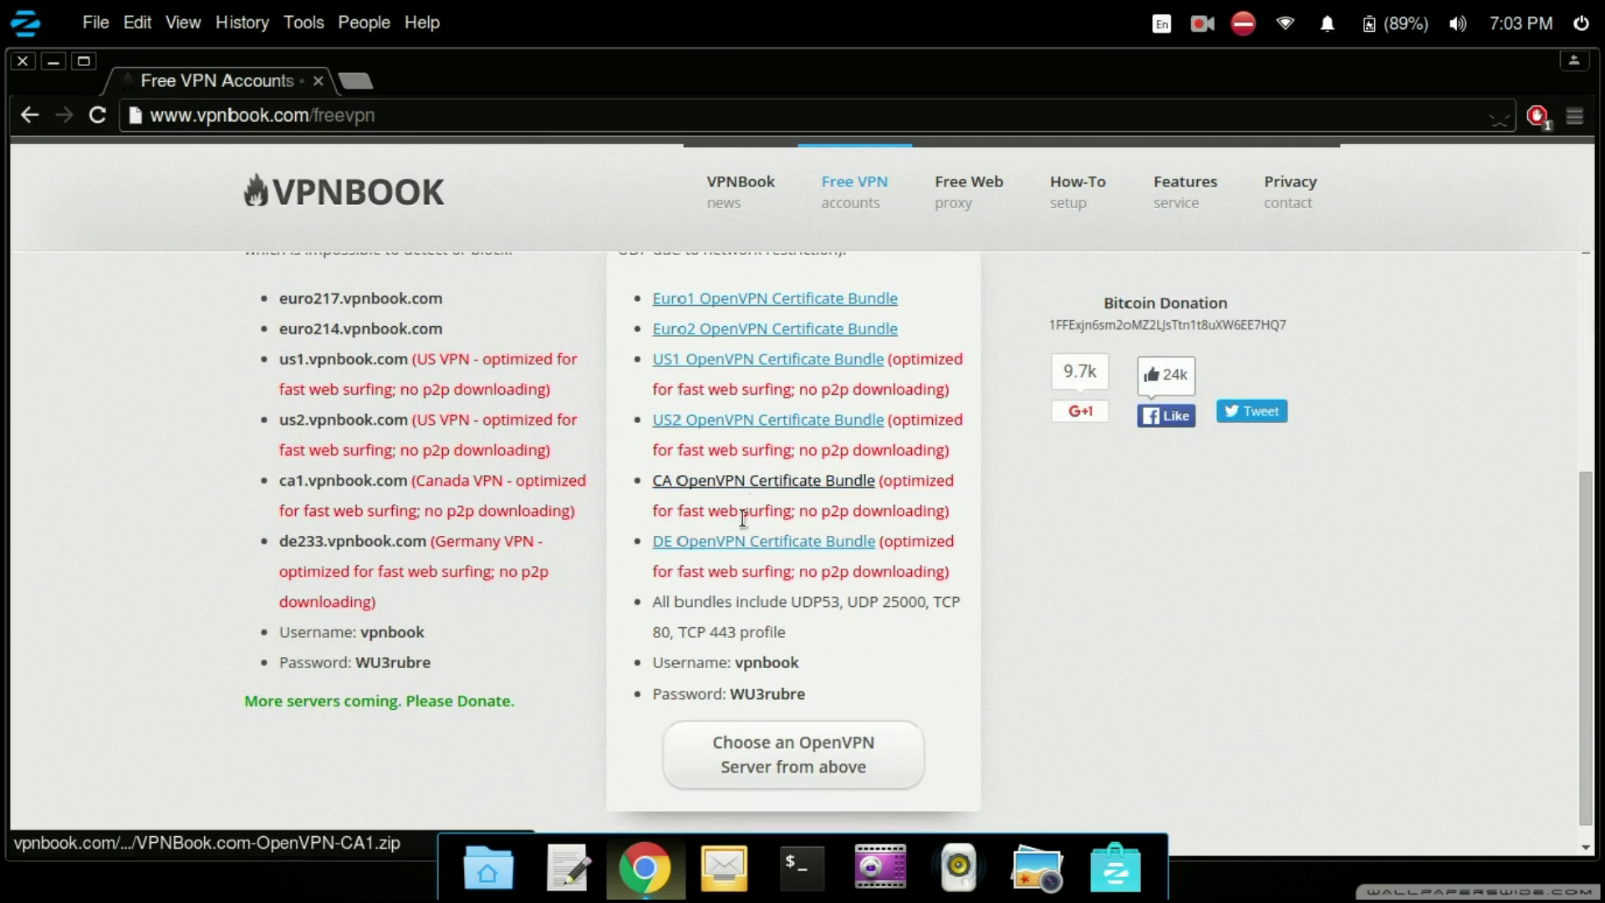
pyautogui.click(744, 542)
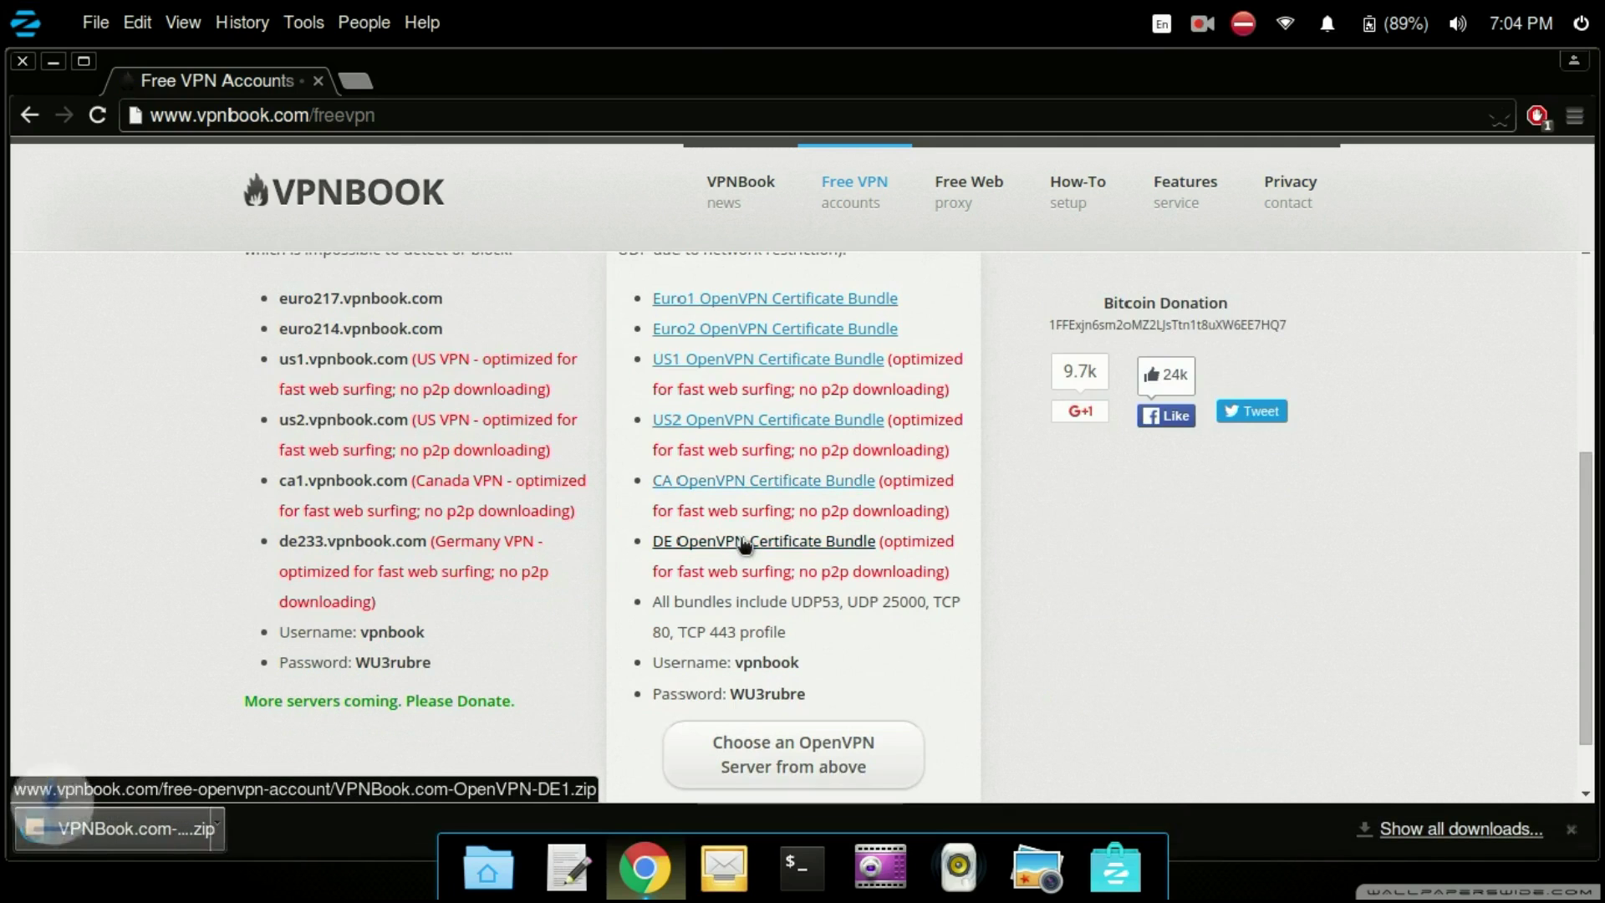
pyautogui.click(1574, 833)
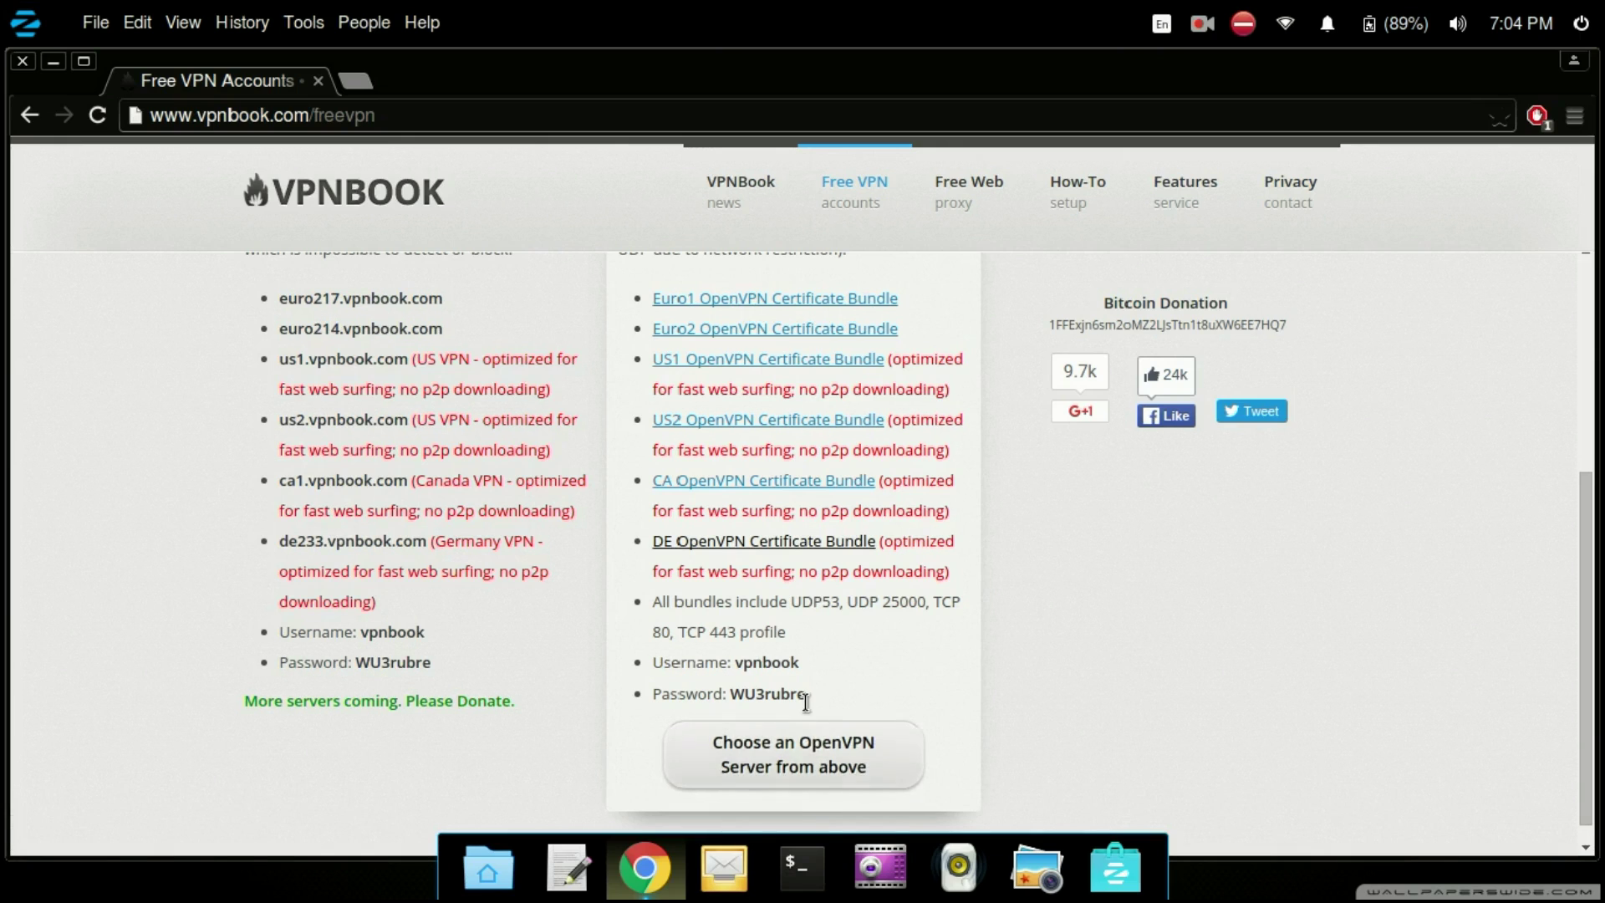
# Step: Copy the Free OpenVPN username and password lines and paste them into a new gedit document
pyautogui.moveTo(808, 696); pyautogui.dragTo(628, 646)
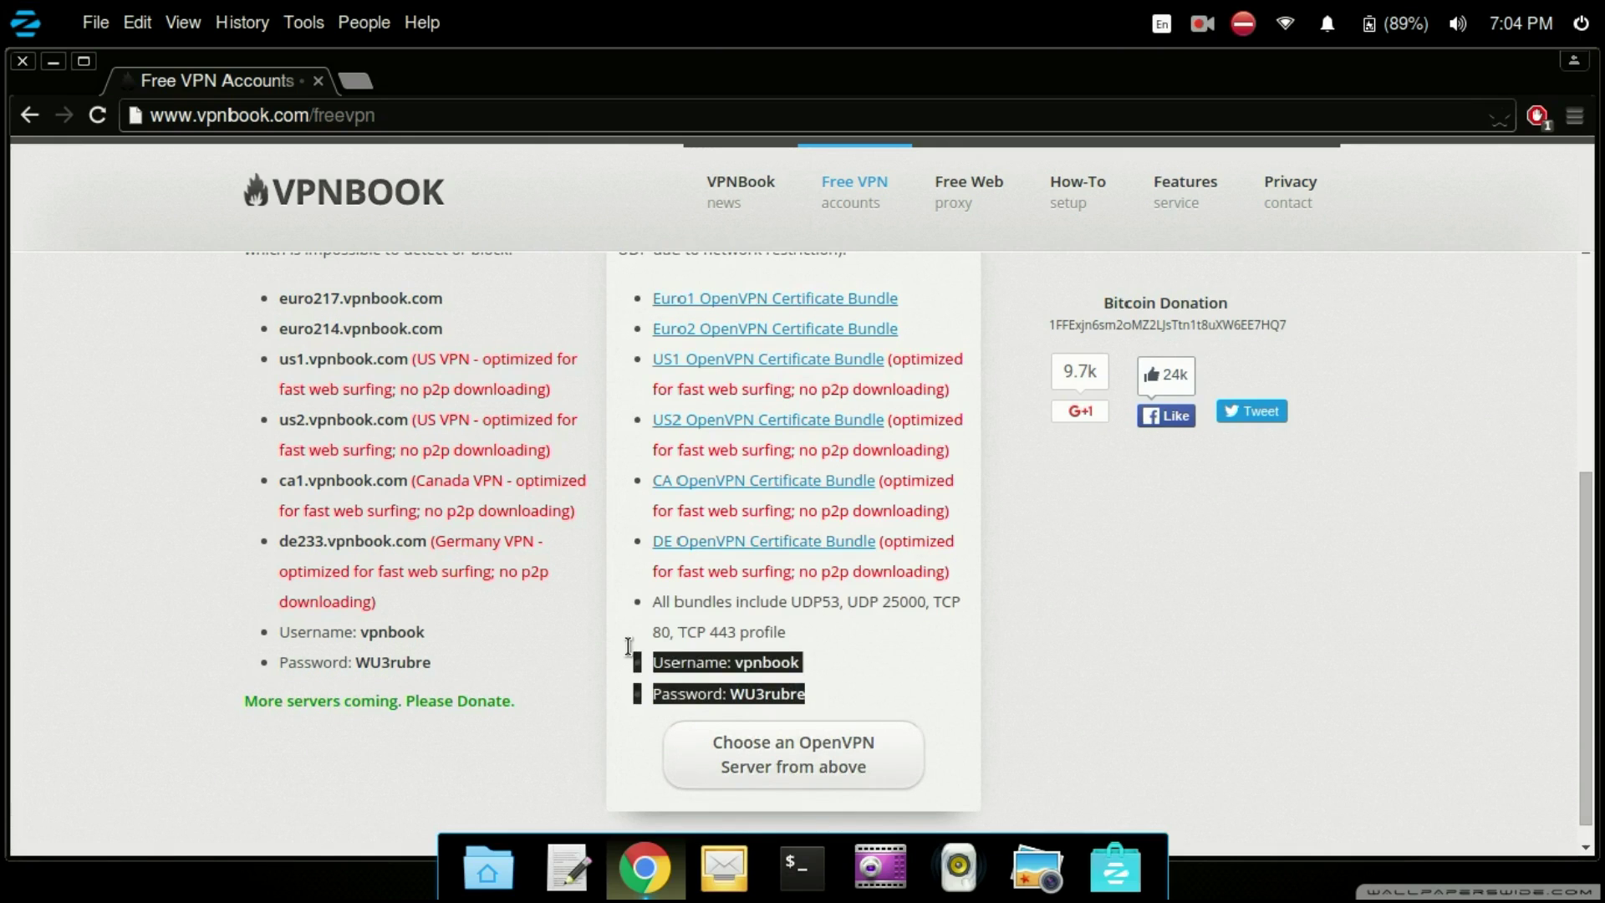
pyautogui.rightClick(679, 661)
pyautogui.click(762, 684)
pyautogui.click(603, 791)
pyautogui.click(576, 870)
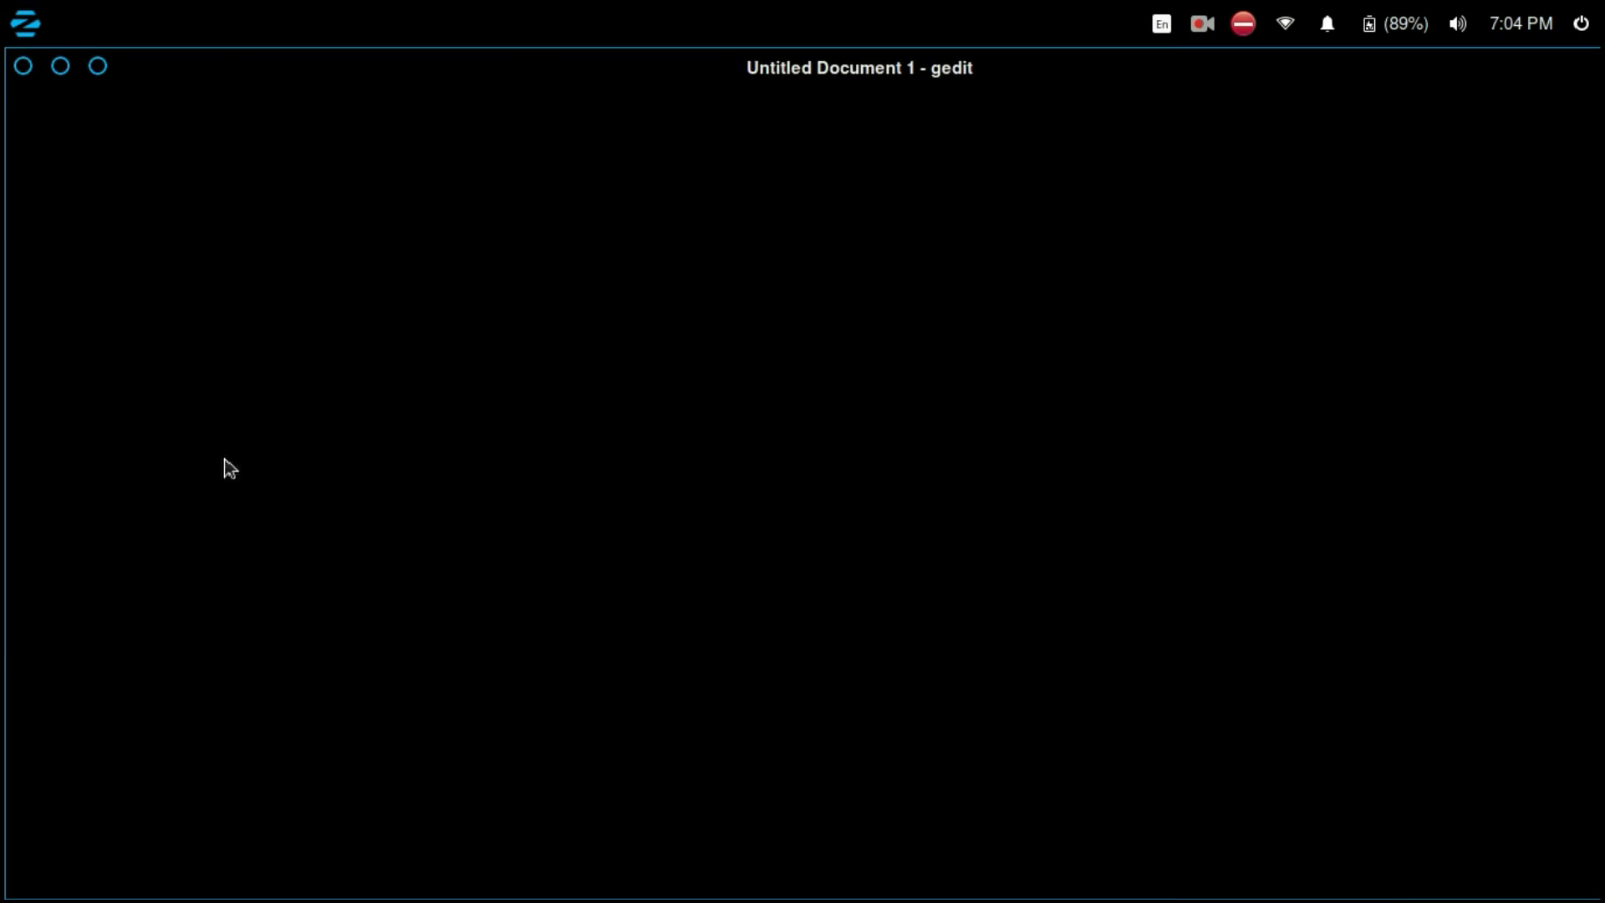
pyautogui.rightClick(106, 266)
pyautogui.click(201, 439)
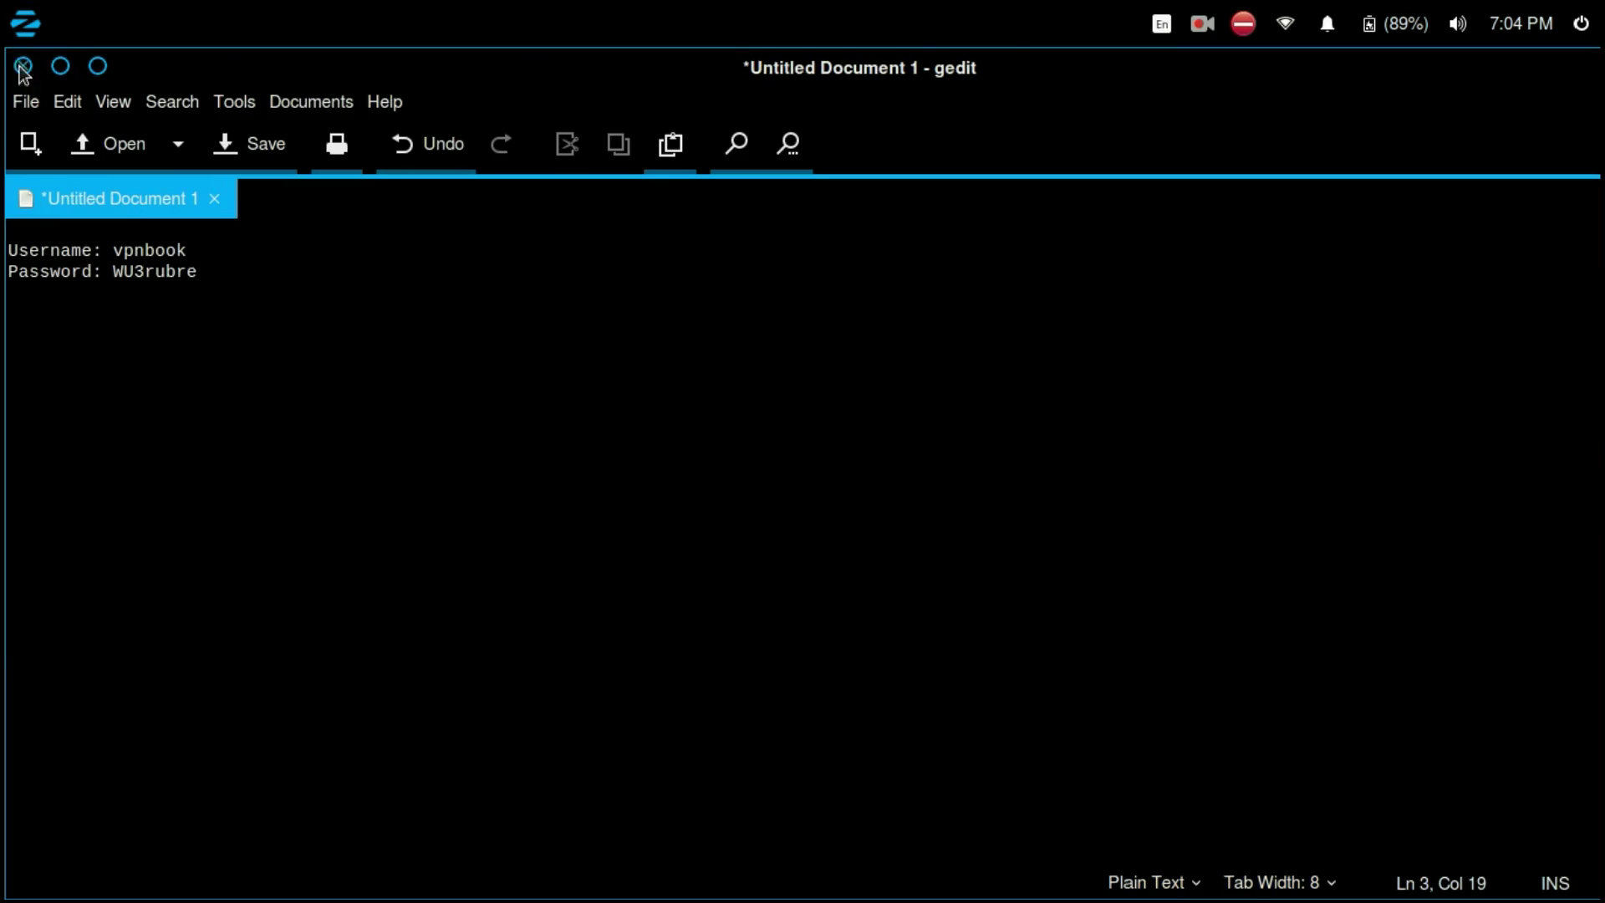
# Step: Save the credentials document in the Desktop folder as "Untitled Document 1" and close gedit
pyautogui.click(25, 101)
pyautogui.click(94, 264)
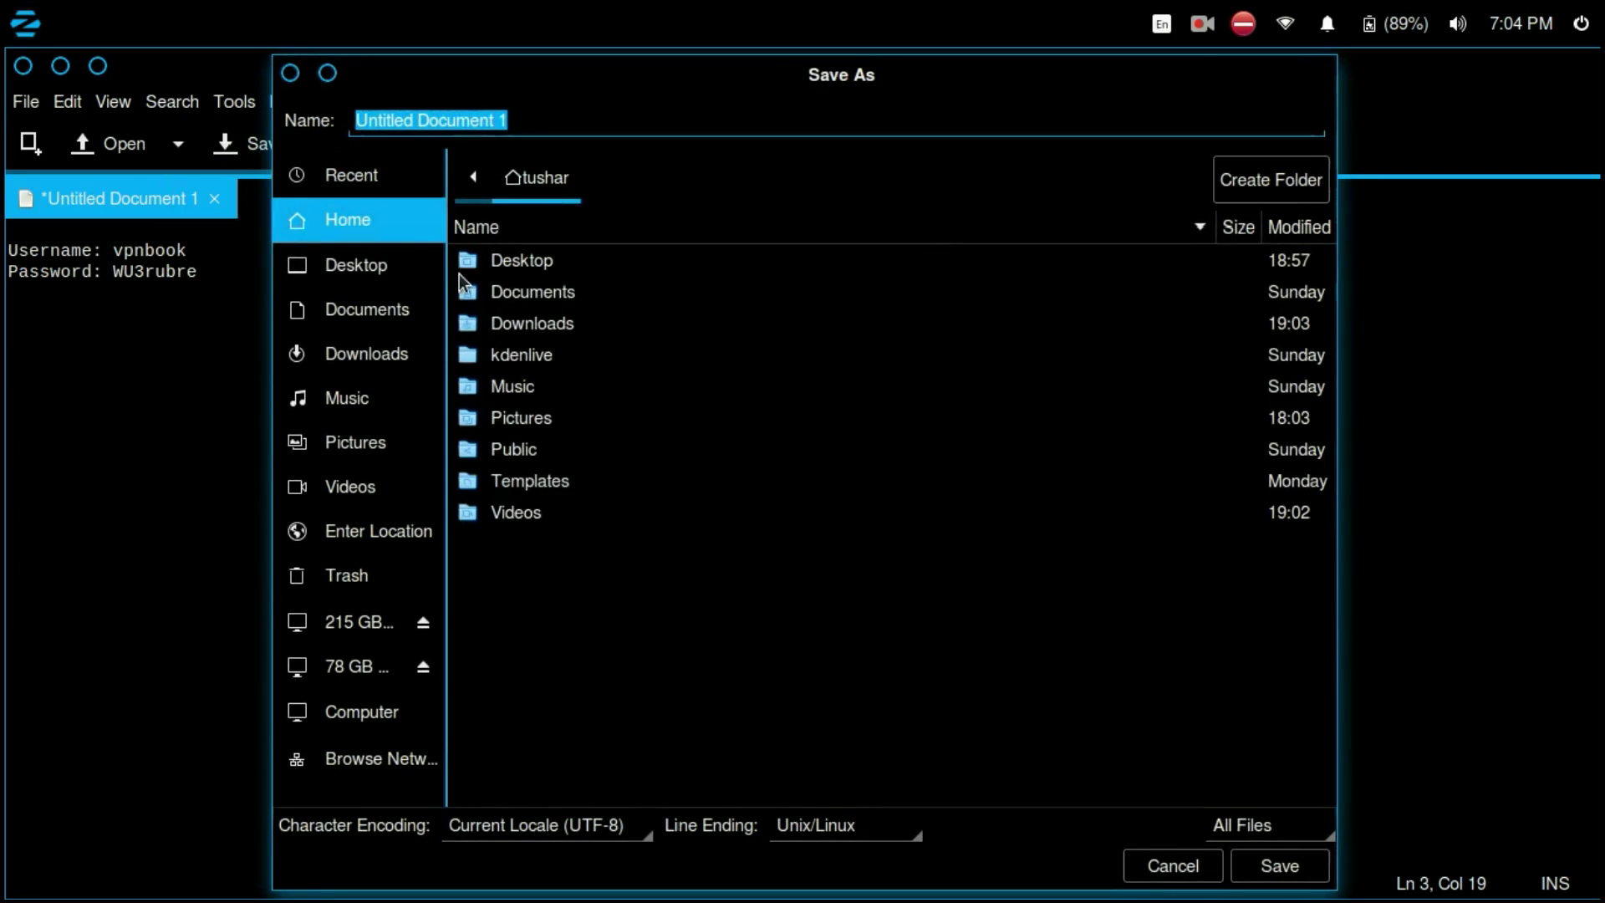
pyautogui.doubleClick(519, 259)
pyautogui.click(1262, 869)
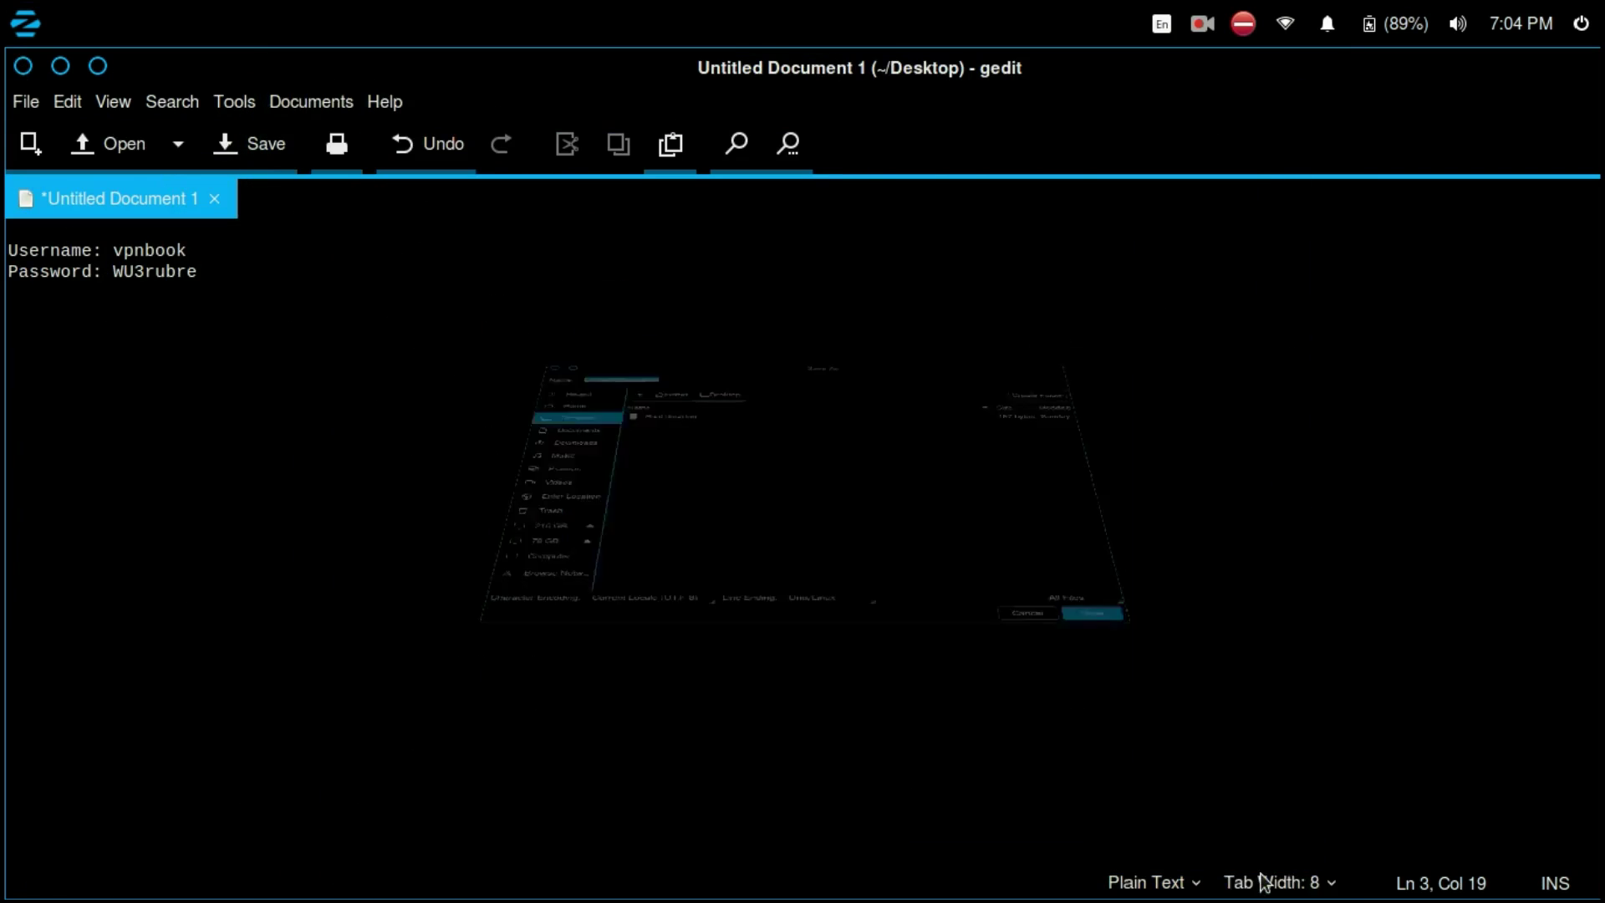
pyautogui.click(24, 66)
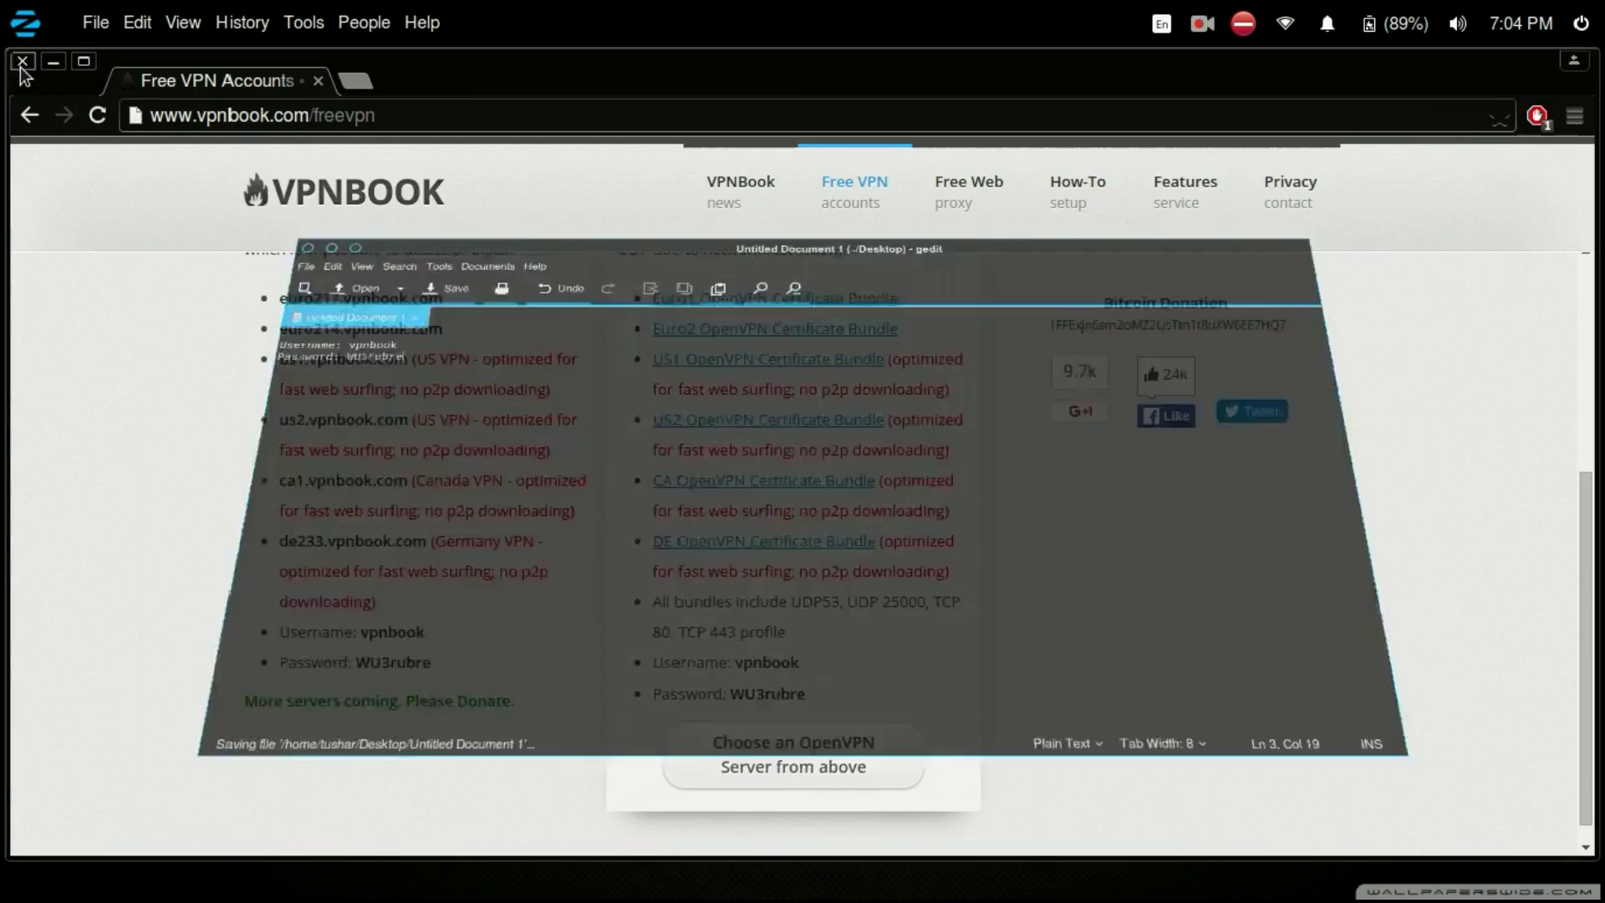
# Step: Close the browser and open a Terminal window with enlarged text, placed near the middle of the desktop
pyautogui.scroll(5, 339, 381)
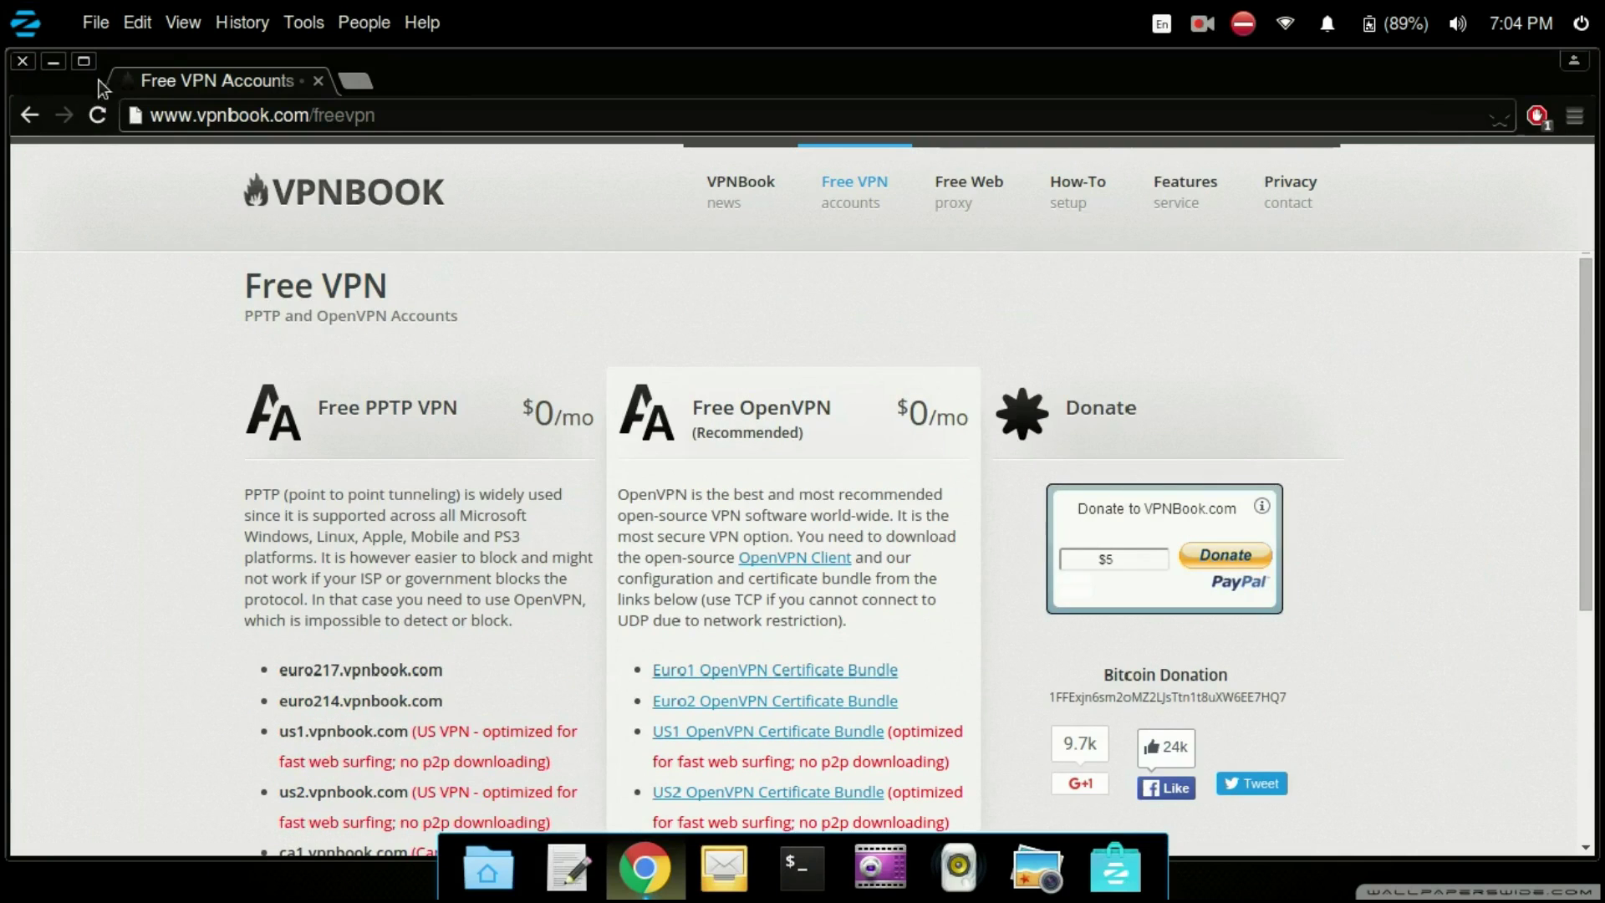
pyautogui.click(23, 66)
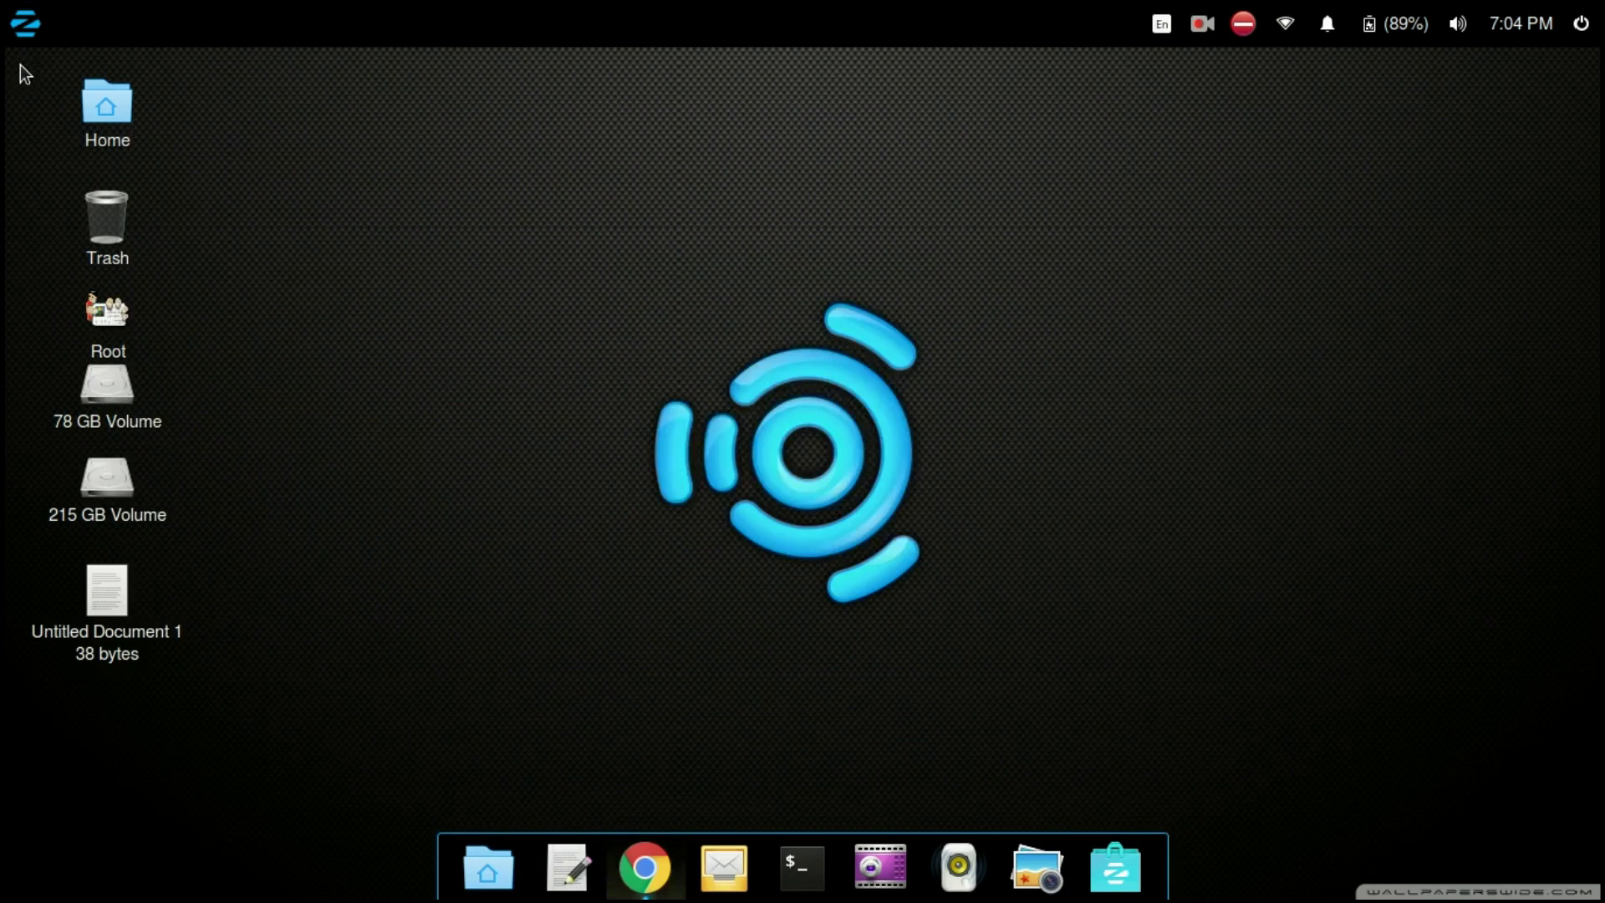
pyautogui.rightClick(628, 261)
pyautogui.click(869, 655)
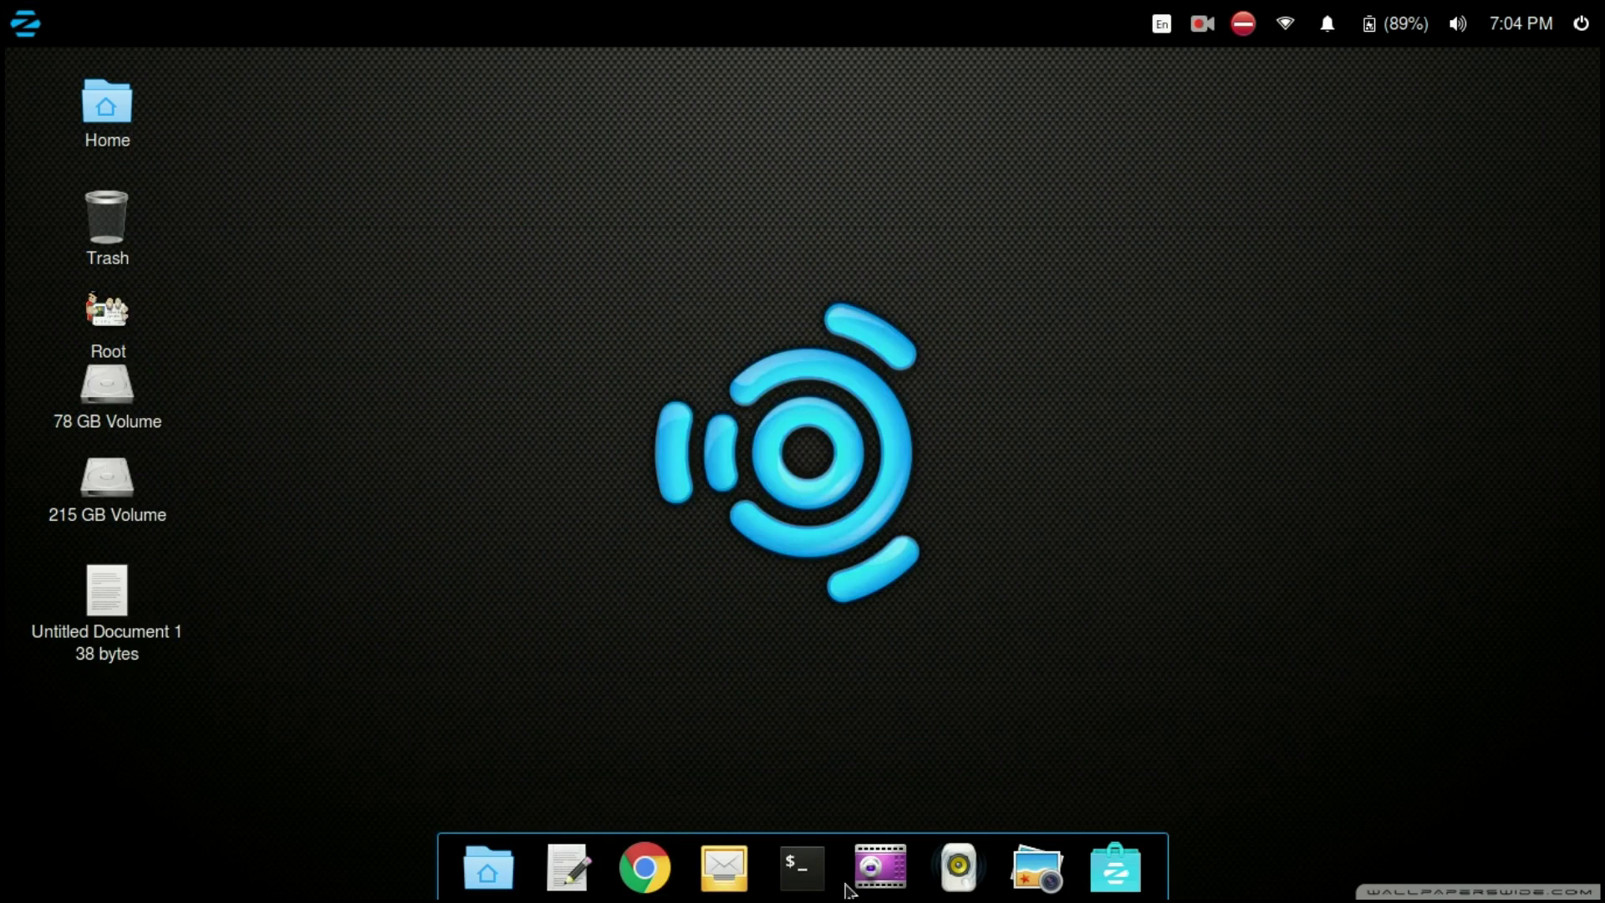
pyautogui.click(804, 861)
pyautogui.moveTo(409, 79); pyautogui.dragTo(659, 234)
pyautogui.hotkey('ctrl', '+')
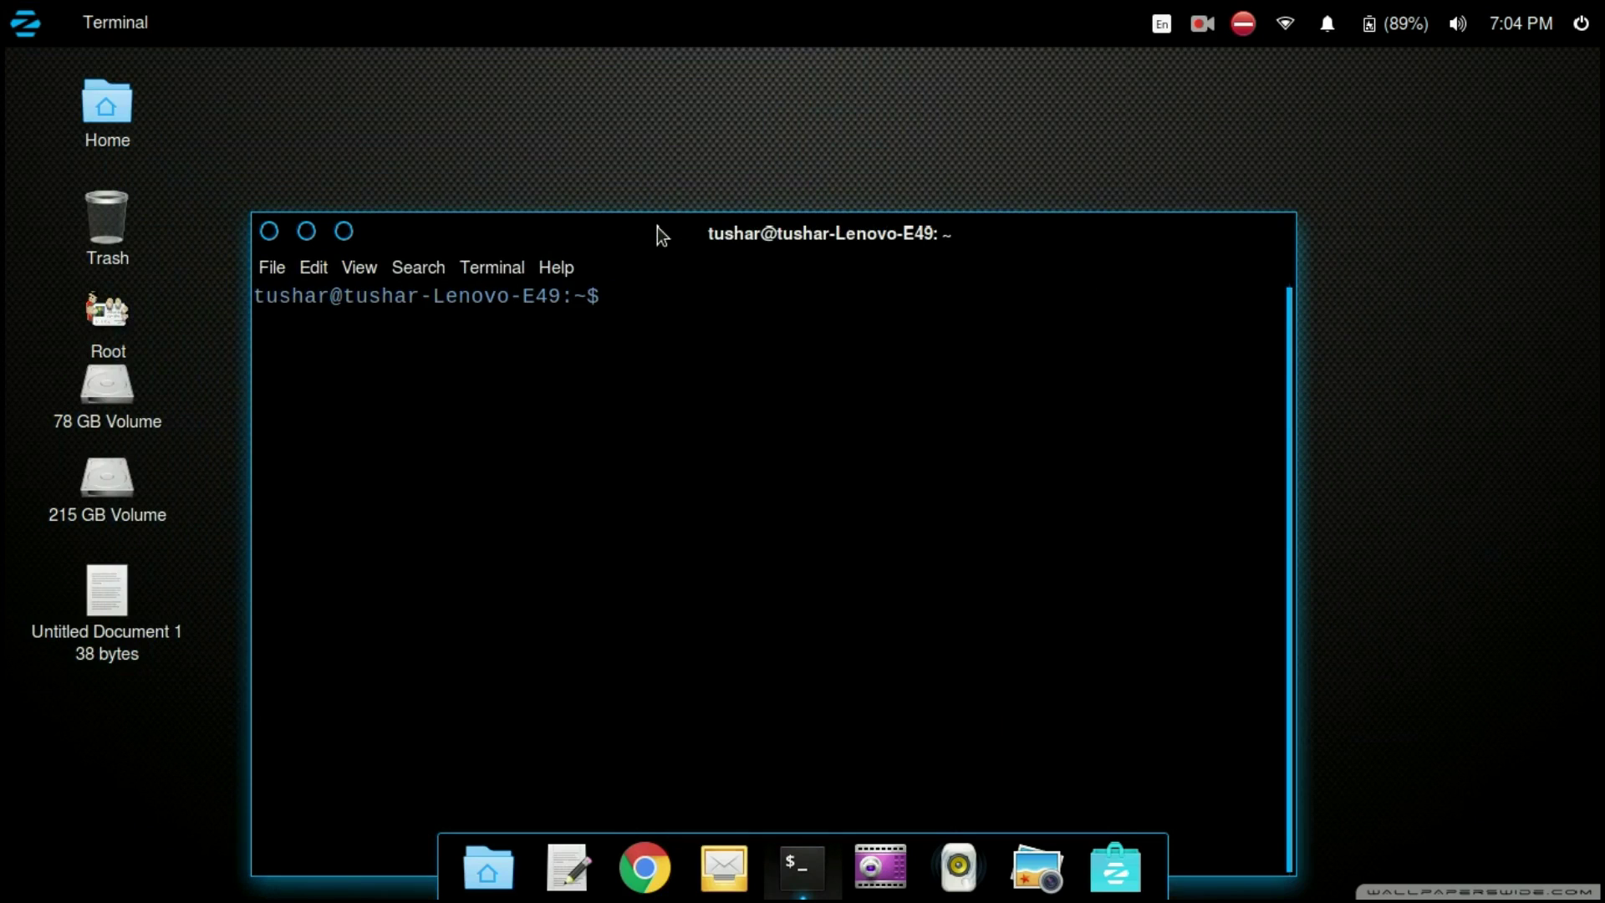
pyautogui.moveTo(612, 229); pyautogui.dragTo(612, 112)
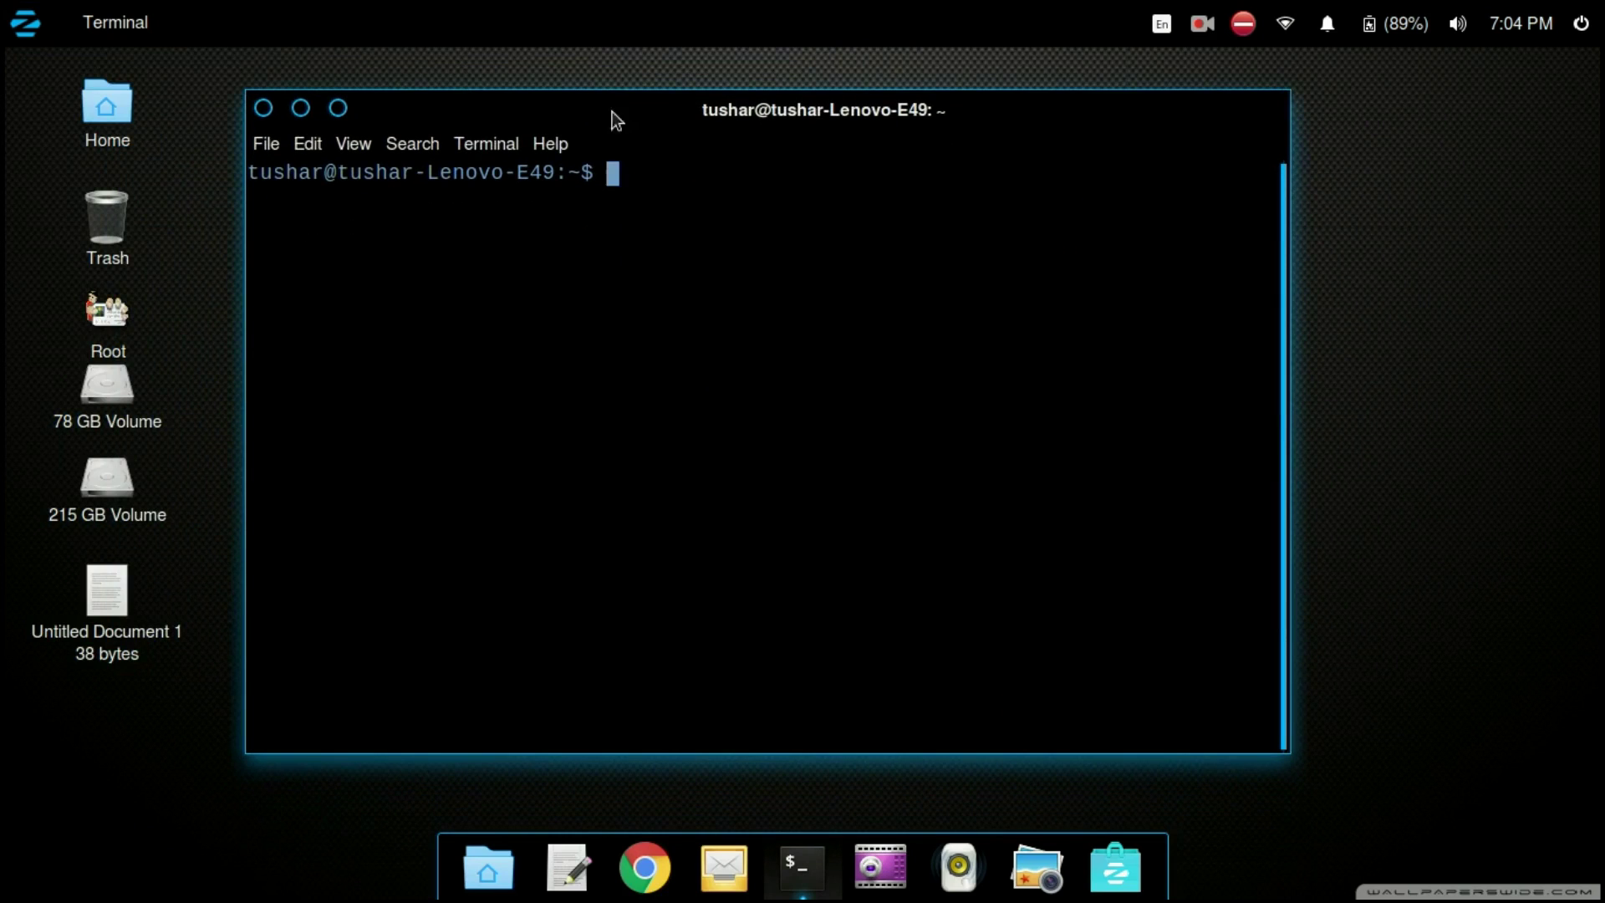
# Step: Start a root shell with "sudo -i", entering the account password, and clear the terminal
pyautogui.write('sud')
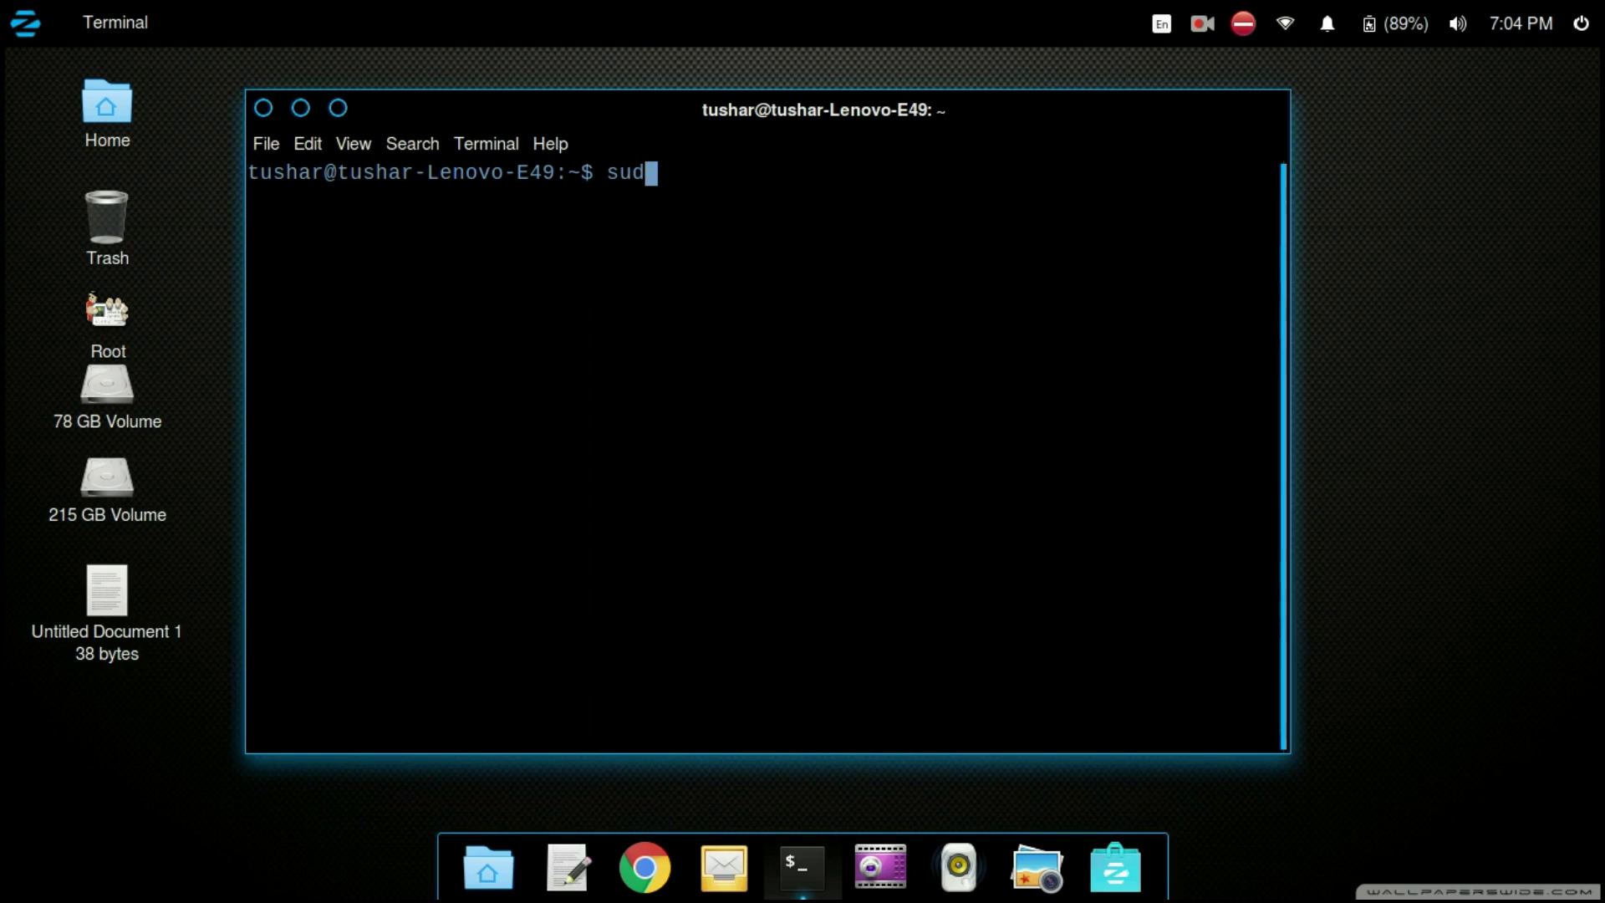
pyautogui.write('o -i')
pyautogui.press('Return')
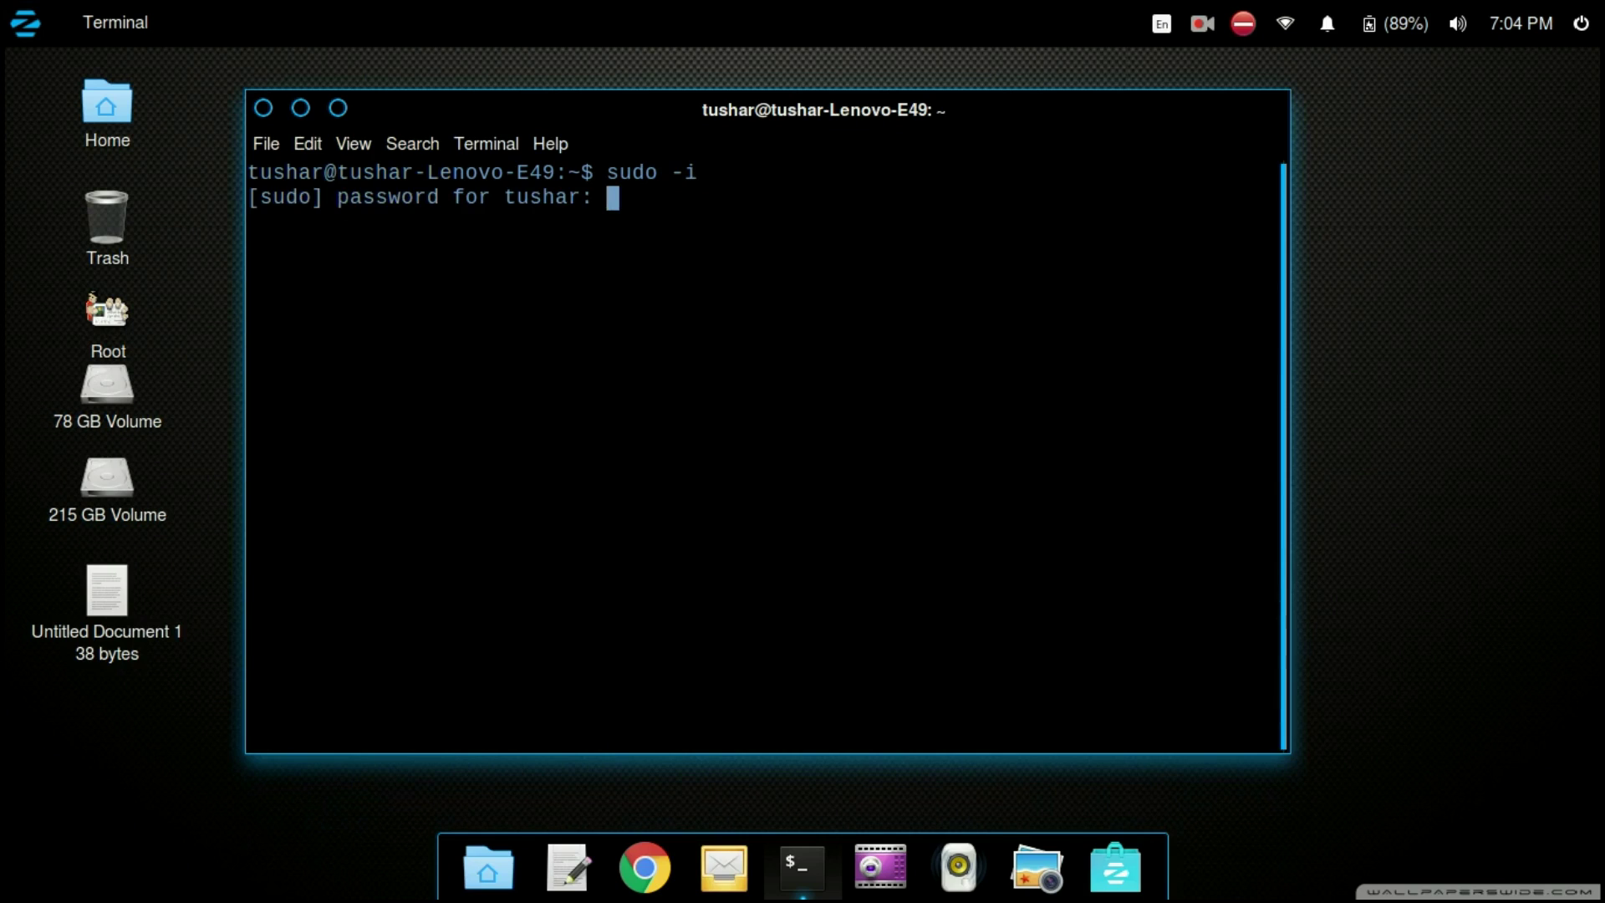
pyautogui.press('Return')
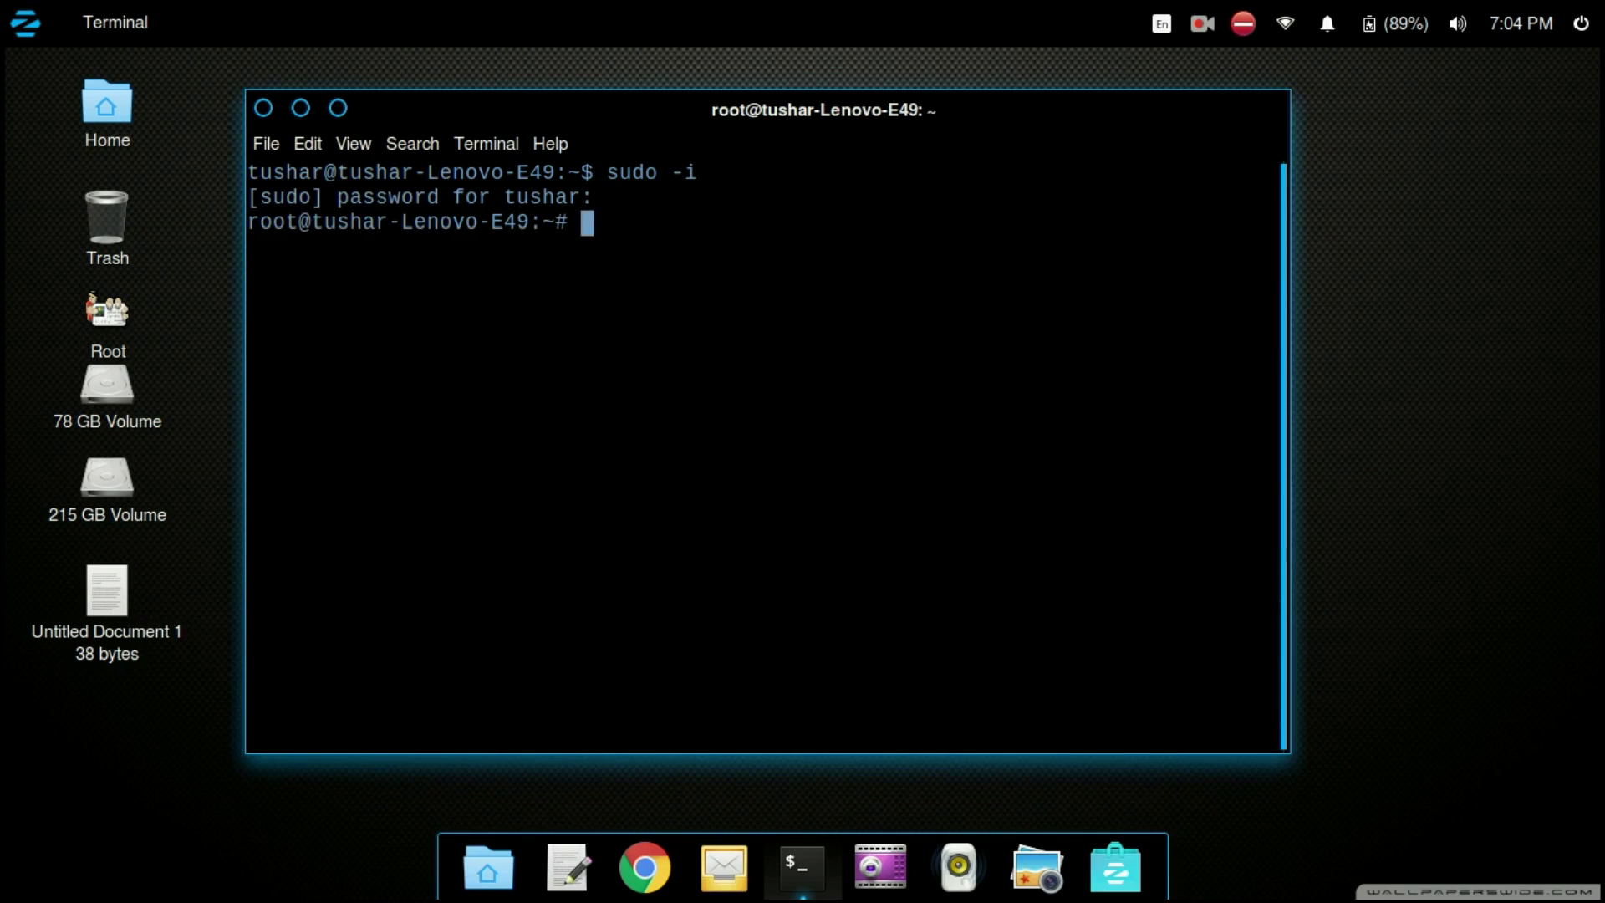
pyautogui.write('clear')
pyautogui.press('Return')
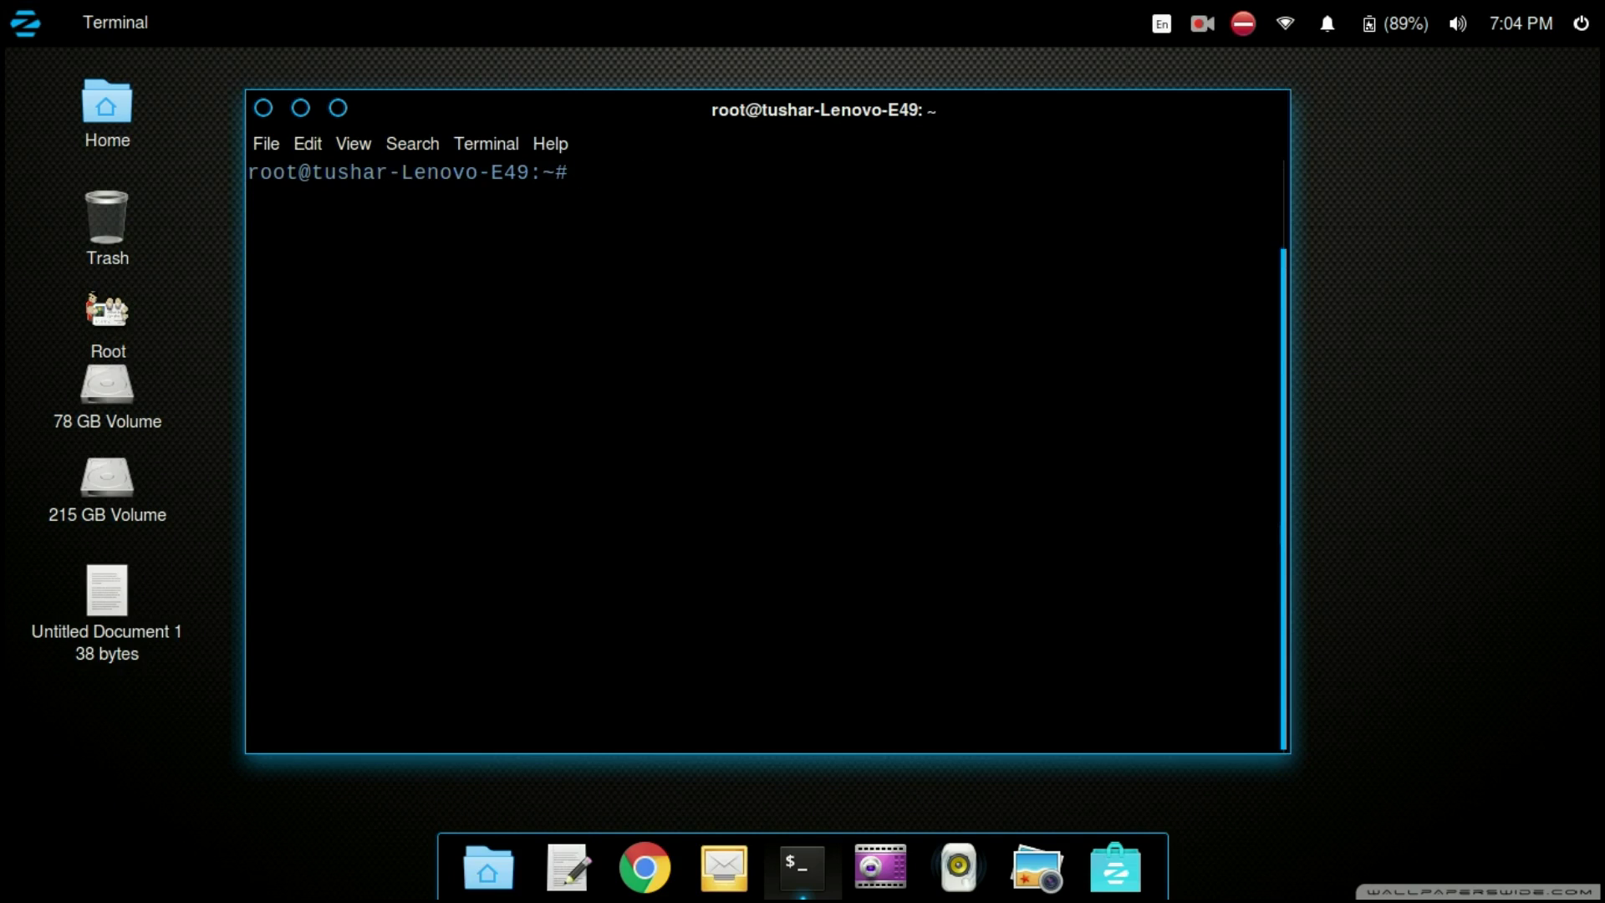
# Step: Open the /etc/dhcp/dhclient.conf file in nano
pyautogui.write('nan0')
pyautogui.press('BackSpace')
pyautogui.press('BackSpace')
pyautogui.write('o /etc/')
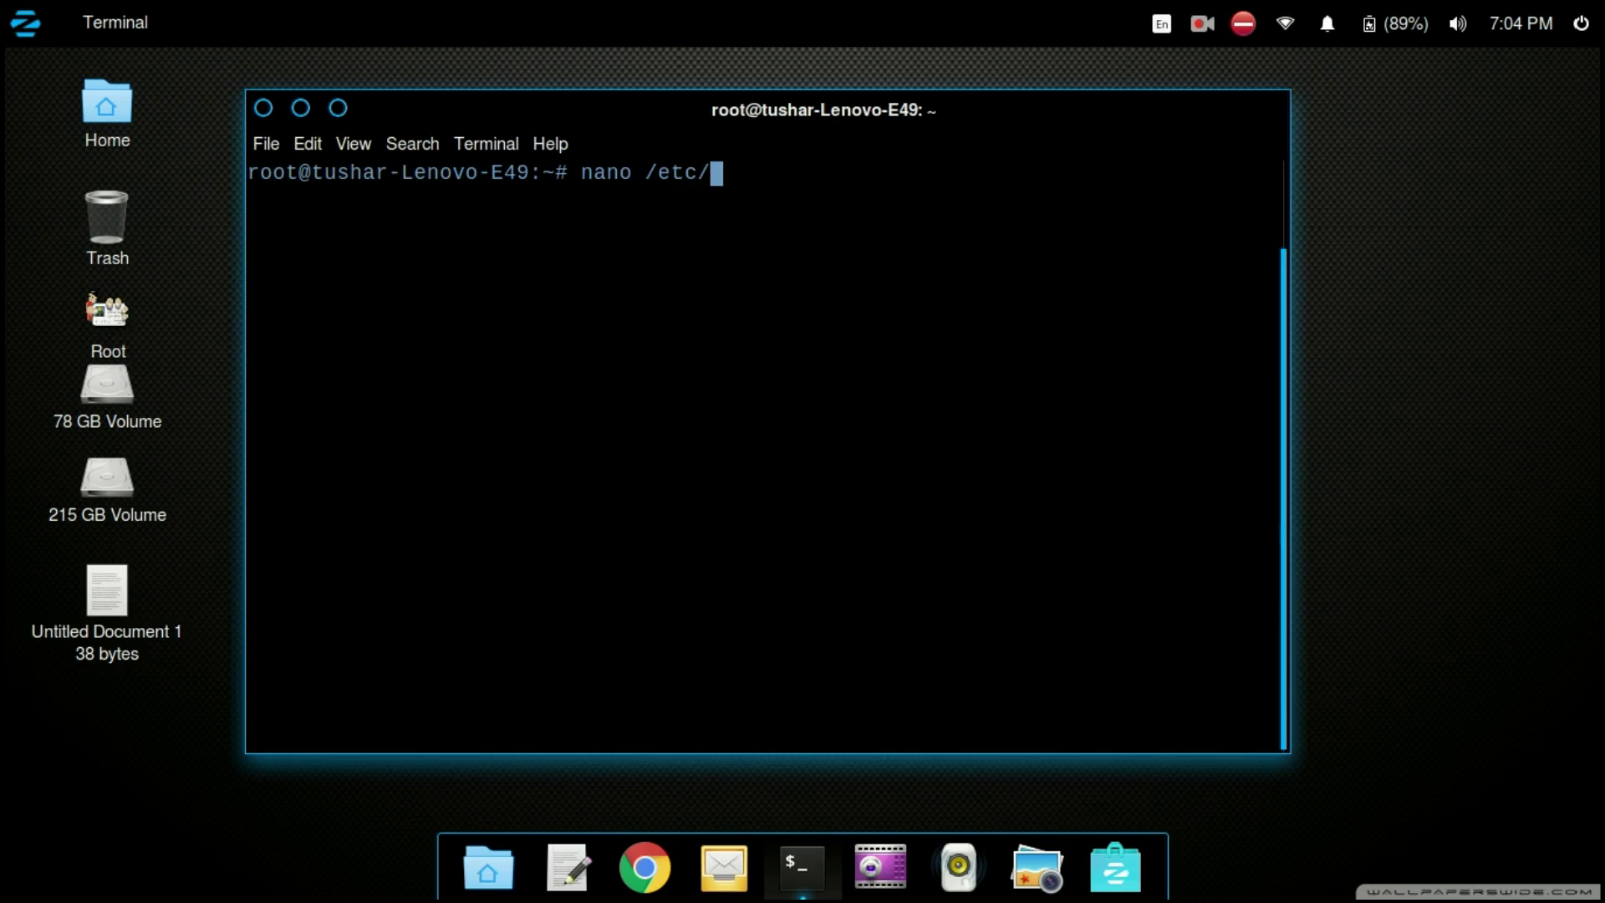
pyautogui.write('dhcp/dhclient')
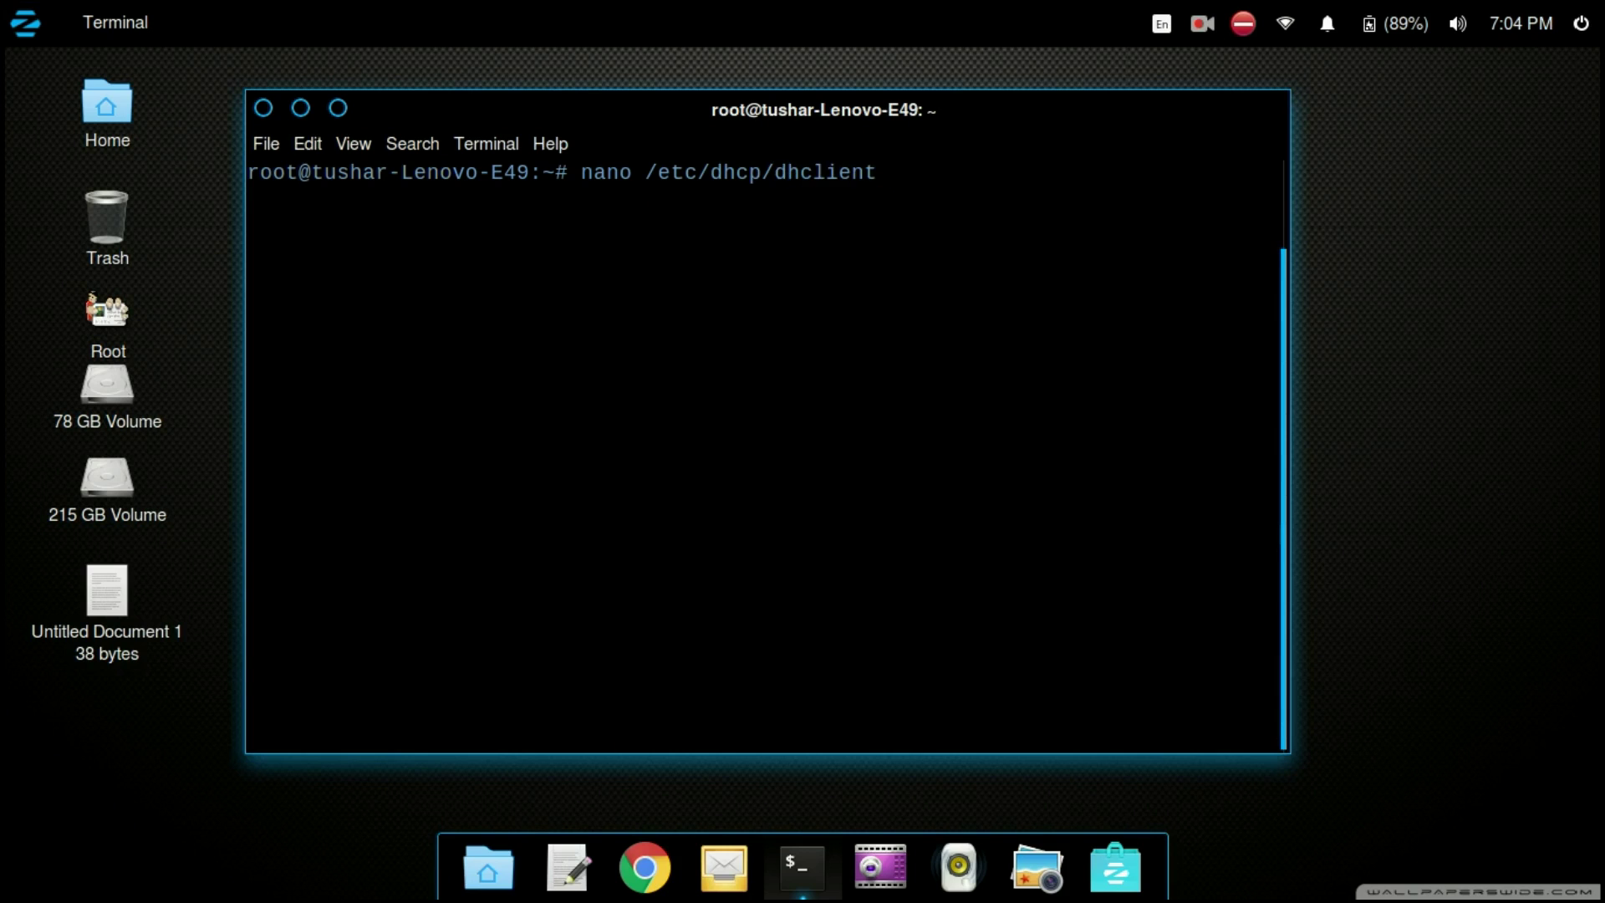
pyautogui.write('.conf')
pyautogui.press('Return')
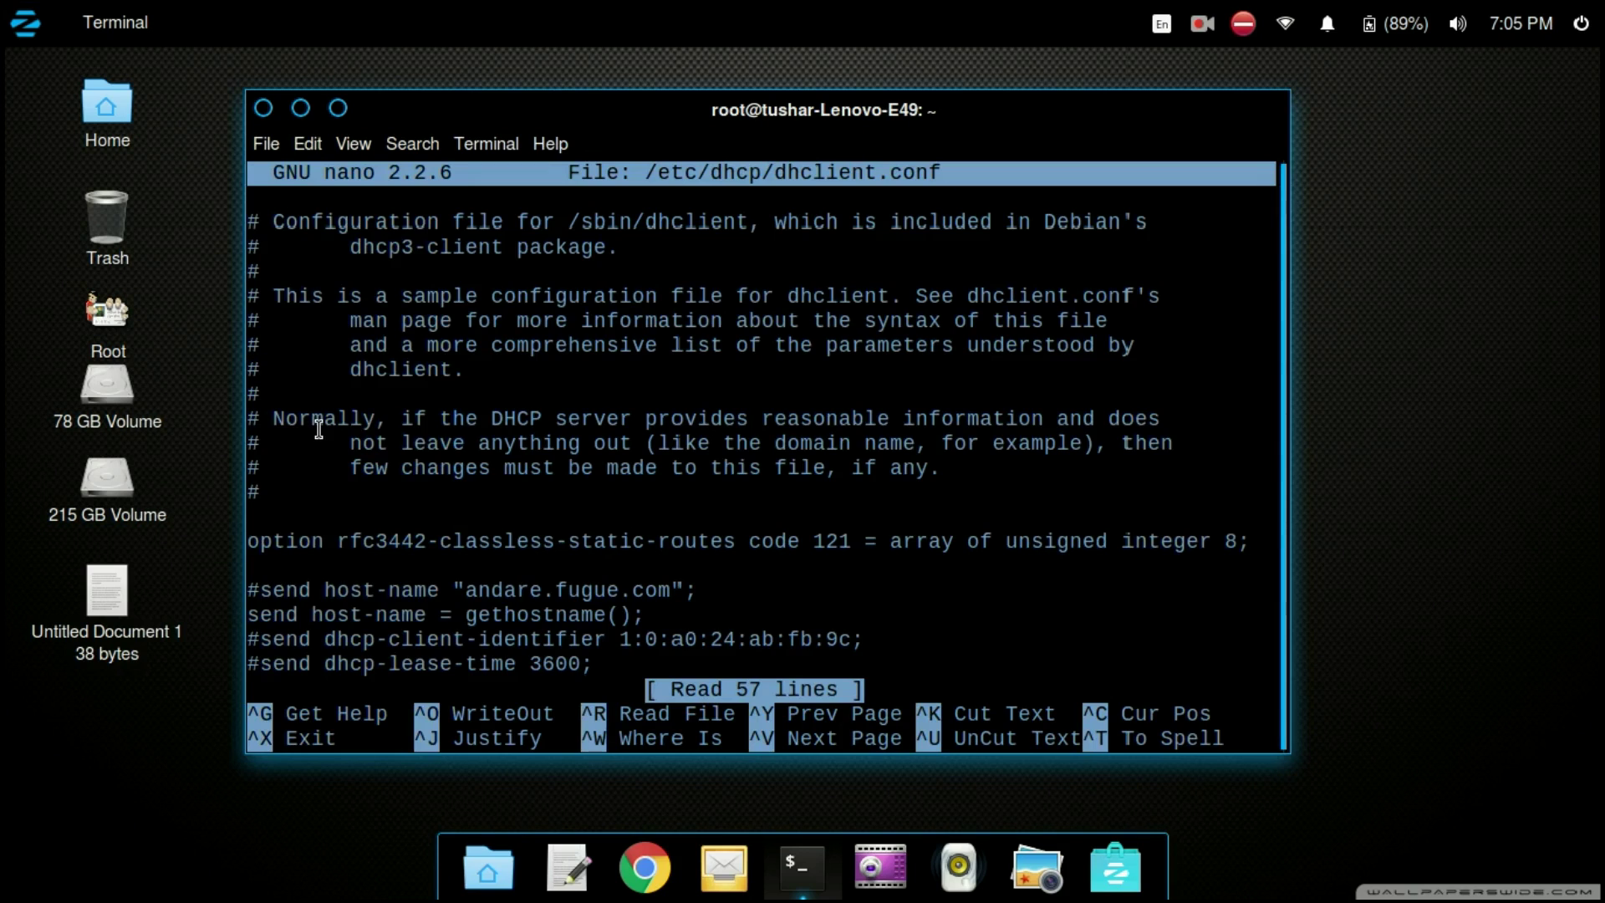
# Step: Place the text cursor right after the 127.0.0.1 address in the commented "prepend domain-name-servers" line
pyautogui.press('Down')
pyautogui.press('Down')
pyautogui.press('Down')
pyautogui.press('Down')
pyautogui.press('Down')
pyautogui.press('Down')
pyautogui.press('Down')
pyautogui.press('Down')
pyautogui.press('Down')
pyautogui.press('Down')
pyautogui.press('Down')
pyautogui.press('Down')
pyautogui.press('Down')
pyautogui.press('Down')
pyautogui.press('Down')
pyautogui.press('Down')
pyautogui.press('Down')
pyautogui.press('Down')
pyautogui.press('Down')
pyautogui.press('Down')
pyautogui.press('Down')
pyautogui.press('Down')
pyautogui.press('Down')
pyautogui.press('Down')
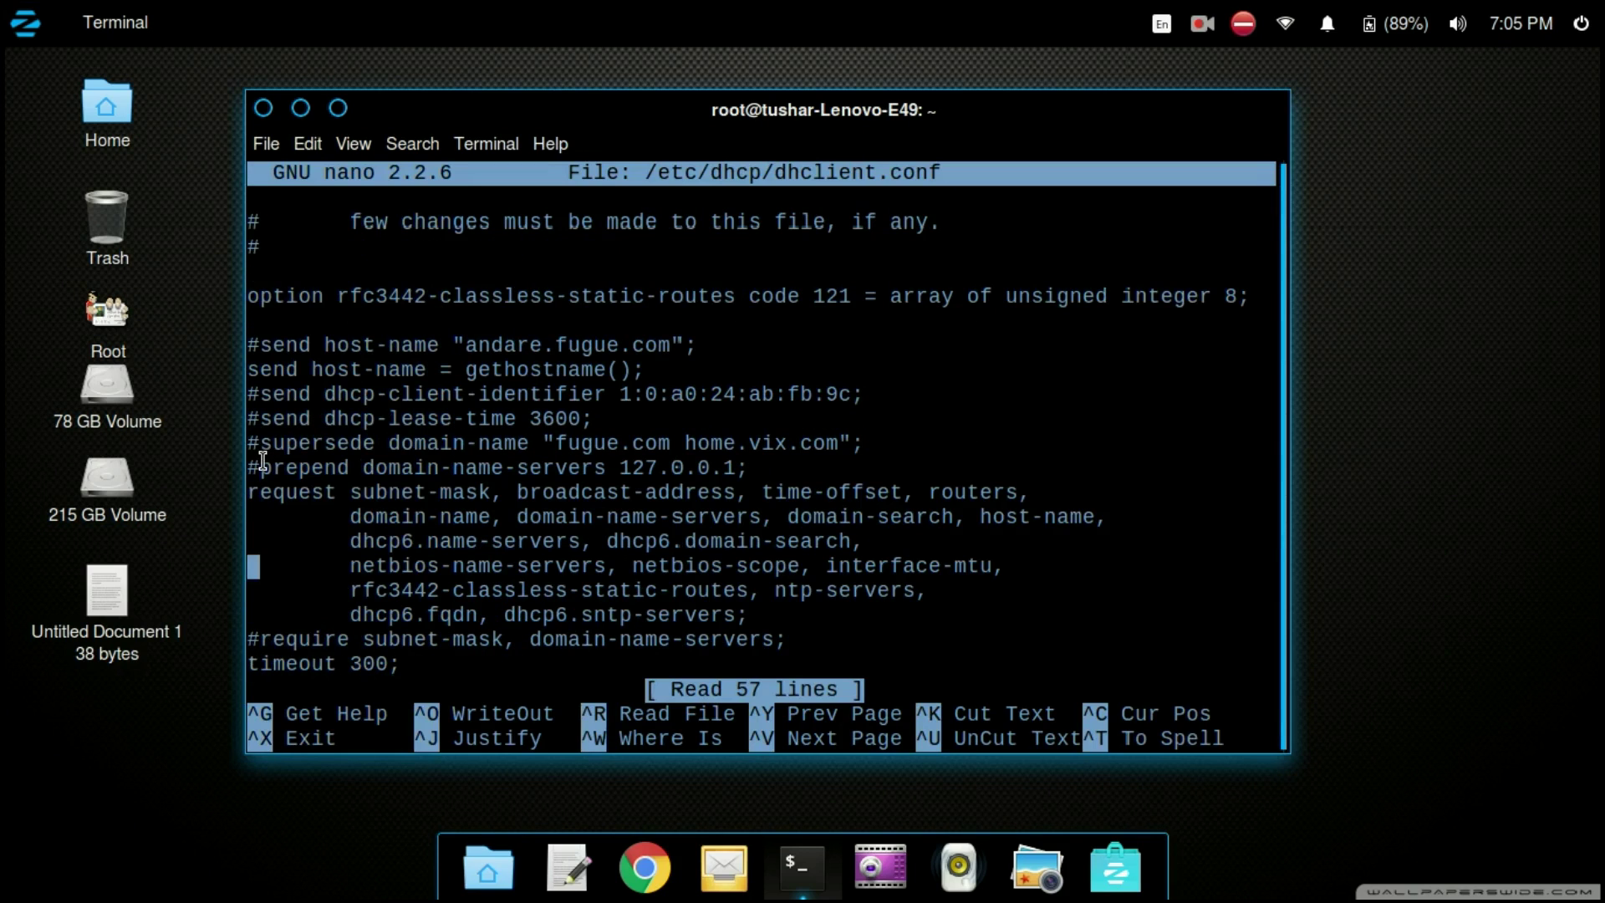
pyautogui.press('Up')
pyautogui.press('Up')
pyautogui.press('Right')
pyautogui.press('Right')
pyautogui.press('Right')
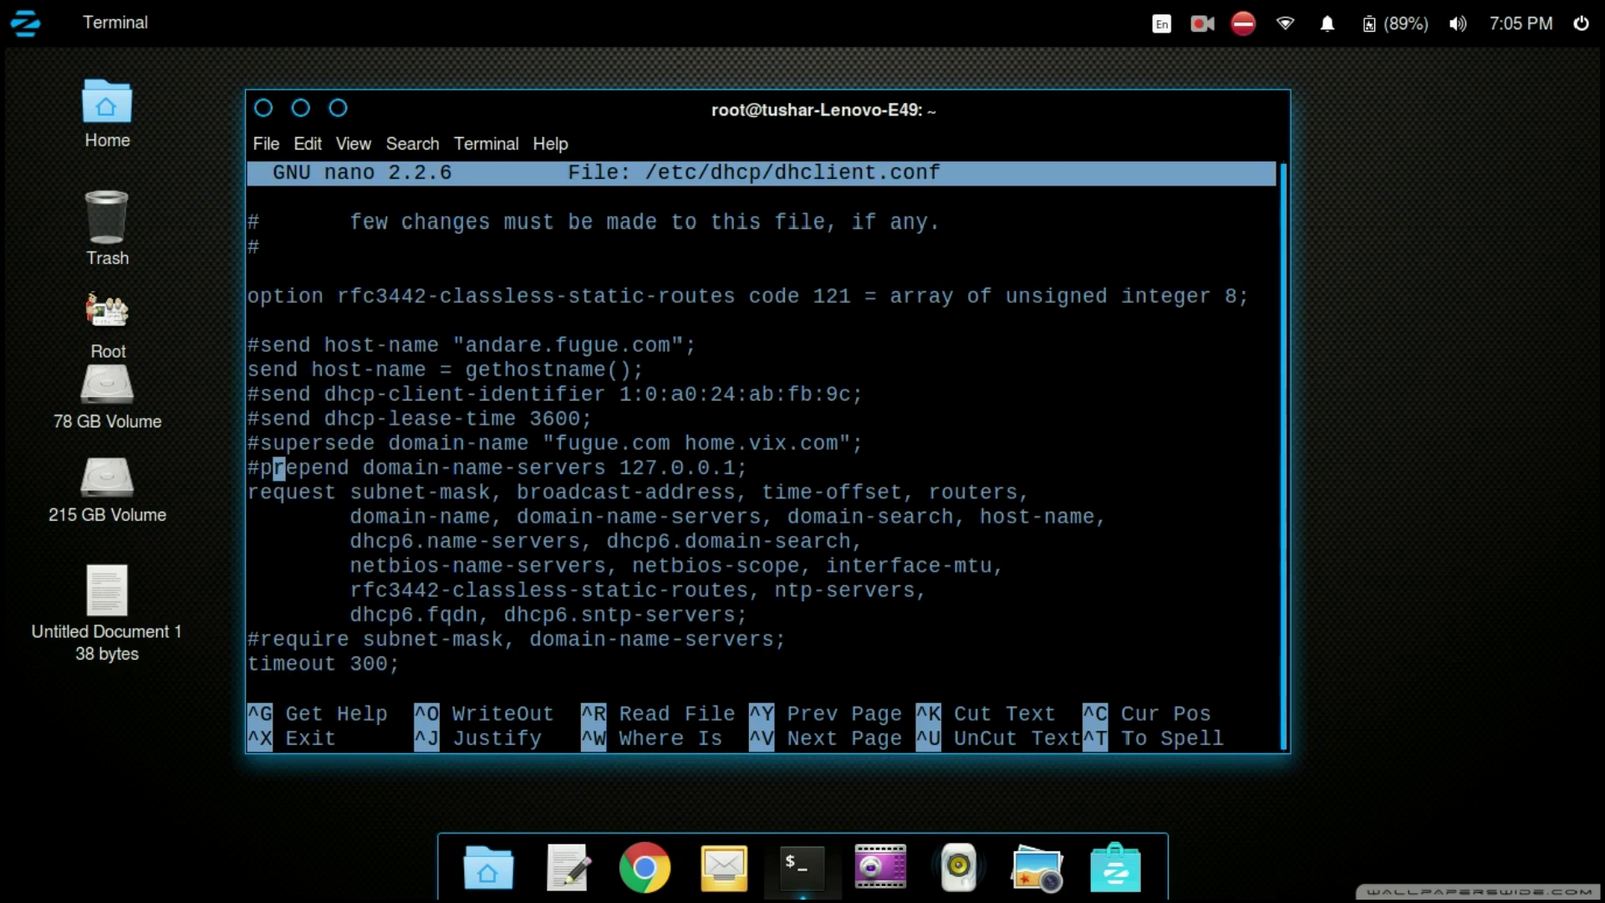
pyautogui.press('Right')
pyautogui.press('Right')
pyautogui.press('Right')
pyautogui.press('Right')
pyautogui.press('Right')
pyautogui.press('Right')
pyautogui.press('Right')
pyautogui.press('Right')
pyautogui.press('Right')
pyautogui.press('Right')
pyautogui.press('Right')
pyautogui.press('Right')
pyautogui.press('Right')
pyautogui.press('Right')
pyautogui.press('Right')
pyautogui.press('Right')
pyautogui.press('Right')
pyautogui.press('Right')
pyautogui.press('Right')
pyautogui.press('Right')
pyautogui.press('Right')
pyautogui.press('Right')
pyautogui.press('Right')
pyautogui.press('Right')
pyautogui.press('Right')
pyautogui.press('Right')
pyautogui.press('Right')
pyautogui.press('Right')
pyautogui.press('Right')
pyautogui.press('Right')
# Step: Minimize the terminal, search Google for "open dns" in Chrome, and open the official OpenDNS website
pyautogui.click(300, 109)
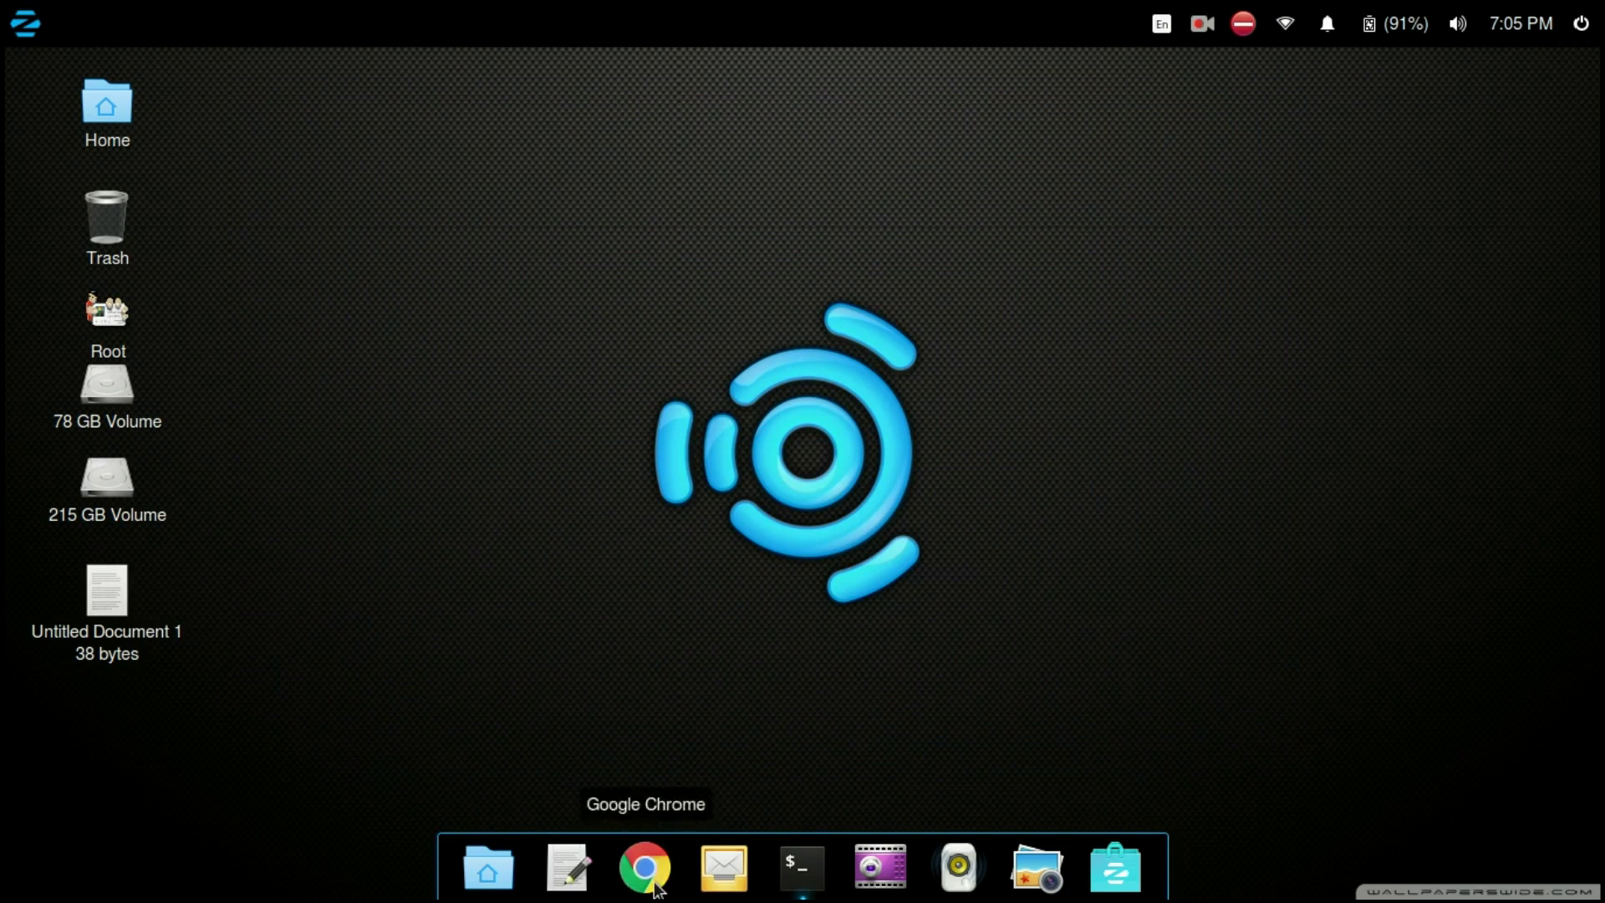
pyautogui.click(655, 885)
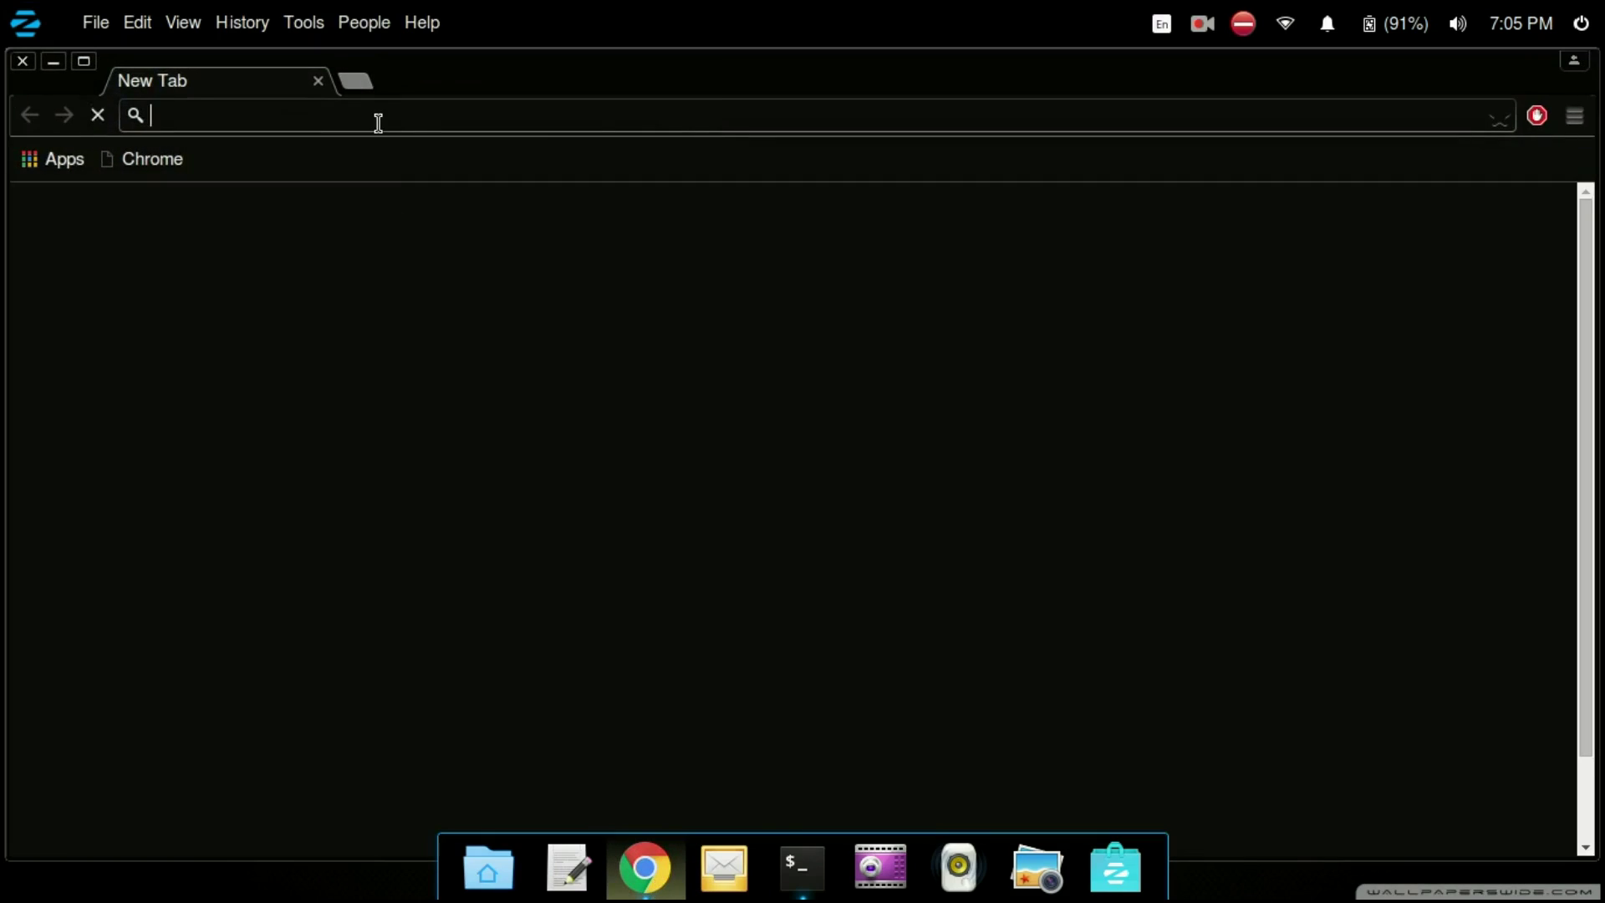
pyautogui.write('ope')
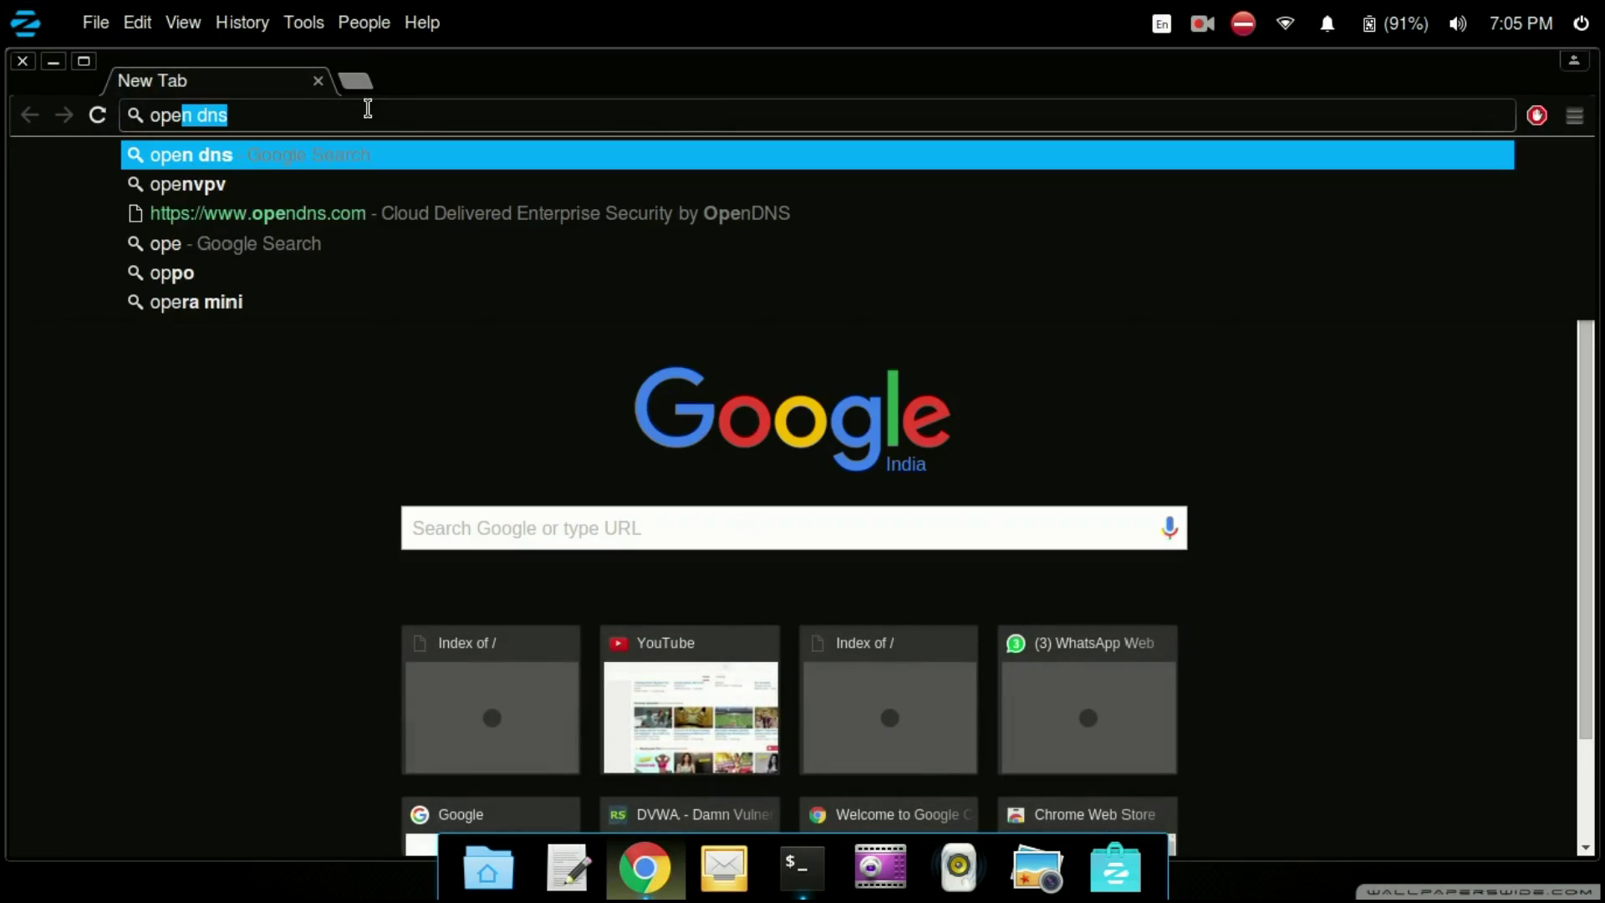
pyautogui.write('n dns')
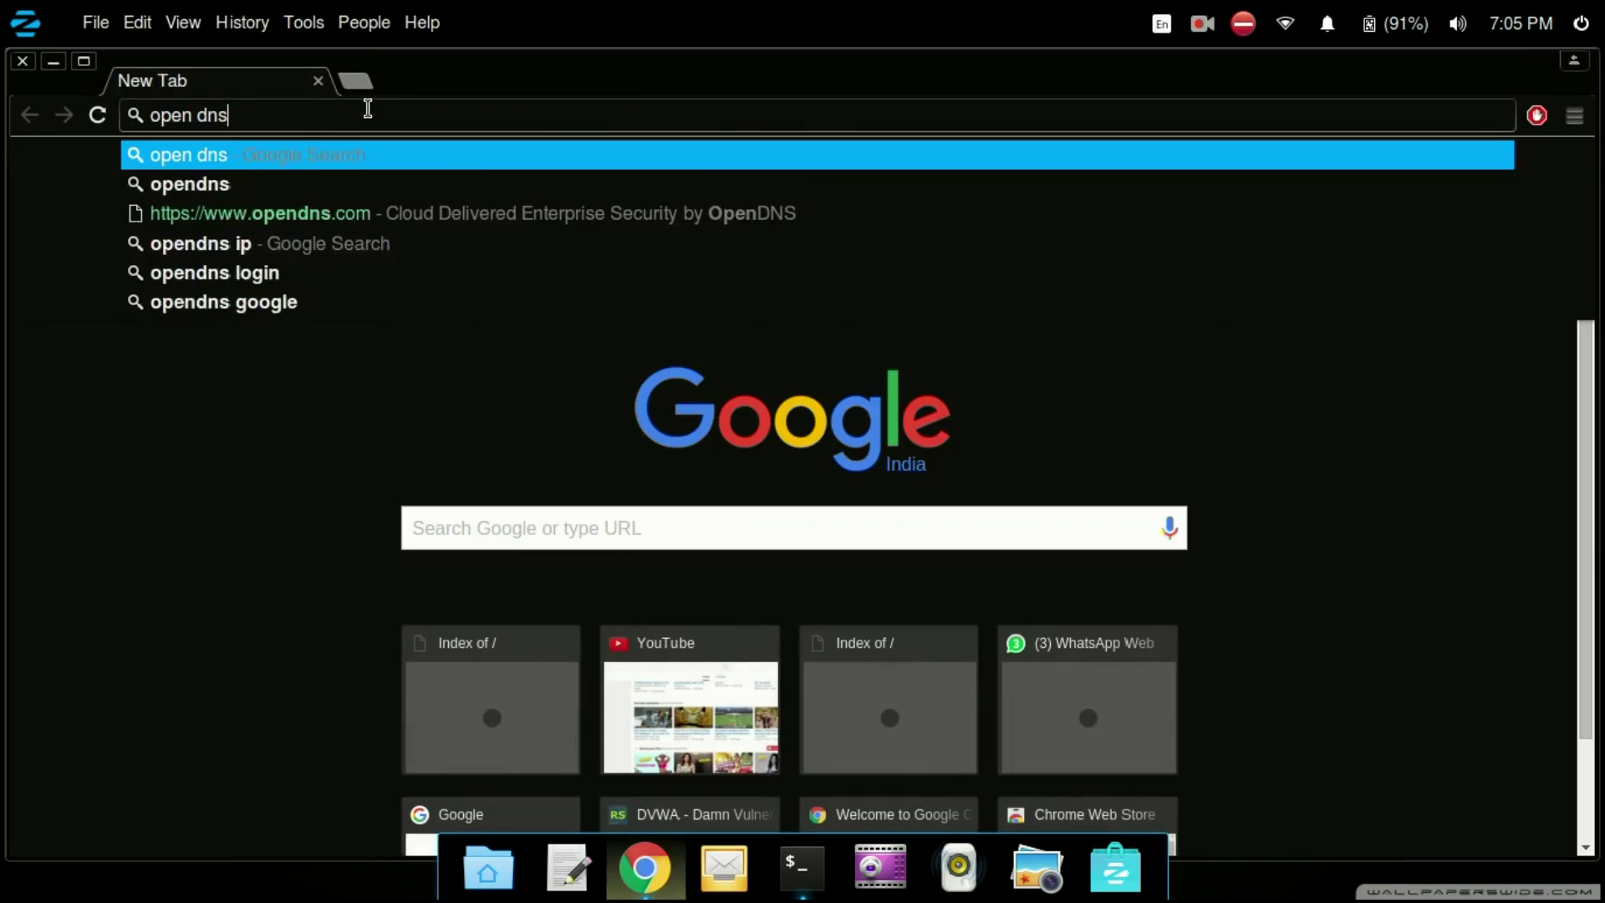
pyautogui.press('Return')
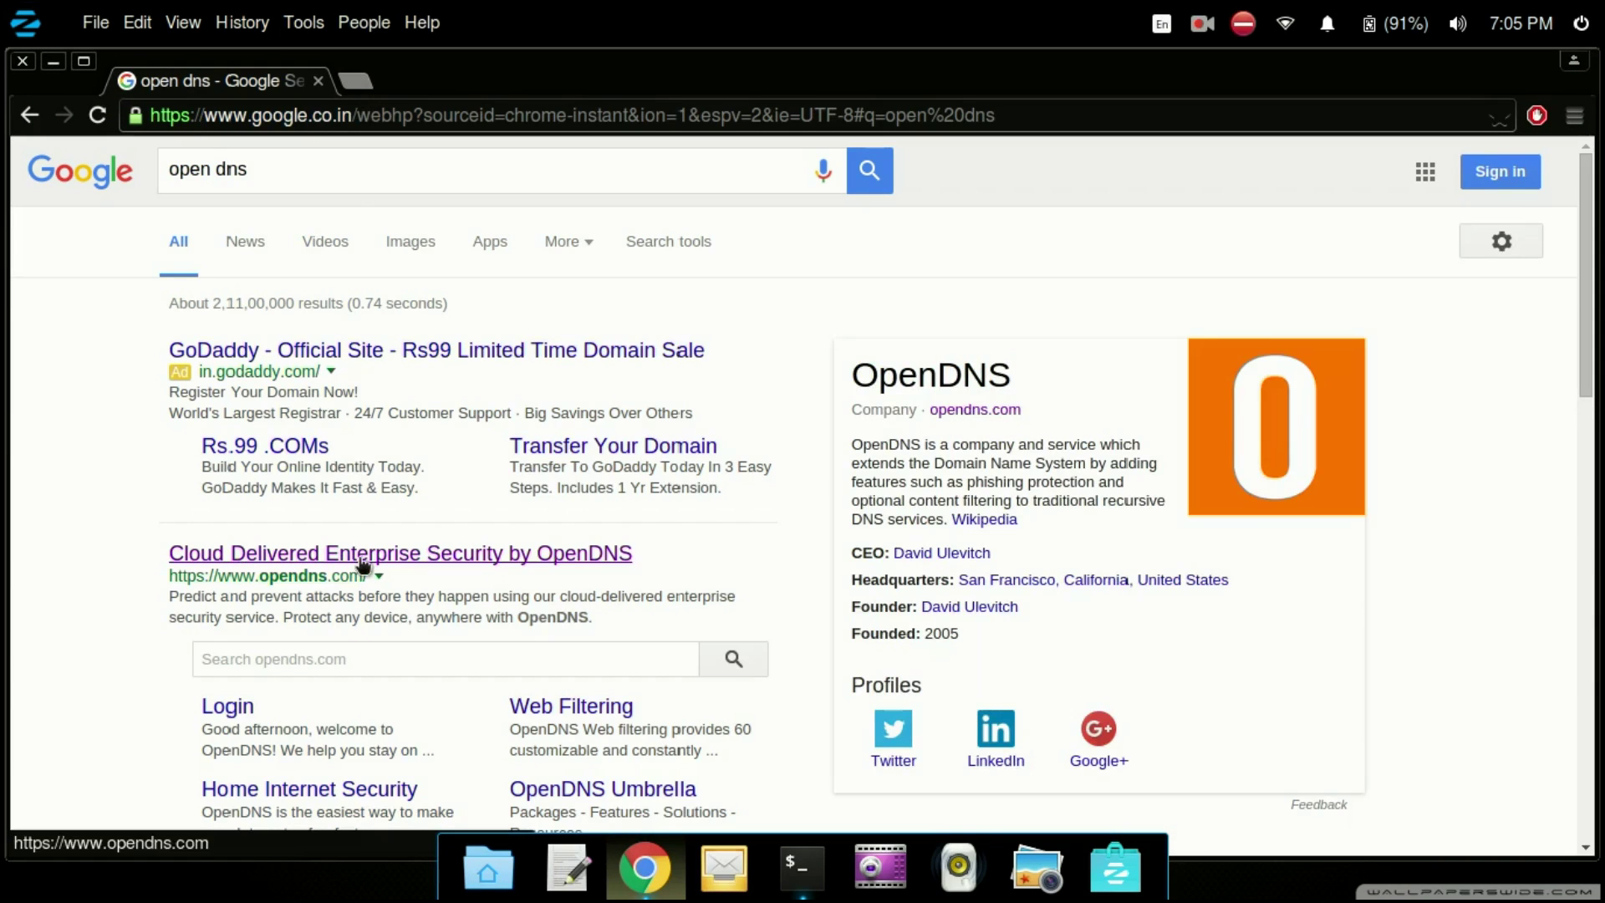
pyautogui.click(363, 565)
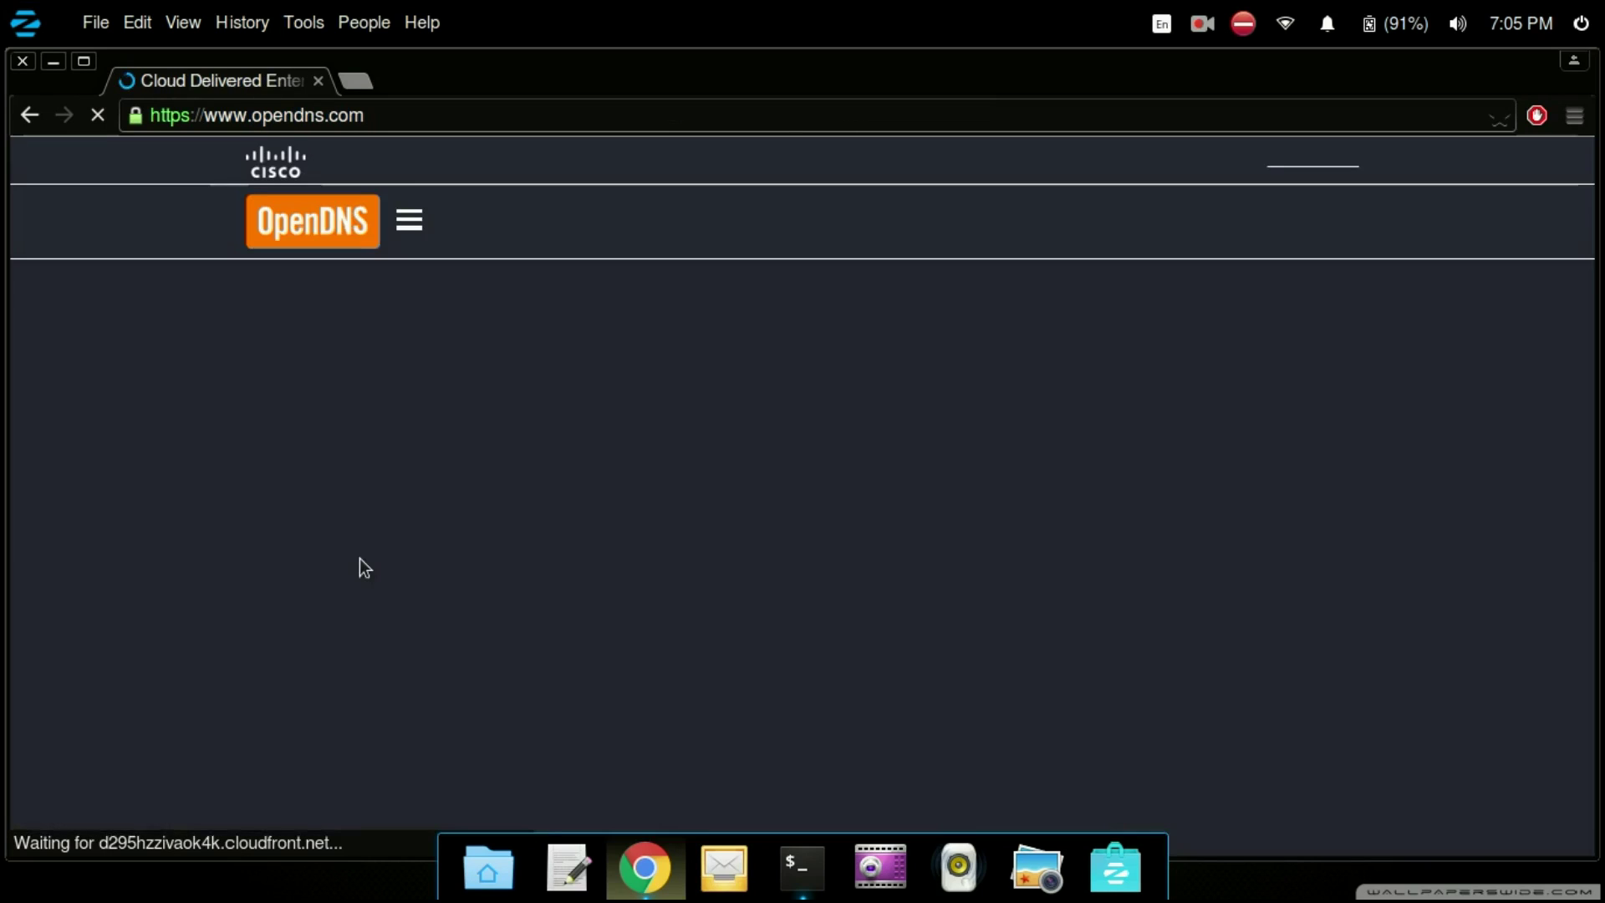
# Step: Copy the first DNS server address, 208.67.222.222, from the footer of the OpenDNS page
pyautogui.scroll(-15, 359, 559)
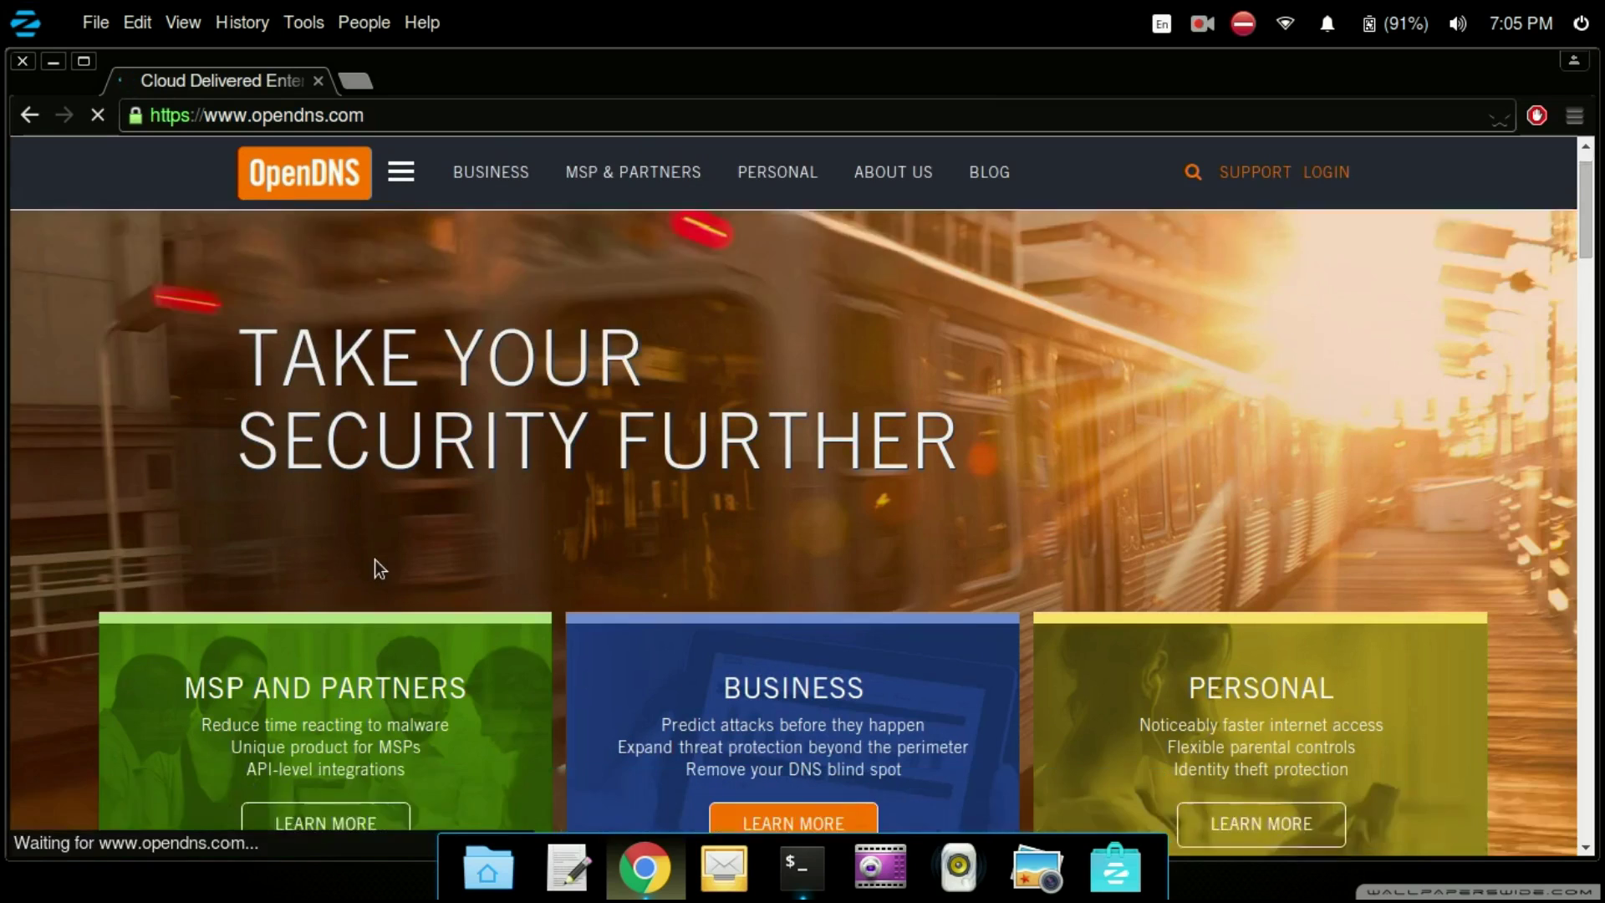
pyautogui.scroll(-20, 378, 562)
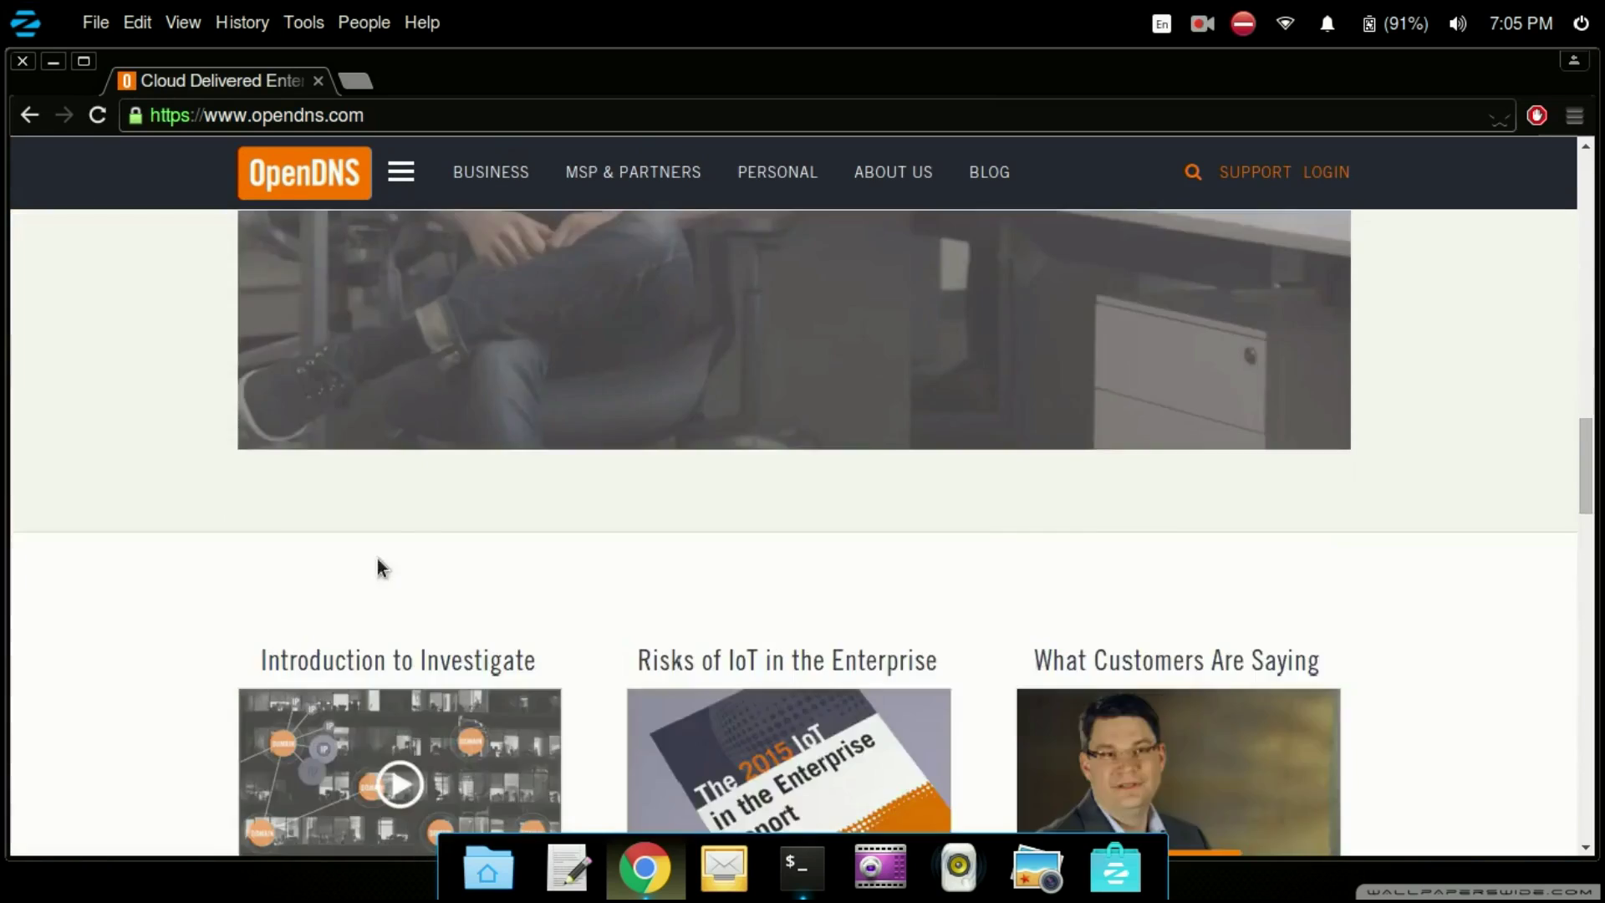
pyautogui.scroll(-5, 380, 565)
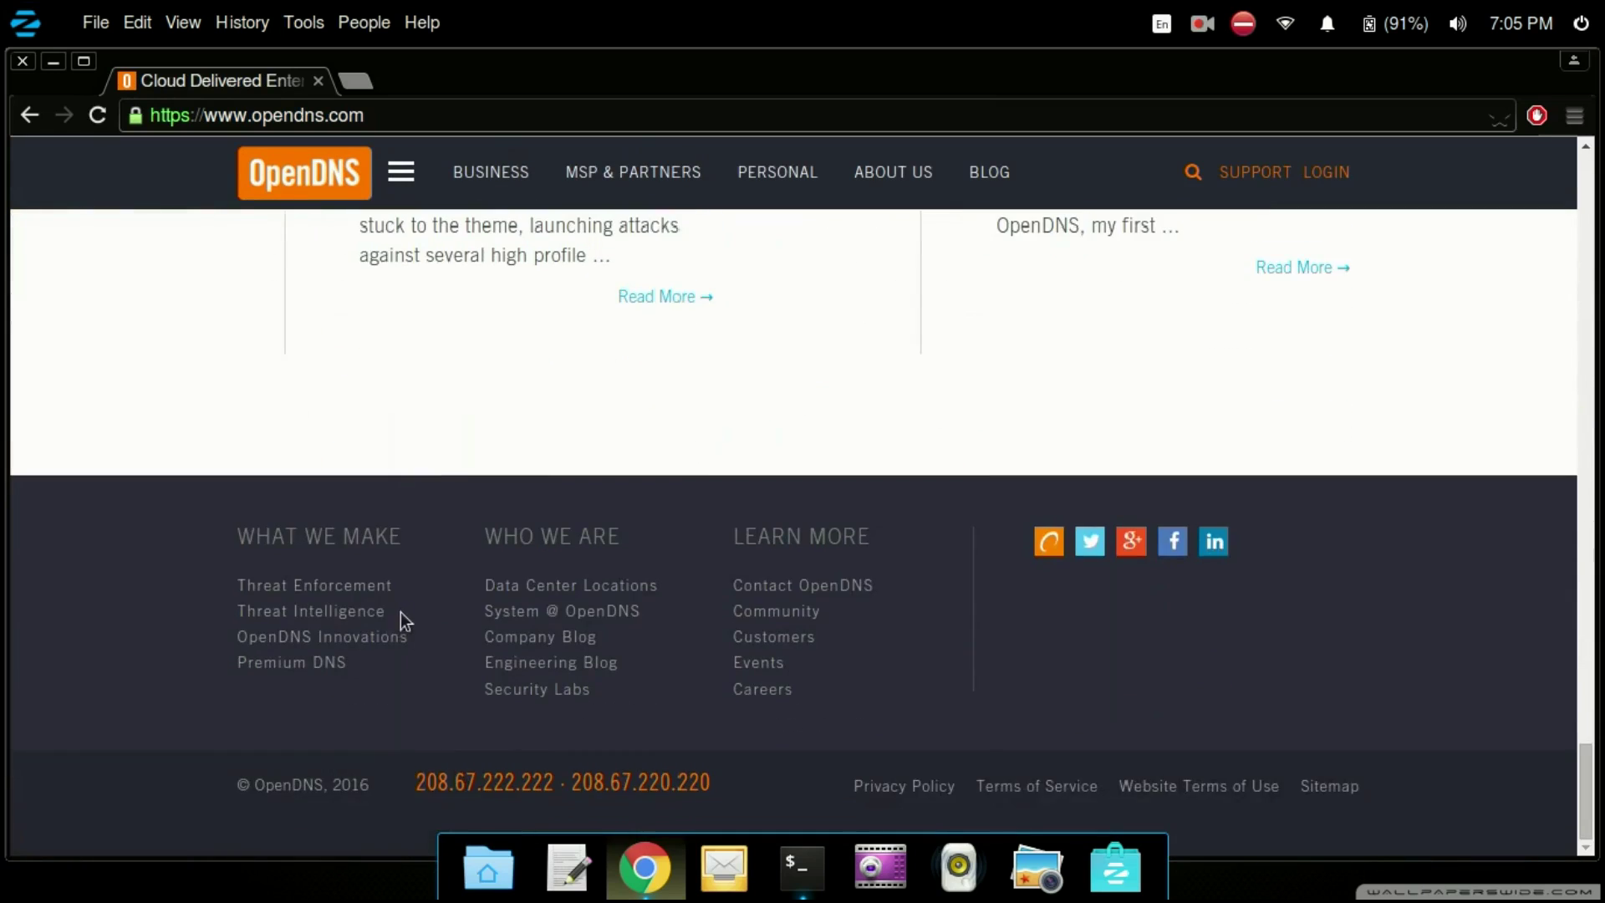
pyautogui.moveTo(413, 776); pyautogui.dragTo(553, 794)
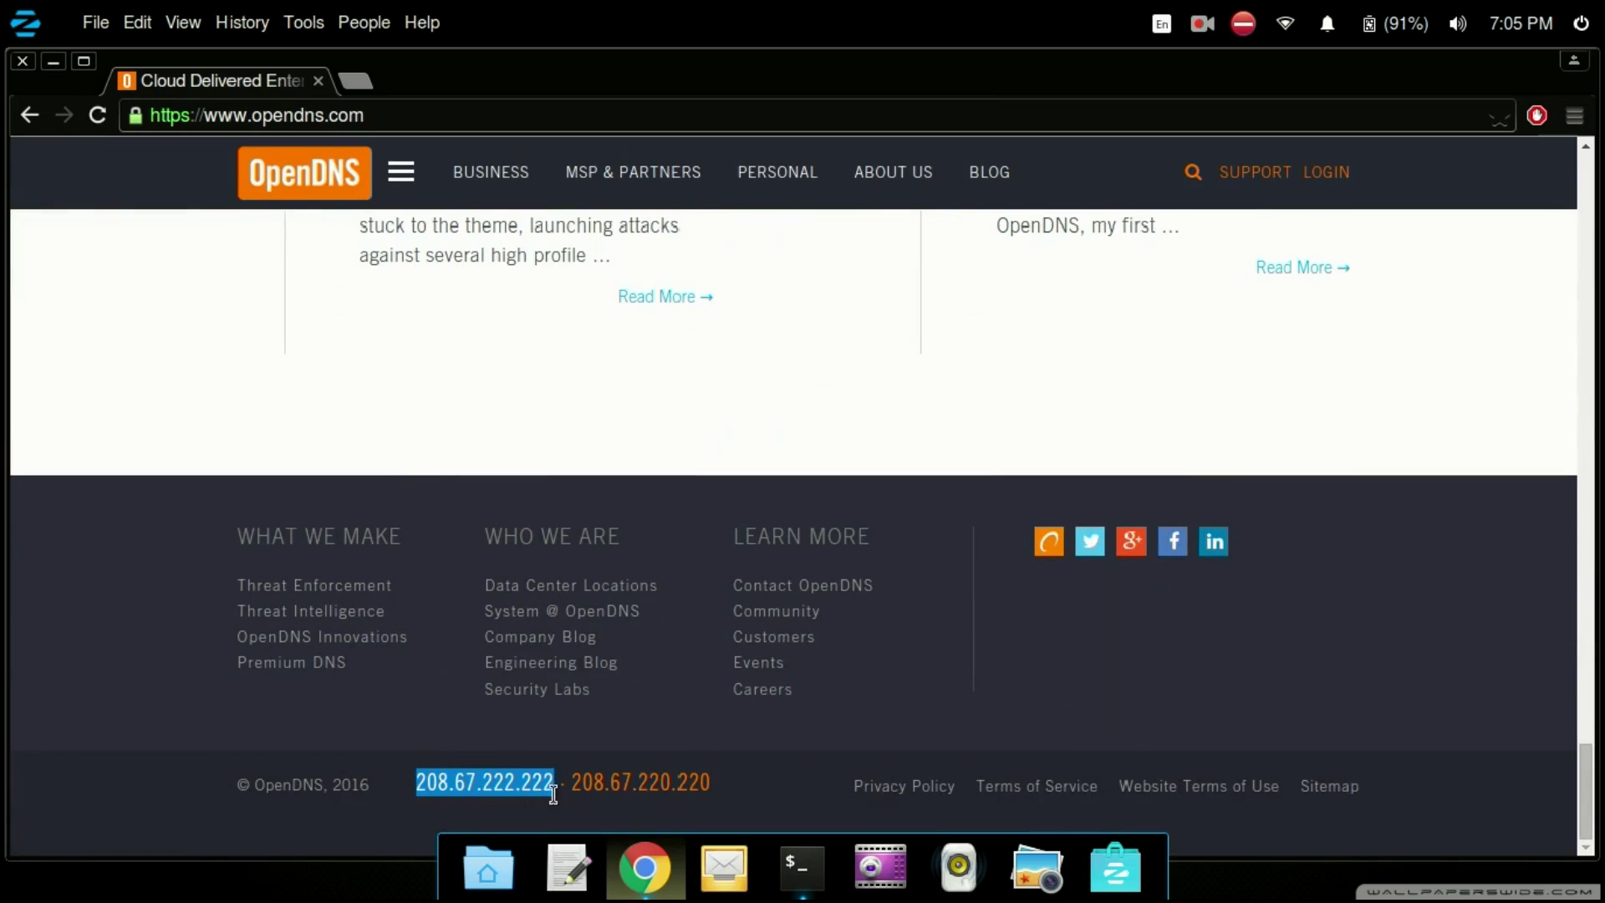
pyautogui.rightClick(535, 784)
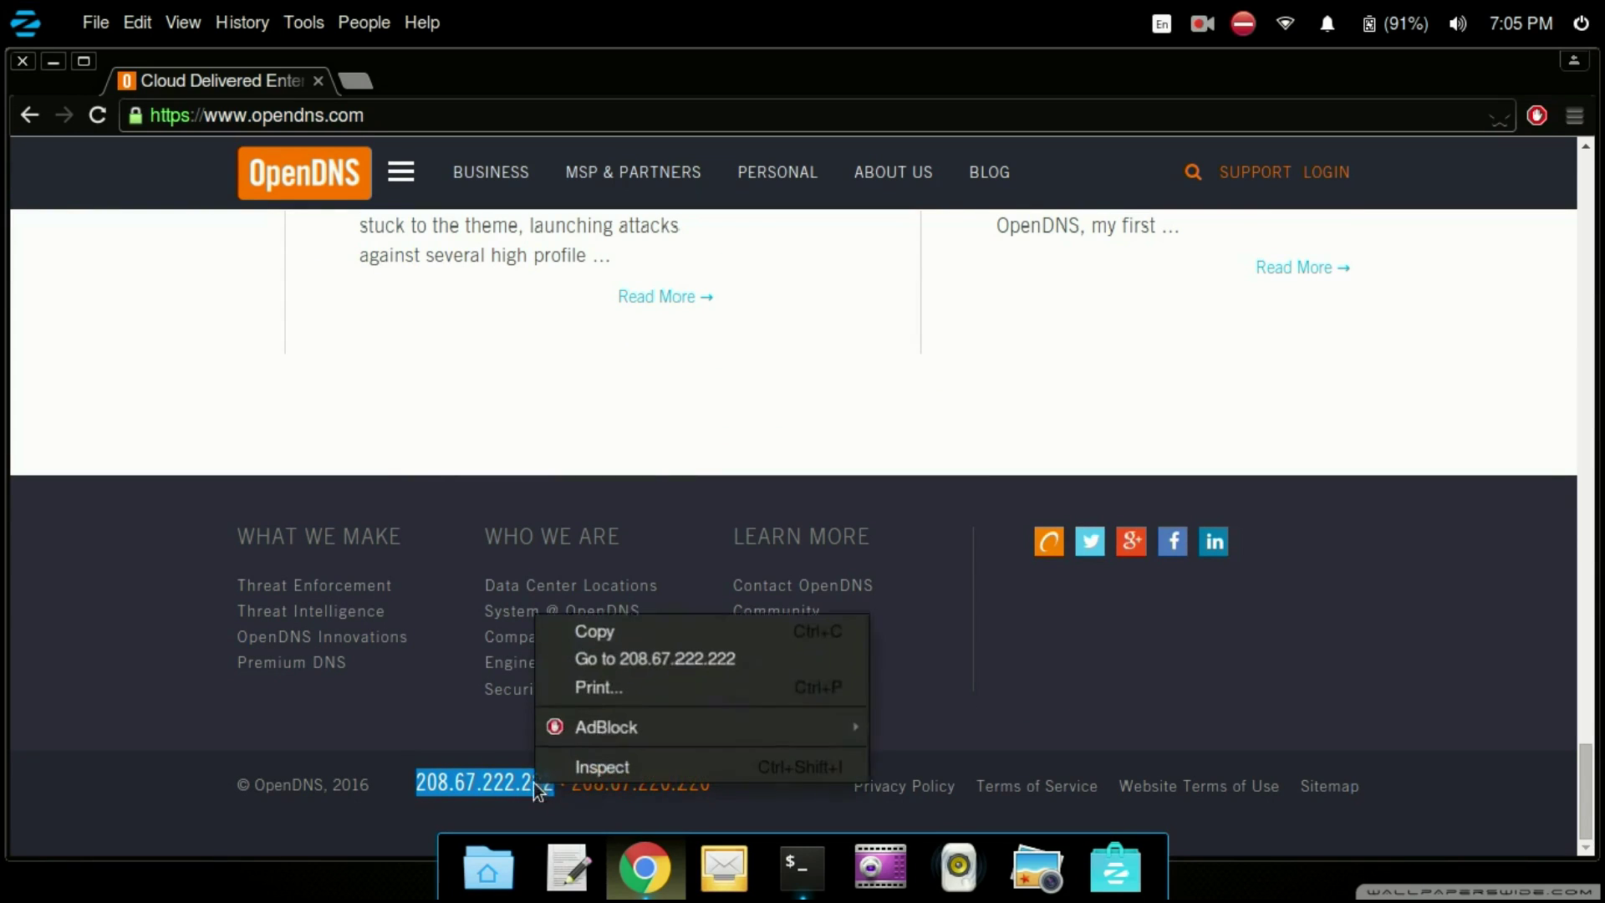
pyautogui.click(628, 630)
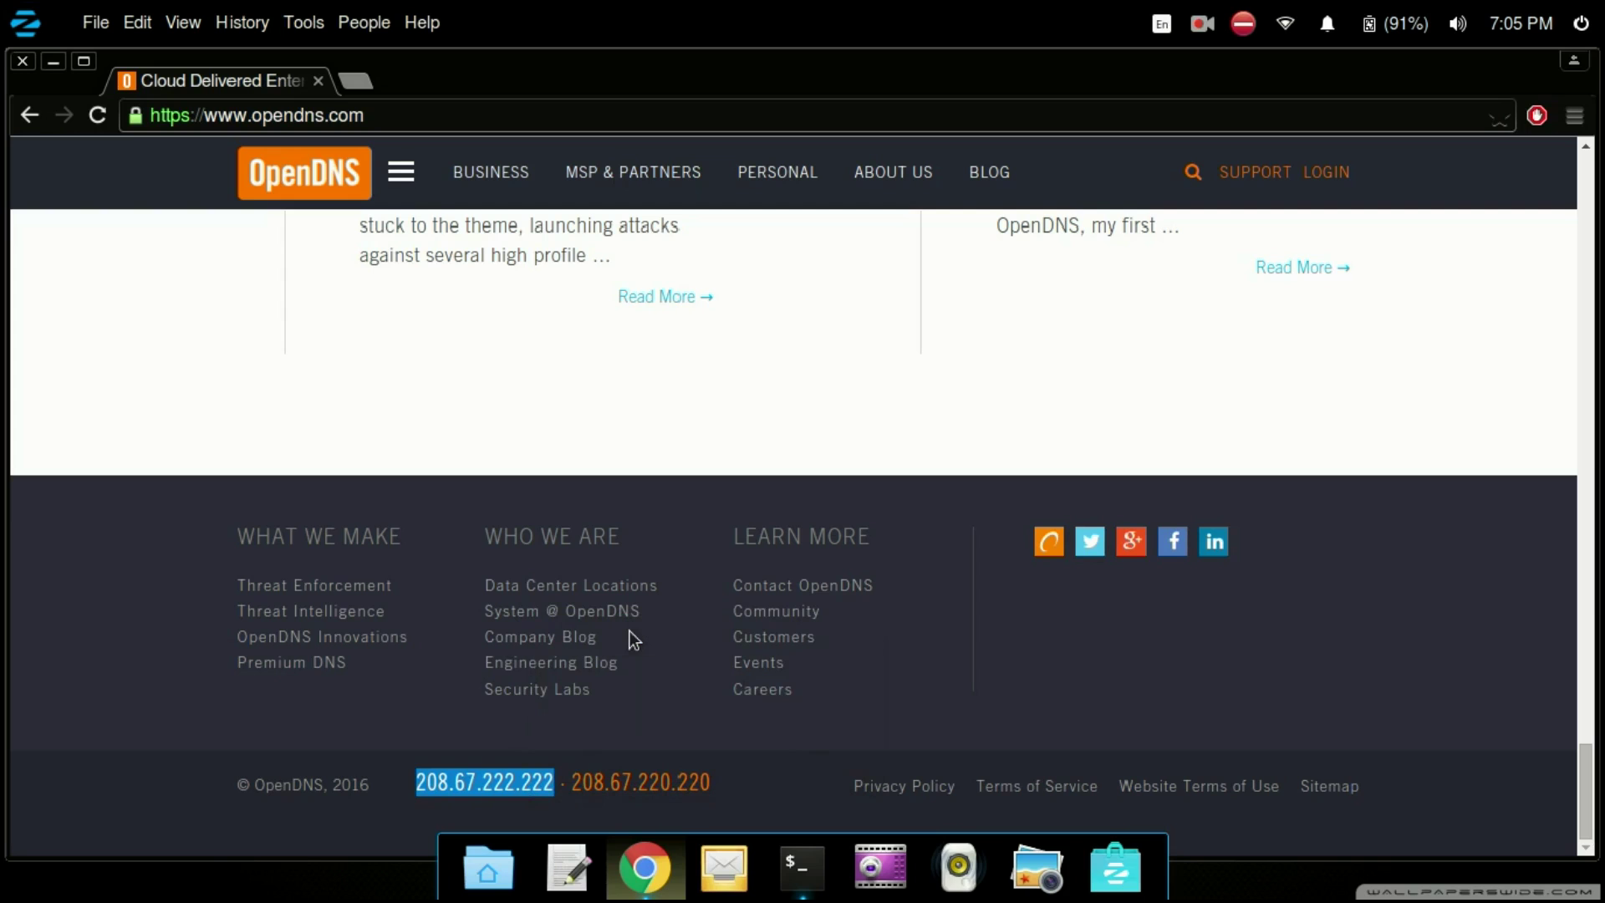
# Step: Back in the terminal, replace 127.0.0.1 in the prepend domain-name-servers line with the copied 208.67.222.222 followed by a comma
pyautogui.click(814, 890)
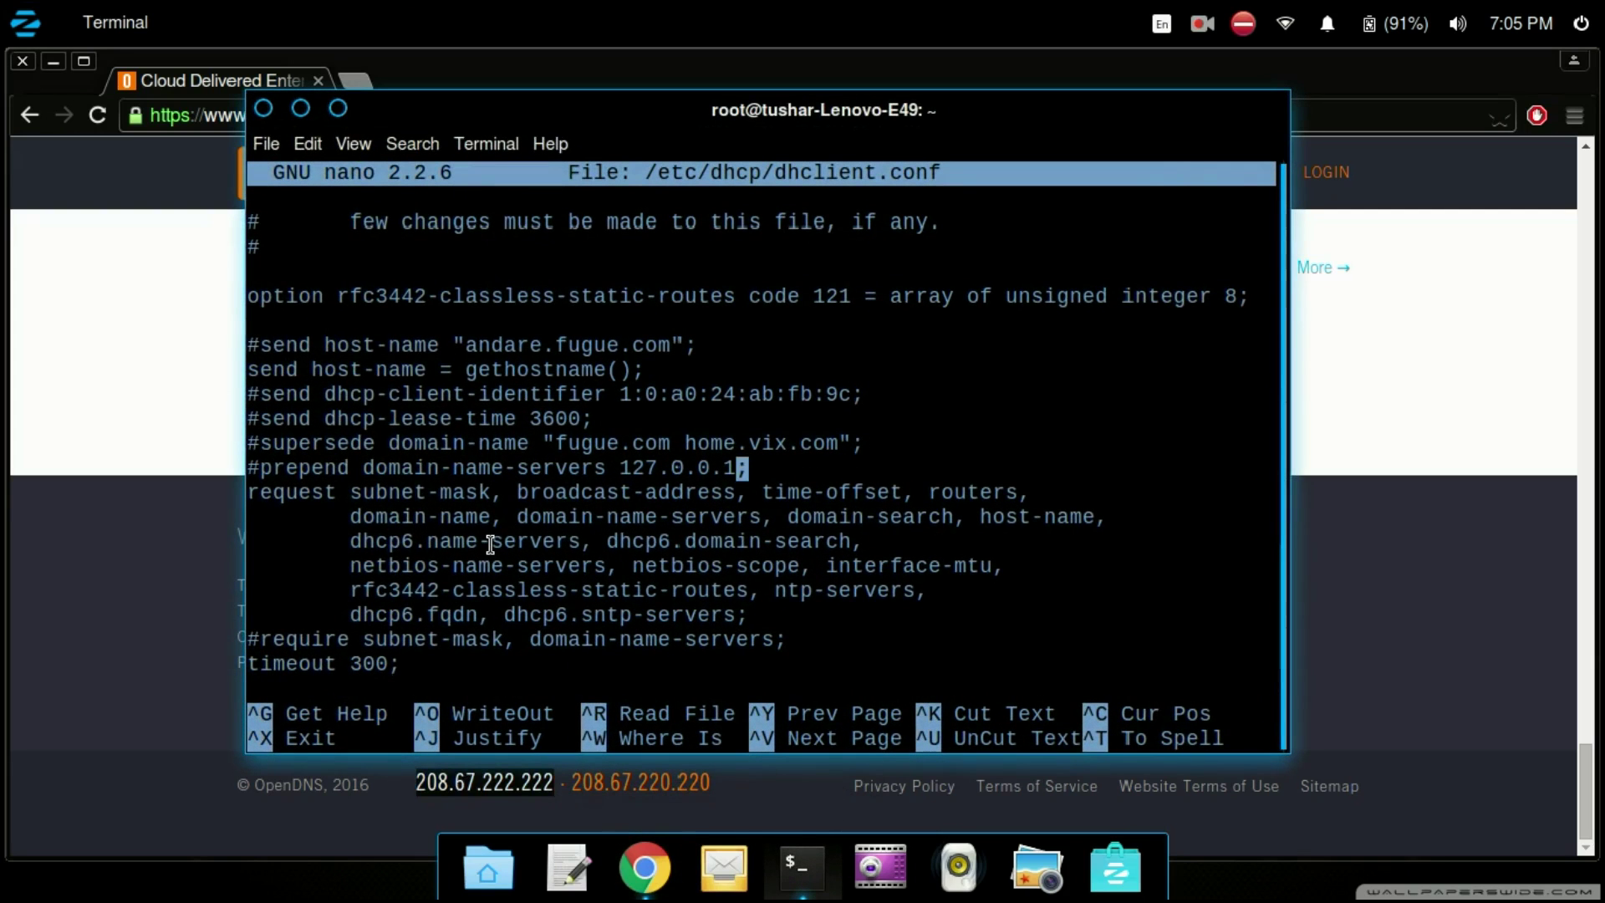
pyautogui.press('BackSpace')
pyautogui.press('BackSpace')
pyautogui.press('BackSpace')
pyautogui.press('BackSpace')
pyautogui.press('BackSpace')
pyautogui.press('BackSpace')
pyautogui.press('BackSpace')
pyautogui.press('BackSpace')
pyautogui.press('BackSpace')
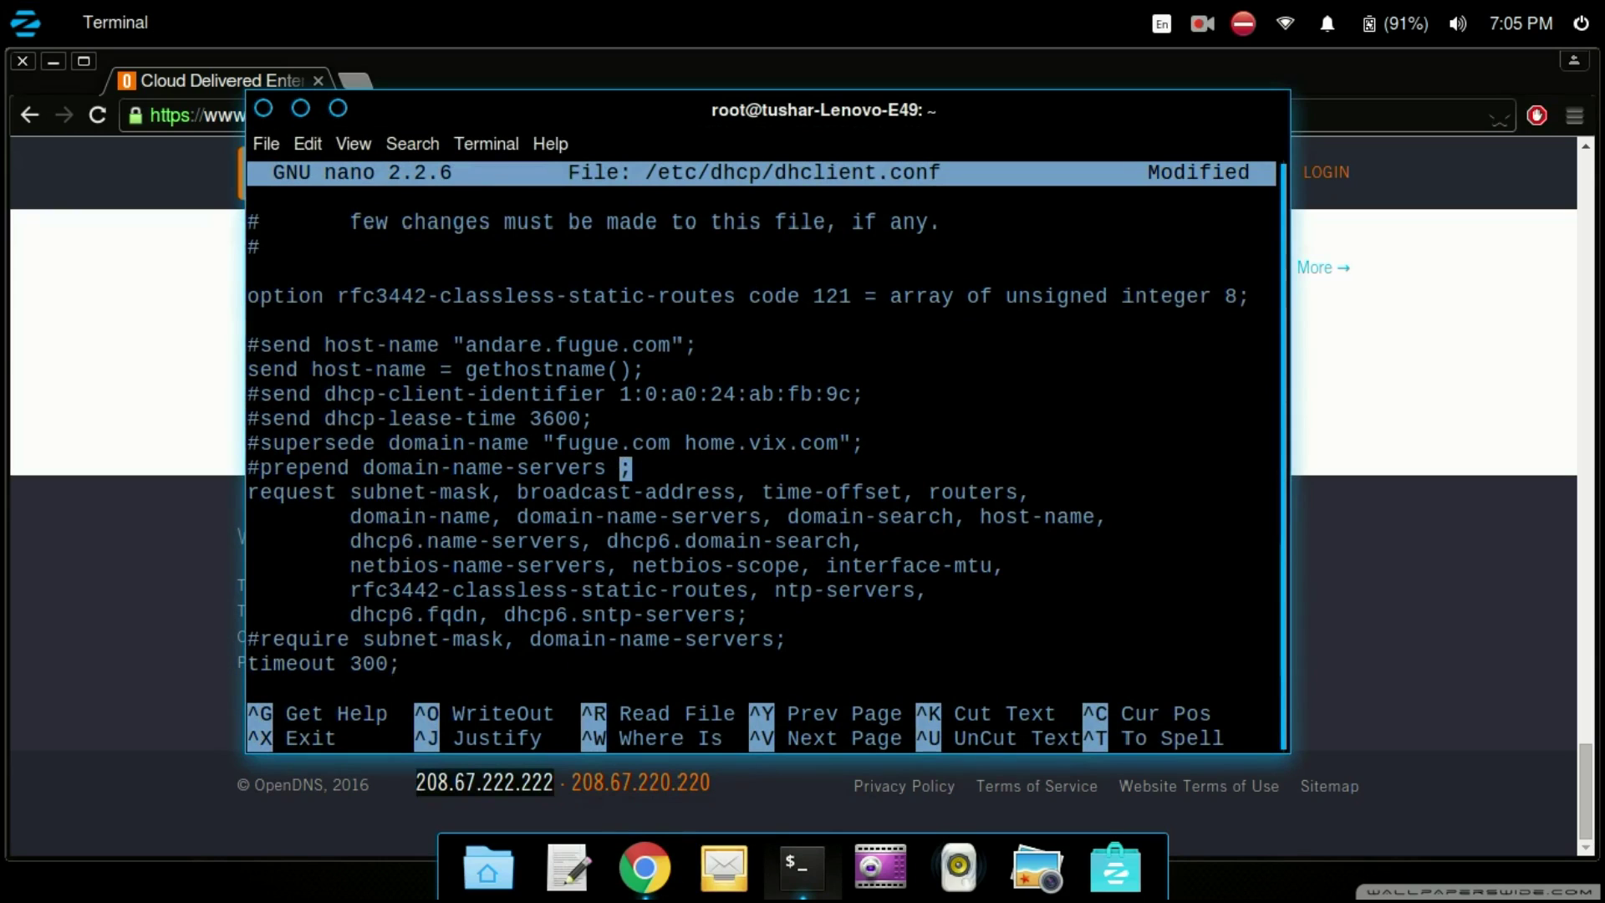
pyautogui.rightClick(621, 480)
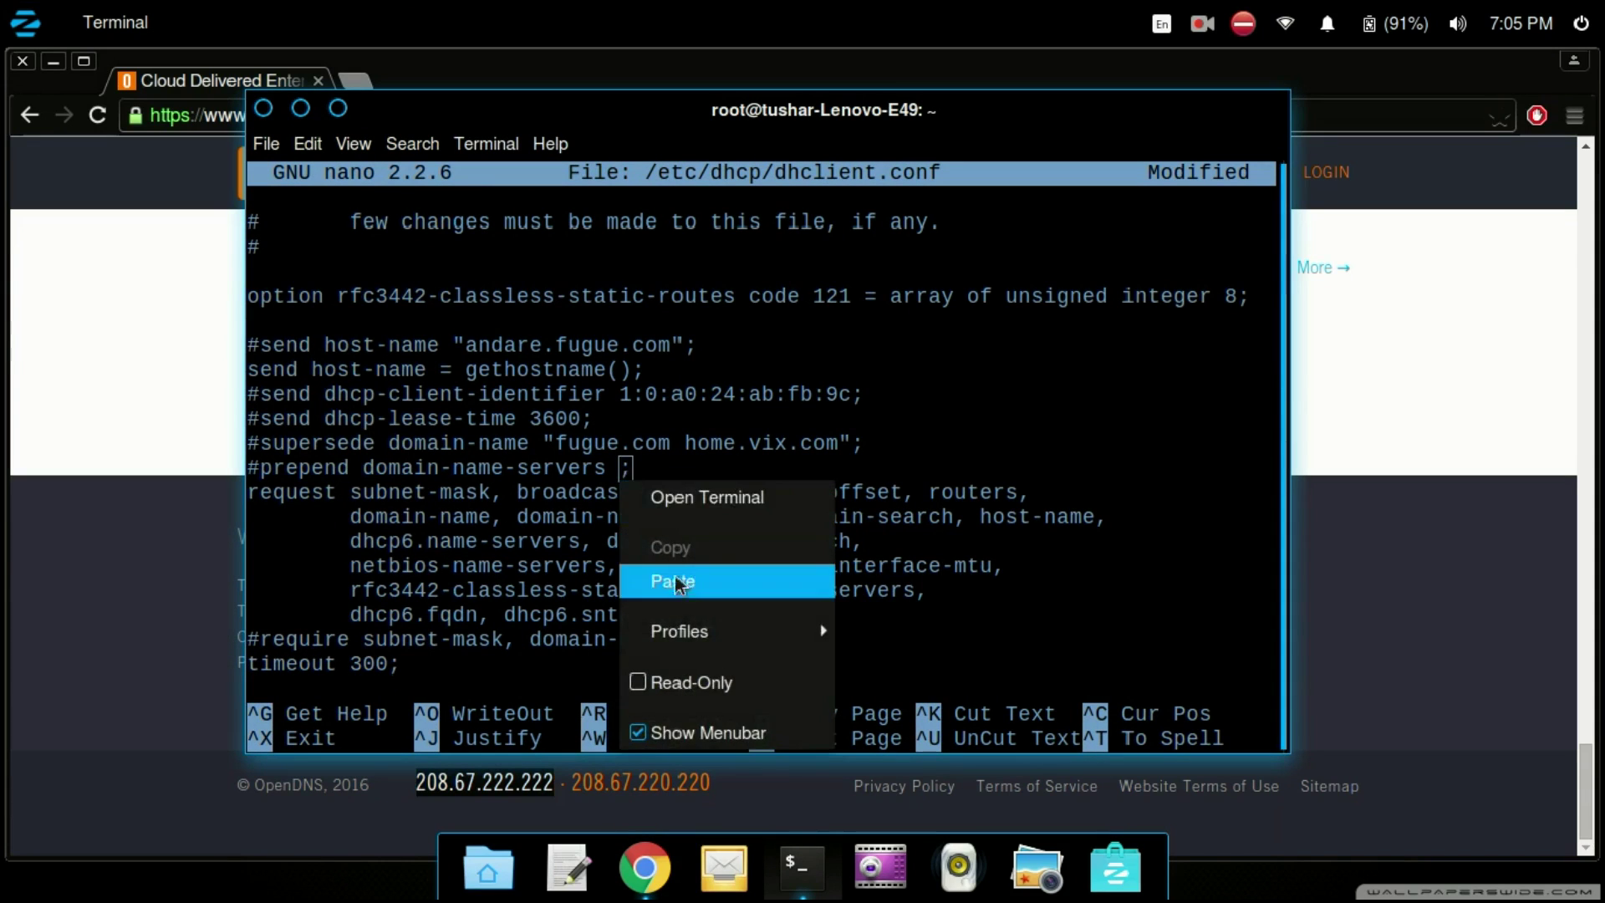
pyautogui.click(679, 582)
pyautogui.write(',')
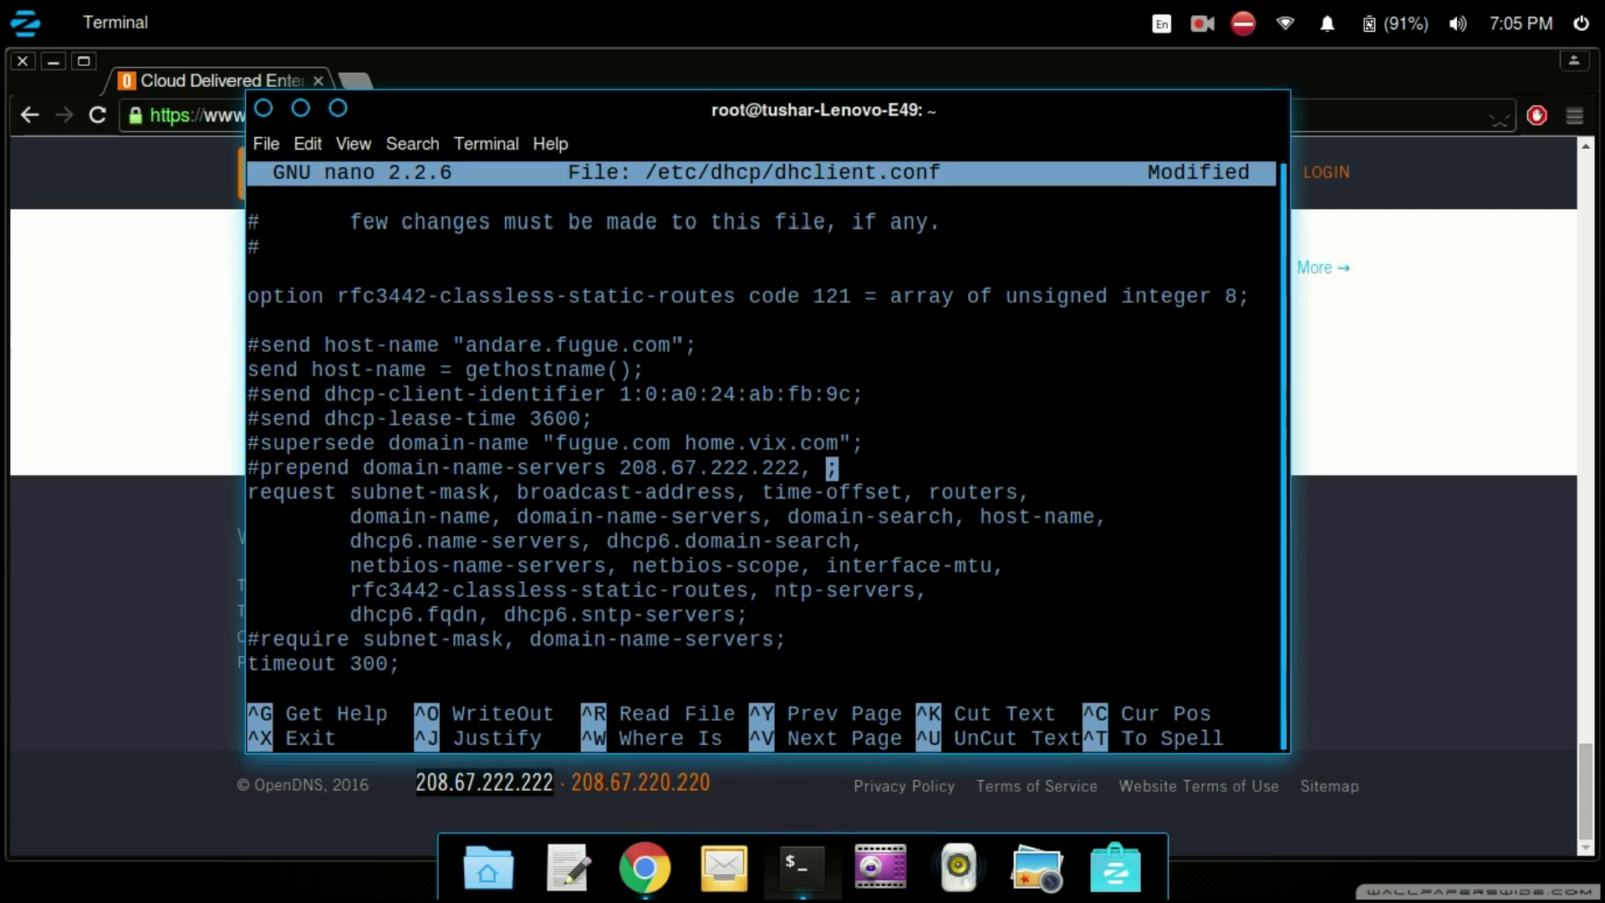
# Step: Copy 208.67.220.220 from the OpenDNS footer in Chrome and paste it as the second server in the terminal's prepend domain-name-servers line
pyautogui.click(644, 867)
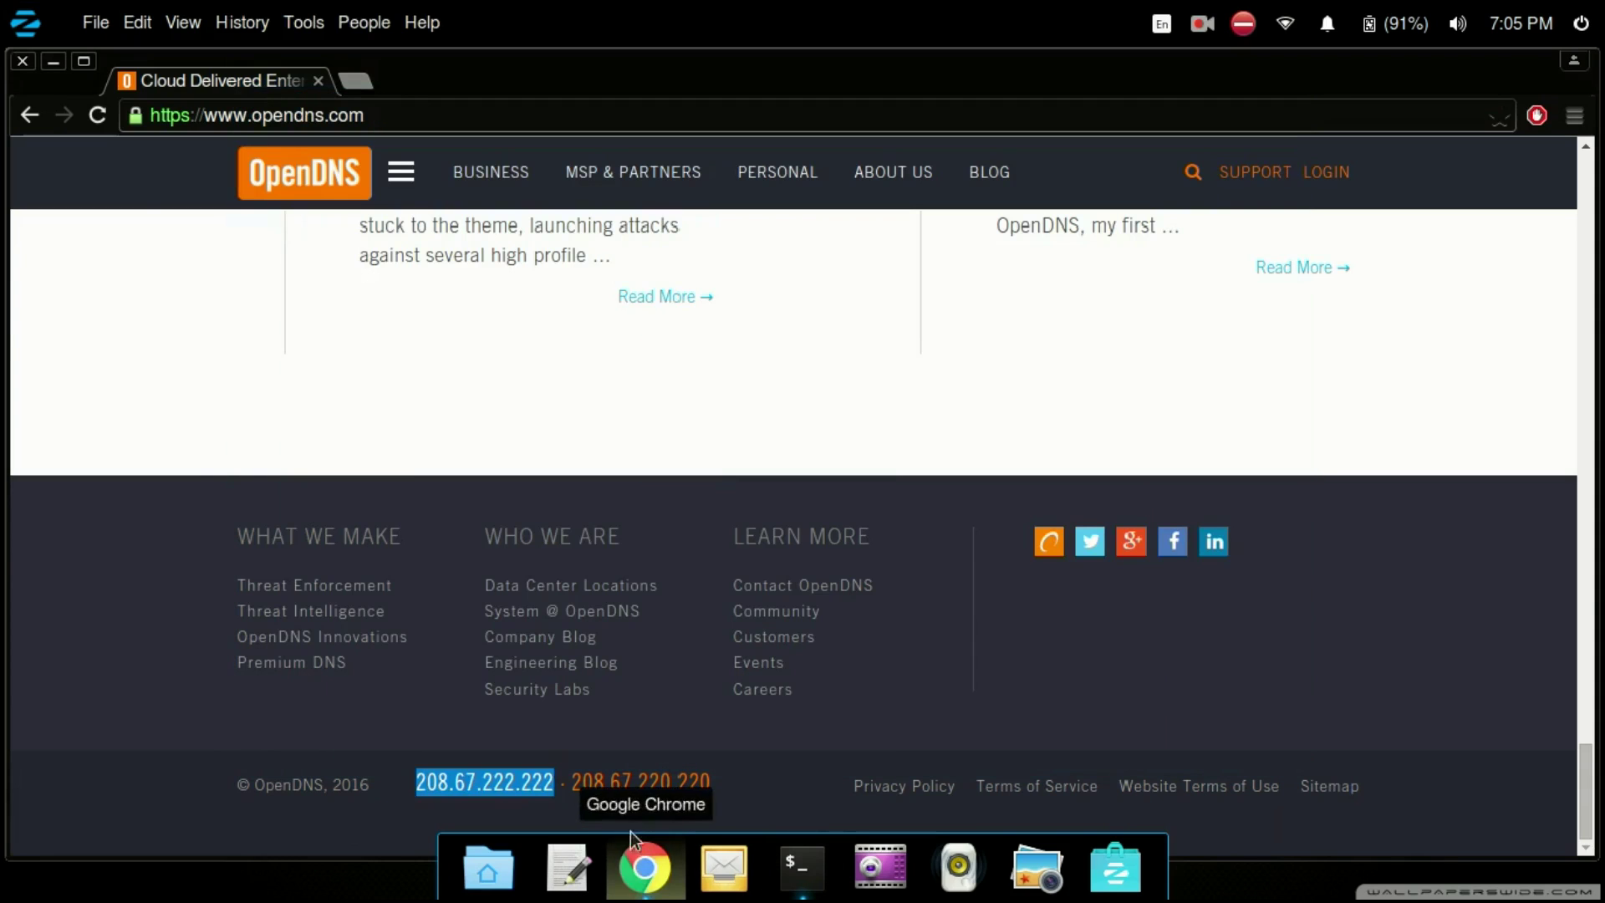
pyautogui.moveTo(572, 784); pyautogui.dragTo(702, 783)
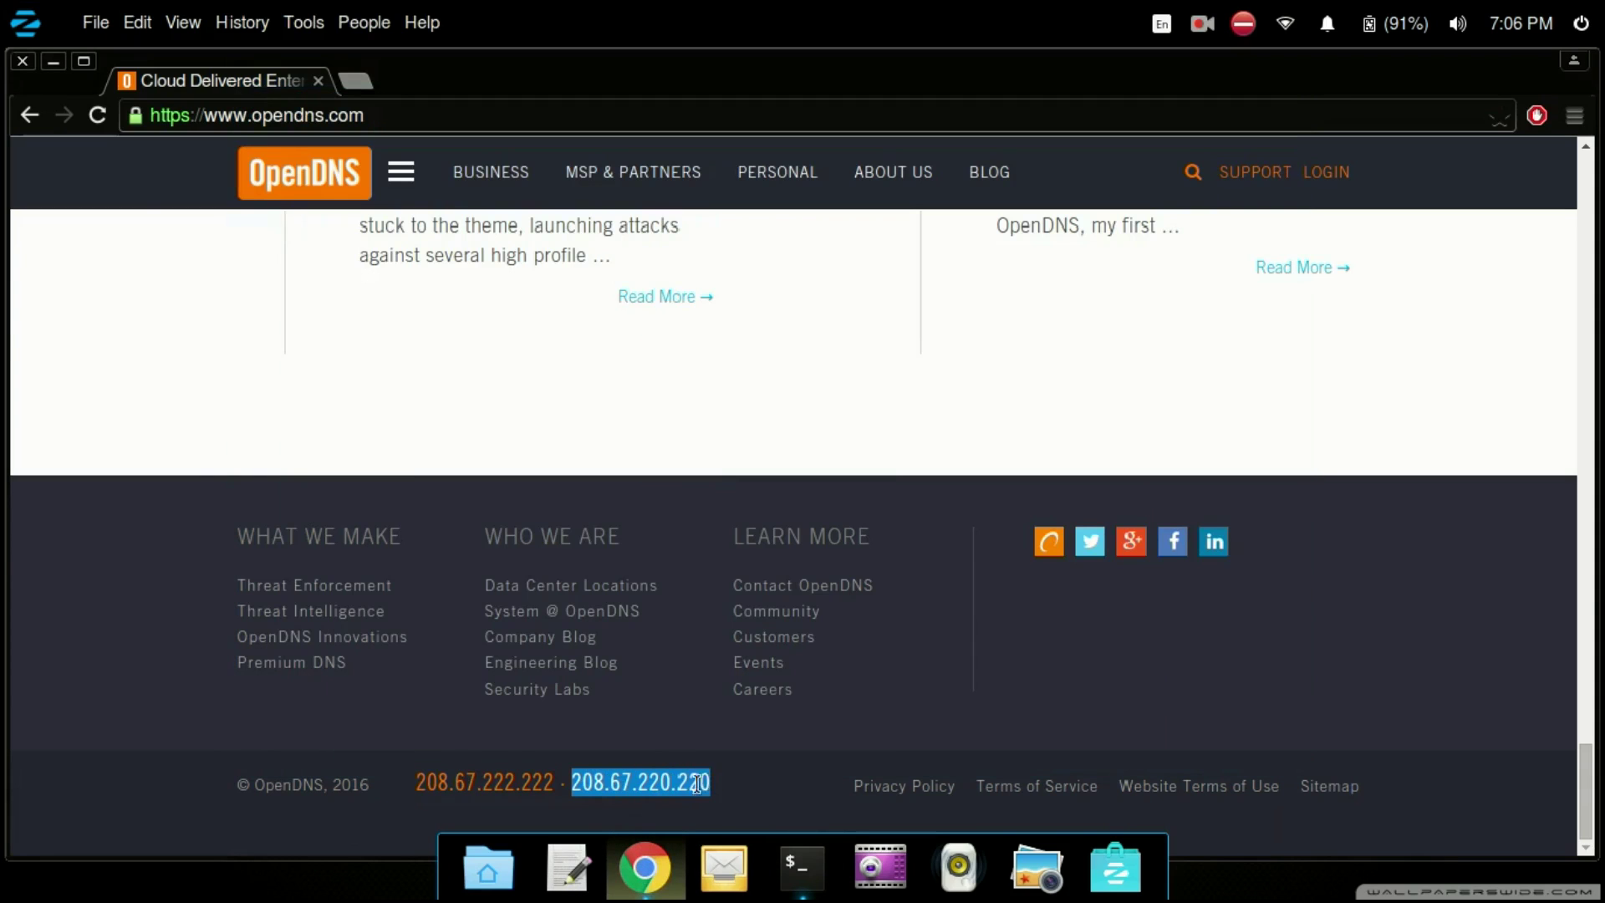
pyautogui.rightClick(698, 783)
pyautogui.click(735, 633)
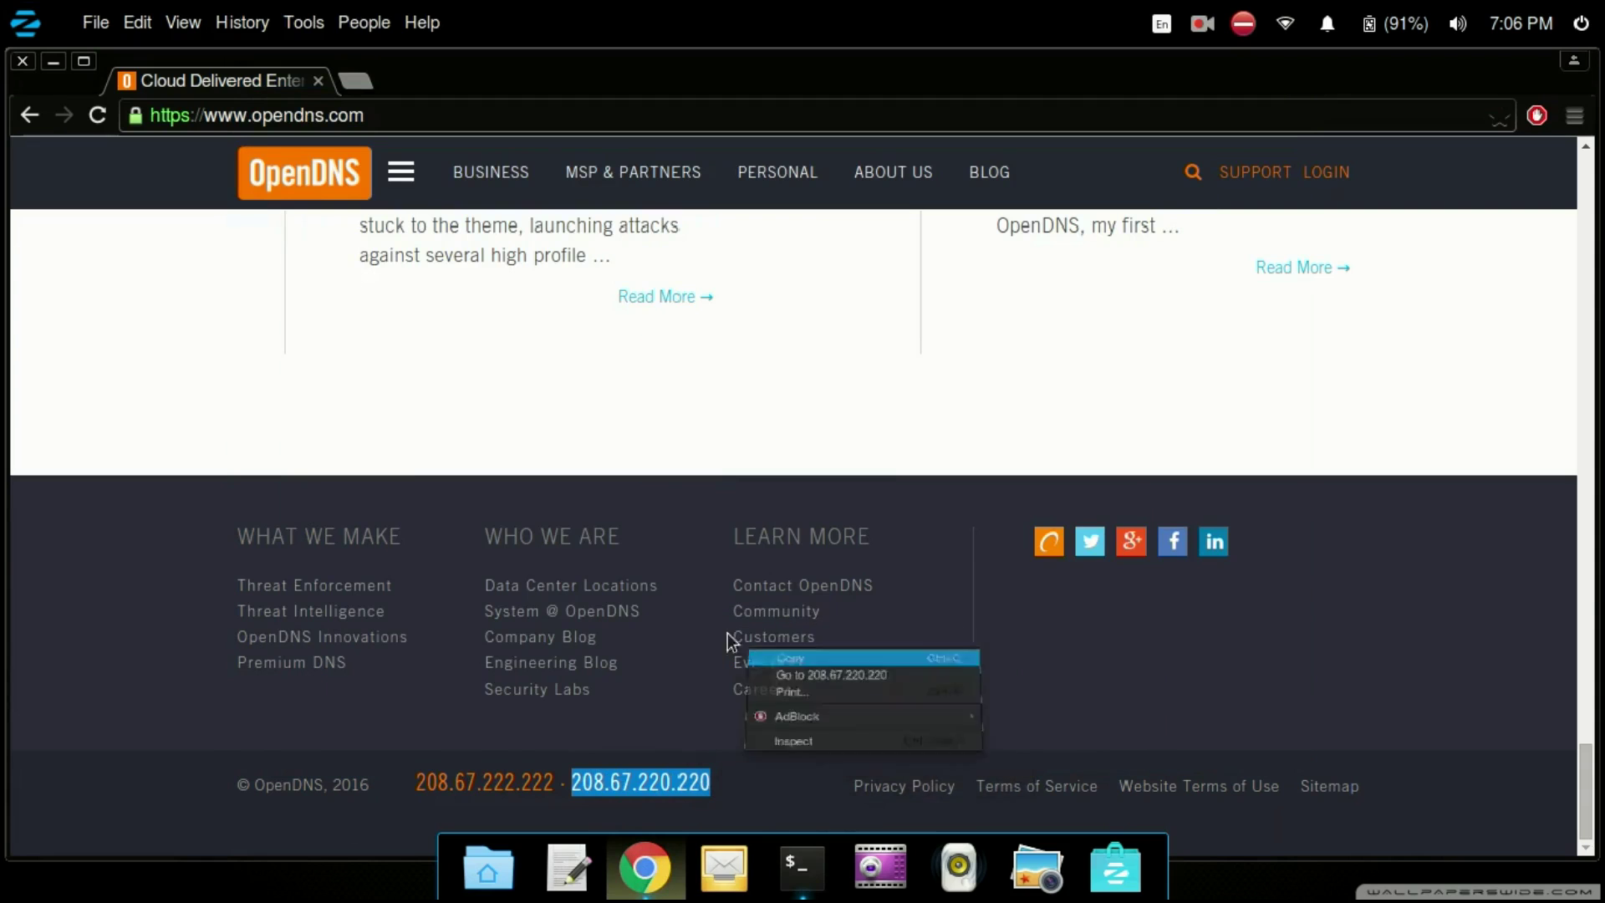
pyautogui.click(782, 871)
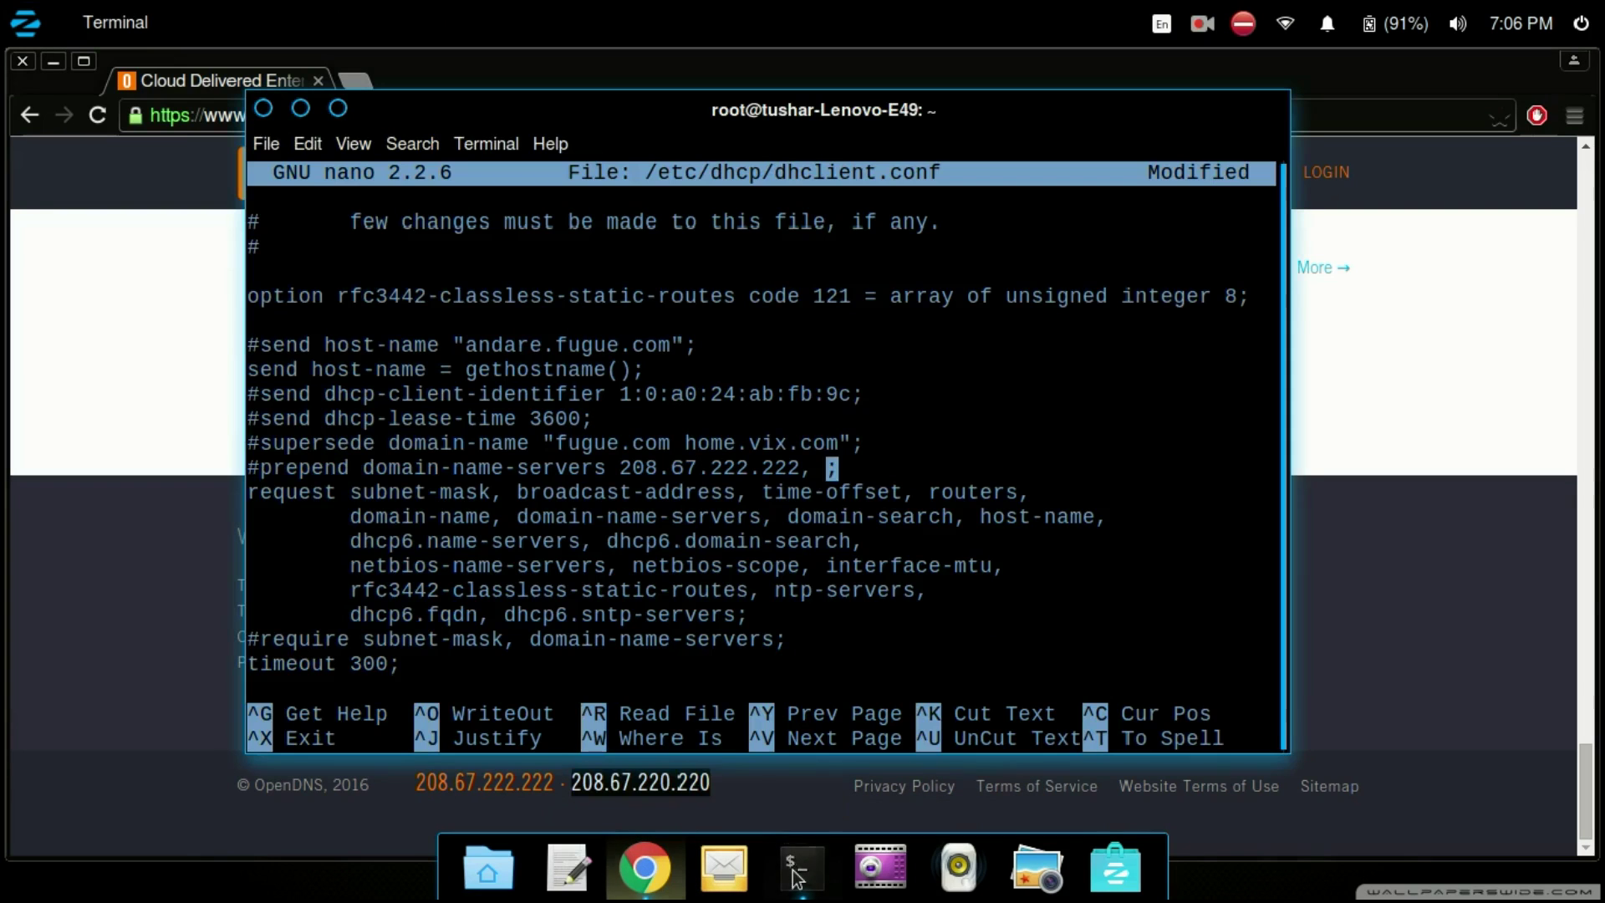
pyautogui.rightClick(825, 470)
pyautogui.click(865, 569)
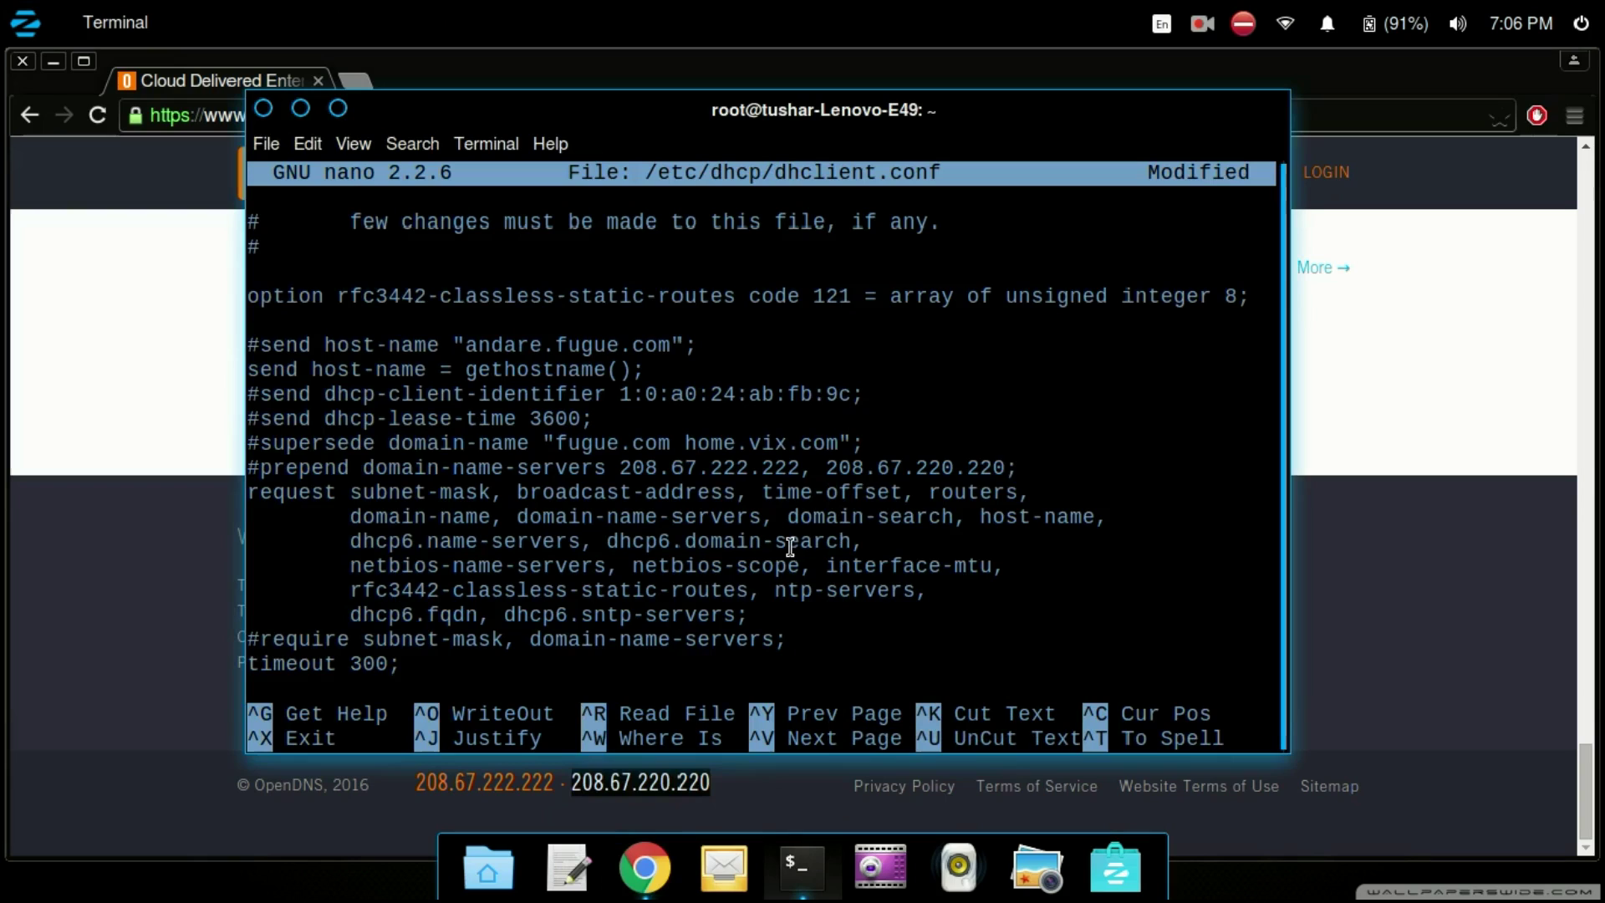
# Step: Uncomment the prepend domain-name-servers line by removing its leading #
pyautogui.press('Left')
pyautogui.press('Left')
pyautogui.press('Left')
pyautogui.press('Left')
pyautogui.press('Left')
pyautogui.press('Left')
pyautogui.press('Left')
pyautogui.press('Left')
pyautogui.press('Left')
pyautogui.press('Left')
pyautogui.press('Left')
pyautogui.press('Left')
pyautogui.press('Left')
pyautogui.press('Left')
pyautogui.press('Left')
pyautogui.press('Left')
pyautogui.press('Left')
pyautogui.press('Left')
pyautogui.press('Left')
pyautogui.press('Left')
pyautogui.press('Left')
pyautogui.press('Left')
pyautogui.press('Left')
pyautogui.press('Left')
pyautogui.press('Left')
pyautogui.press('Left')
pyautogui.press('Left')
pyautogui.press('Left')
pyautogui.press('Left')
pyautogui.press('Left')
pyautogui.press('Left')
pyautogui.press('Left')
pyautogui.press('Left')
pyautogui.press('Left')
pyautogui.press('Left')
pyautogui.press('BackSpace')
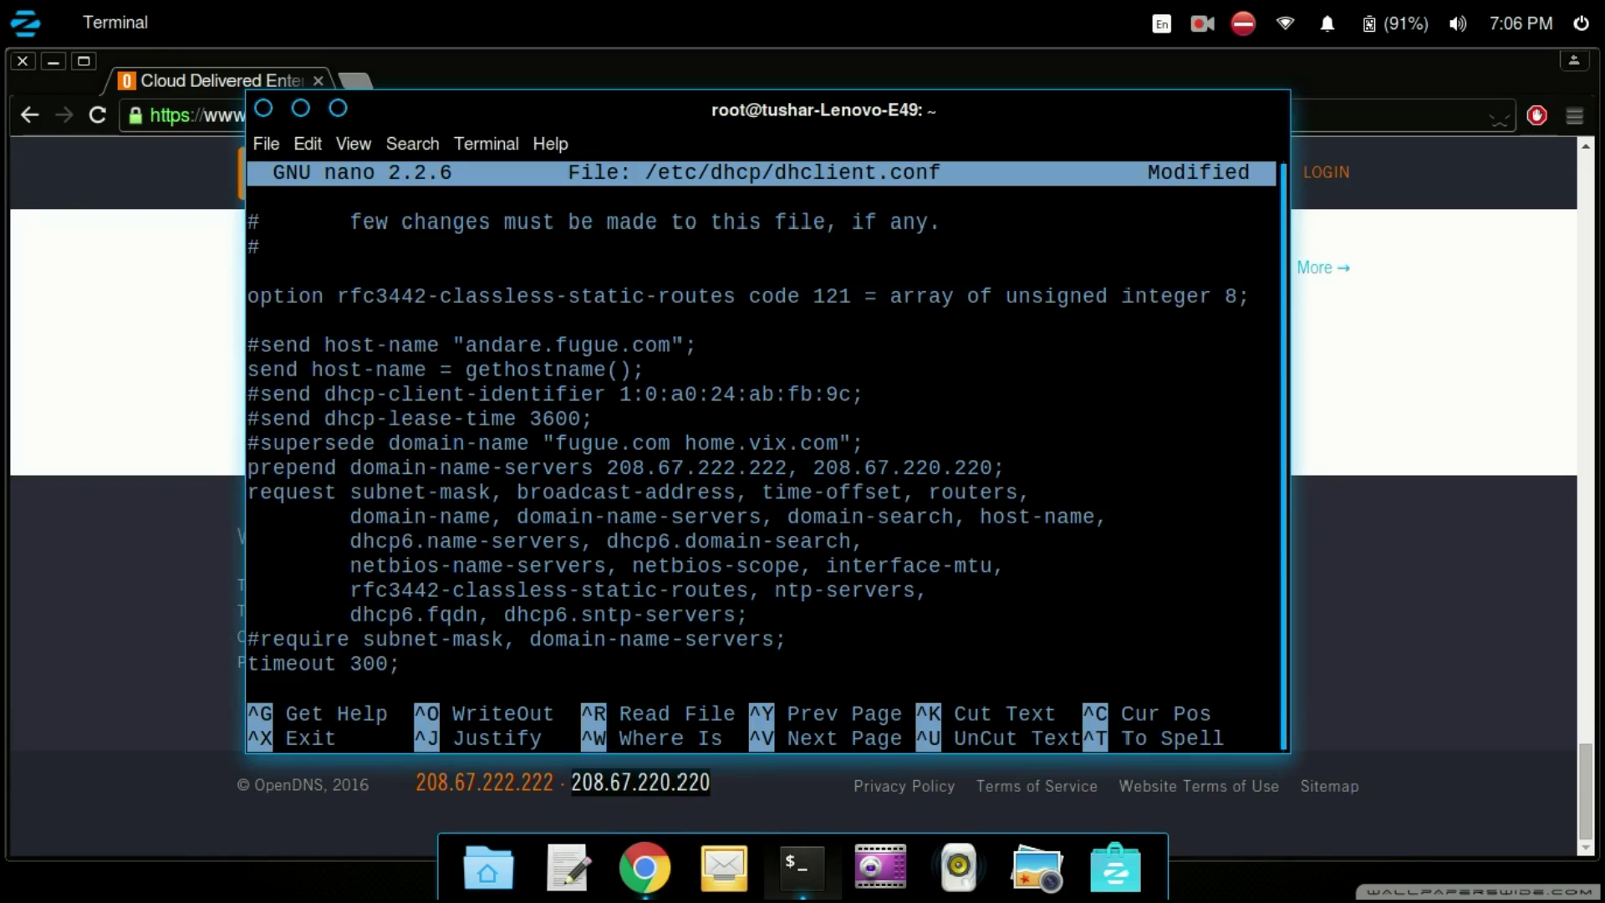
# Step: Save dhclient.conf under the same name, exit nano, and begin entering a "service net" command
pyautogui.hotkey('ctrl', 'o')
pyautogui.press('Return')
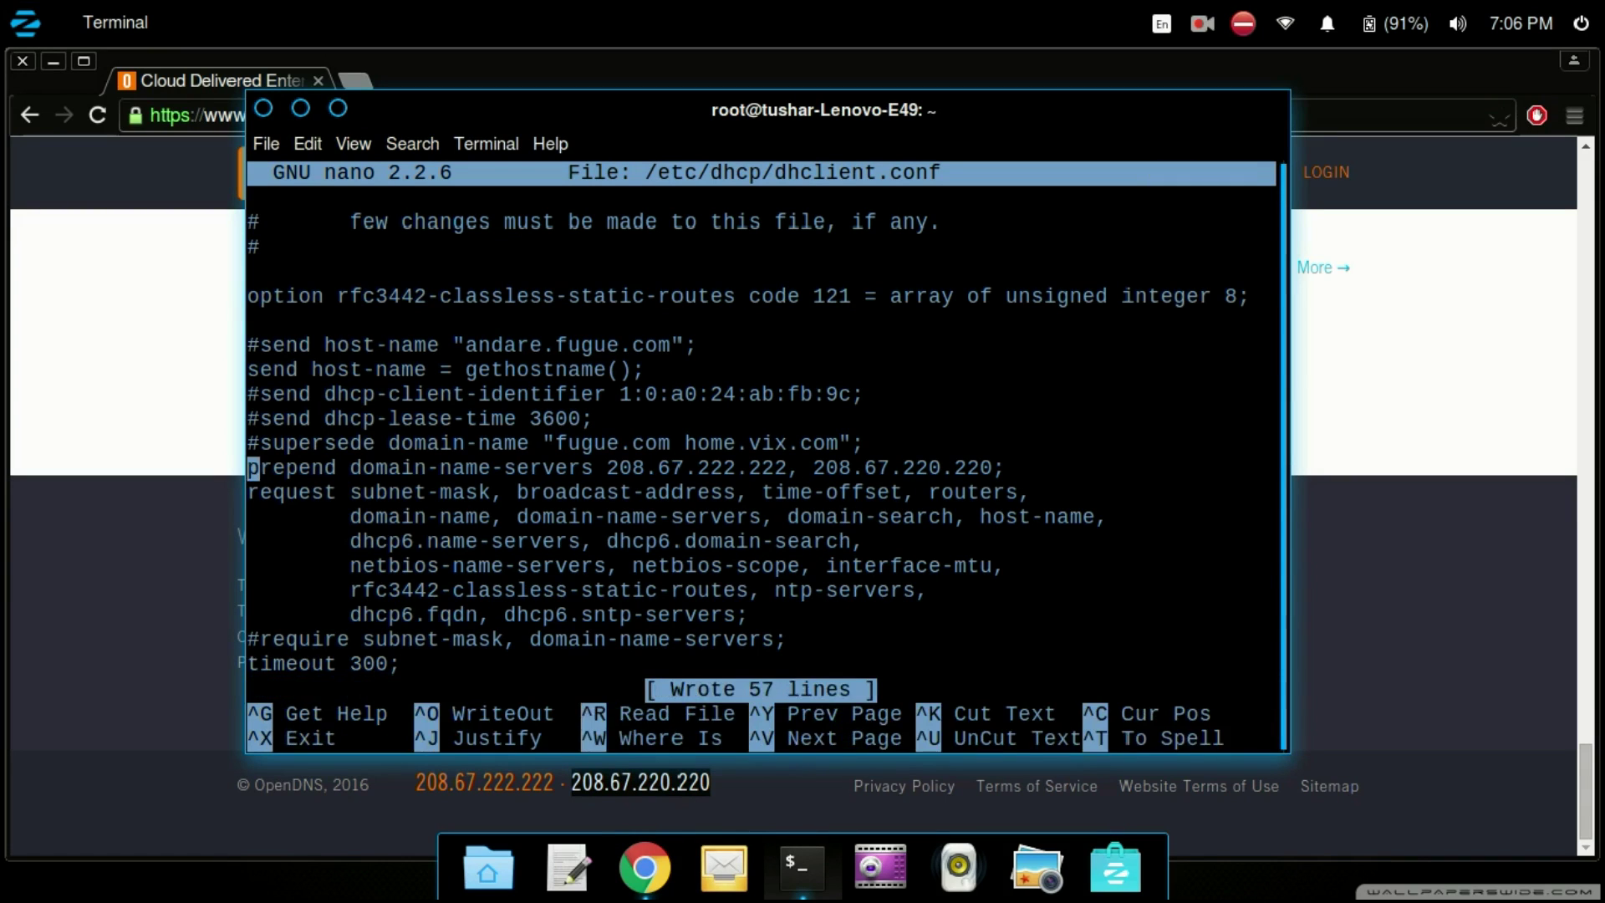
pyautogui.hotkey('ctrl', 'x')
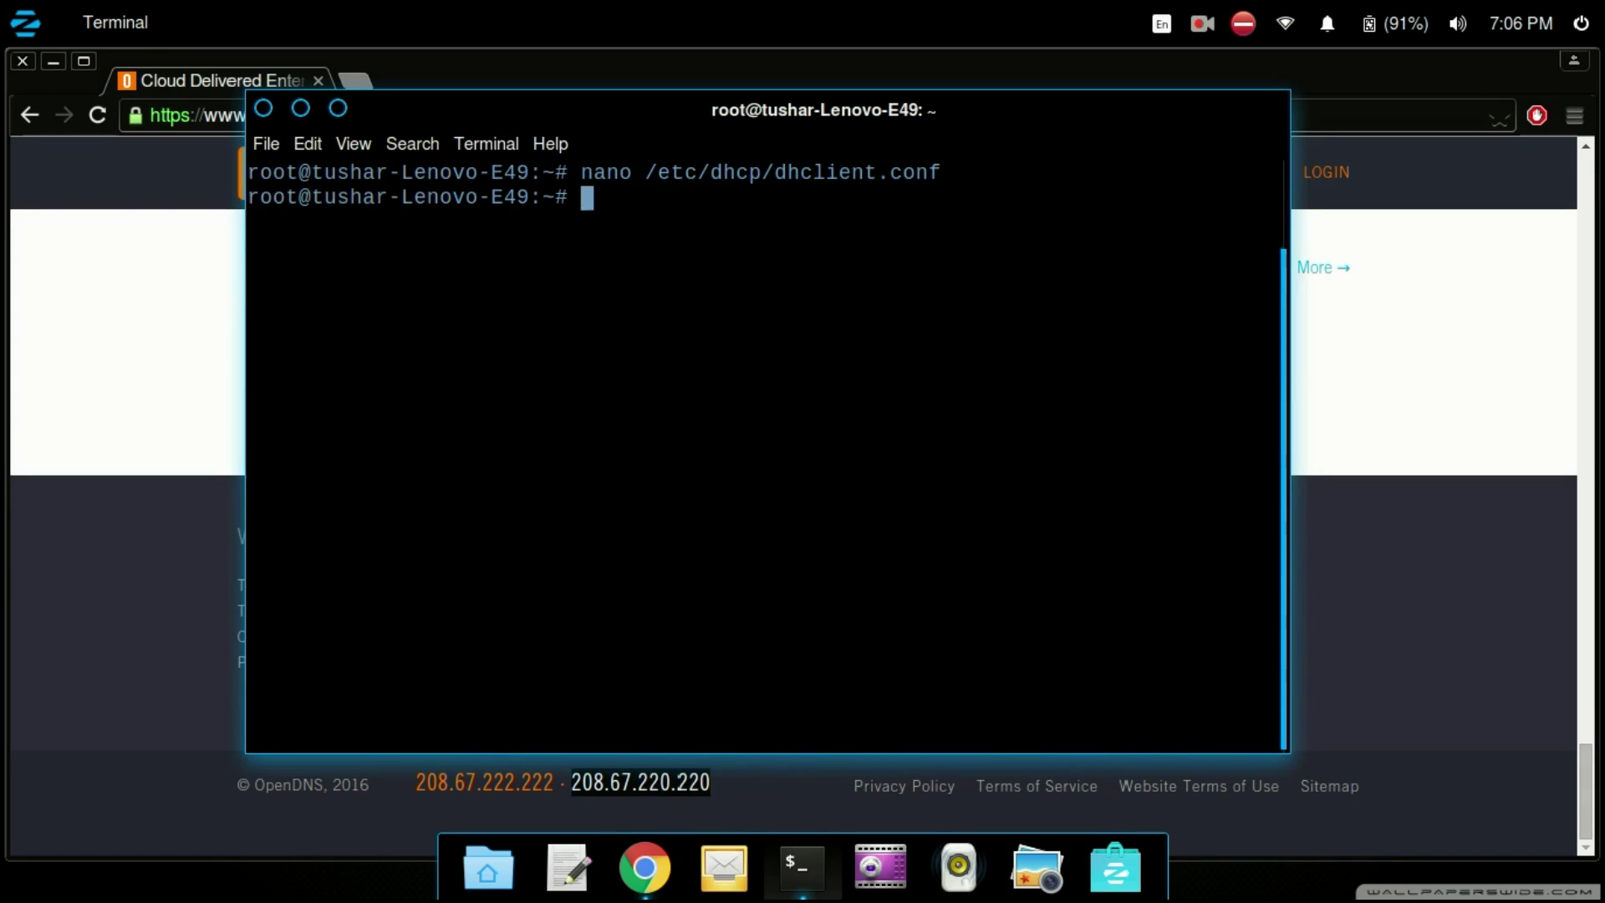
pyautogui.write('service net')
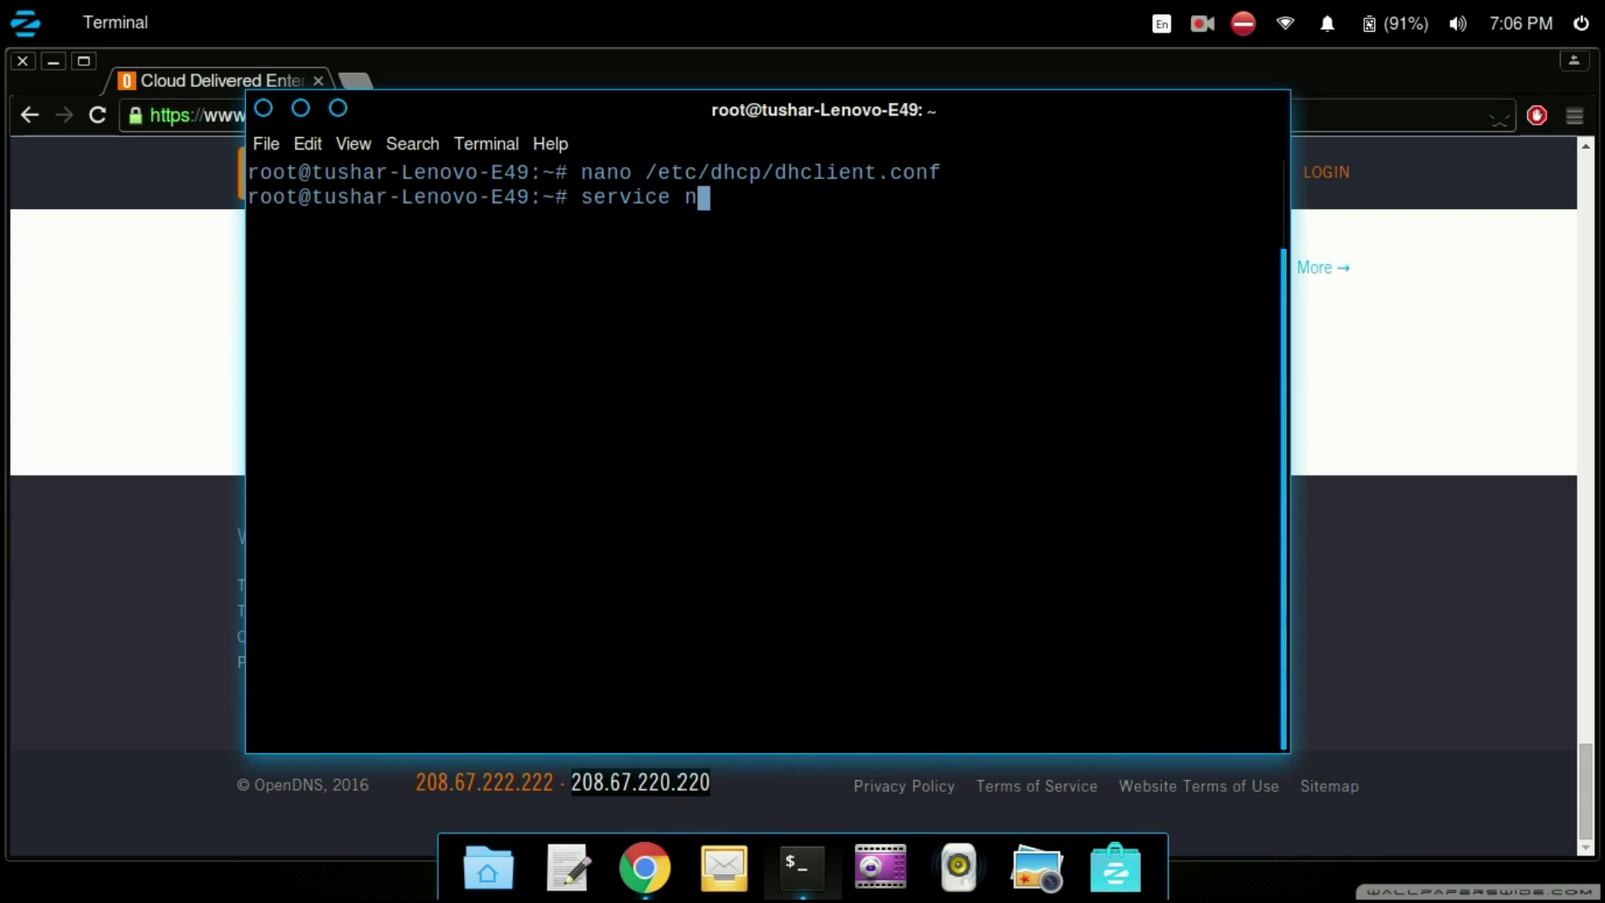
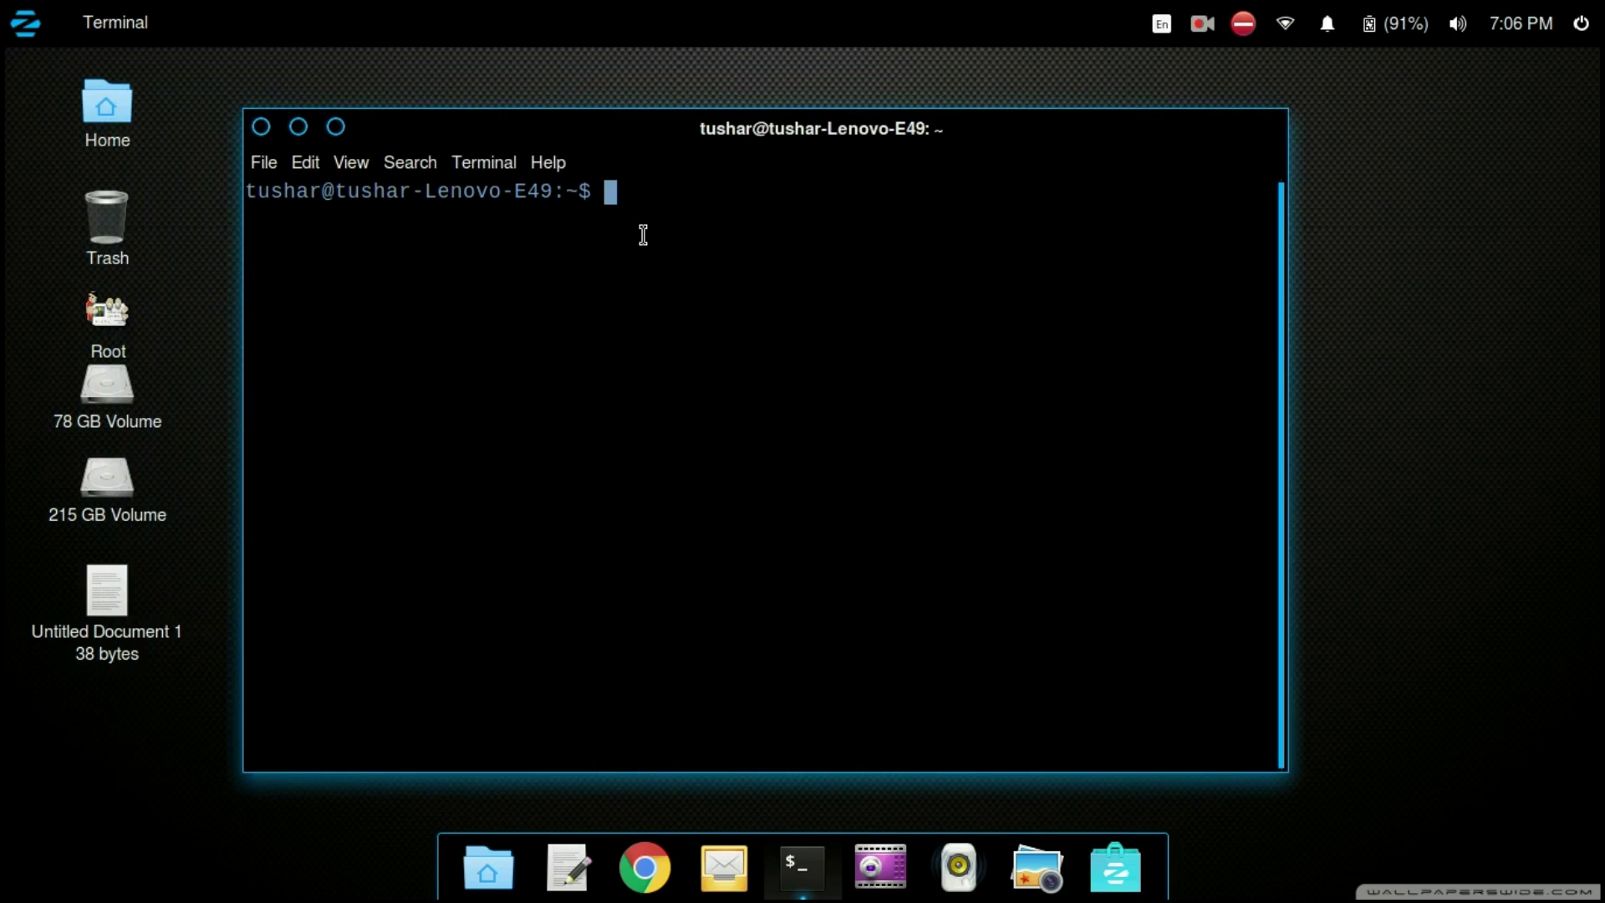
# Step: Change the terminal's working directory to the Downloads folder inside the user's home directory
pyautogui.write('cd /h')
pyautogui.press('Tab')
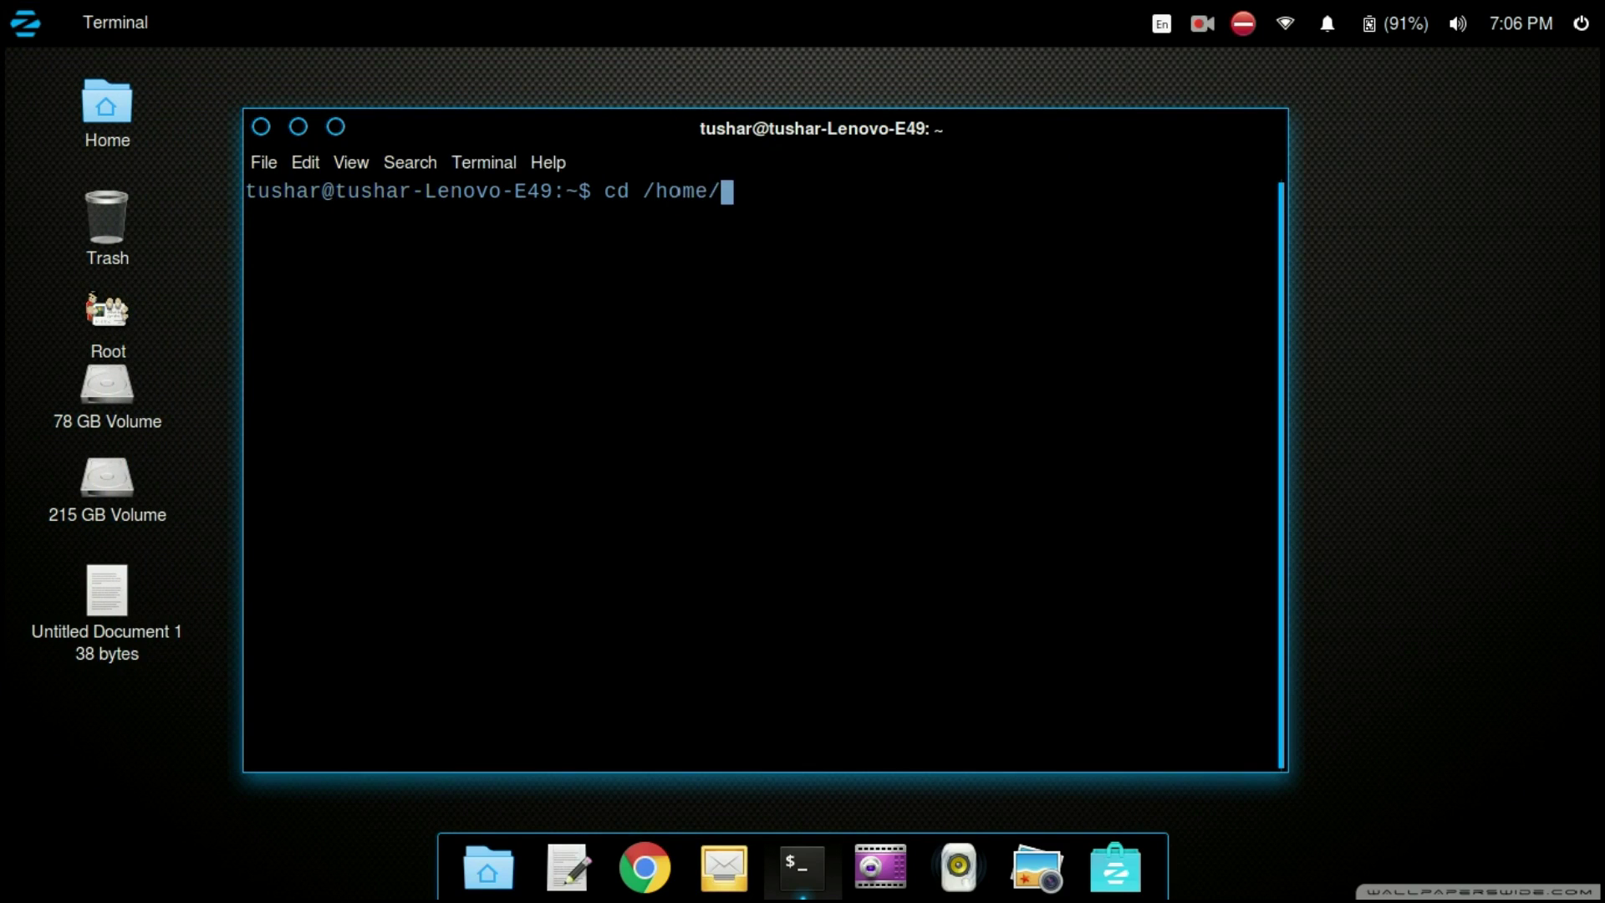
pyautogui.write('tus')
pyautogui.press('Tab')
pyautogui.write('Down')
pyautogui.press('Tab')
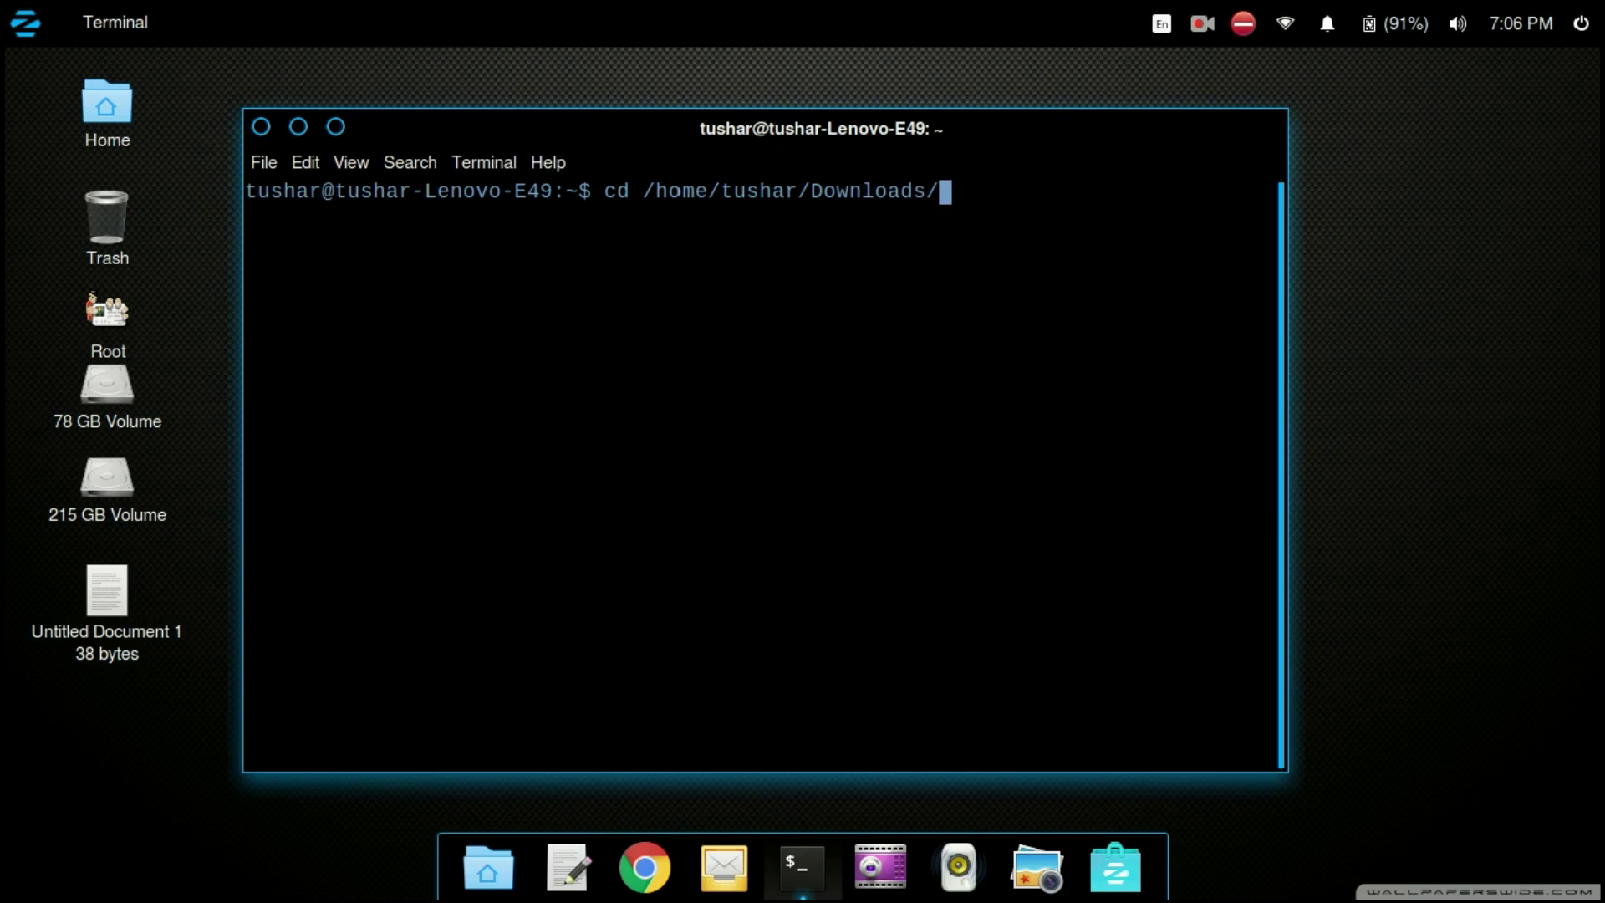
pyautogui.press('Return')
# Step: List the files in Downloads with "ls" and select the name VPNBook.com-OpenVPN-DE1.zip in the output
pyautogui.write('ls')
pyautogui.press('Return')
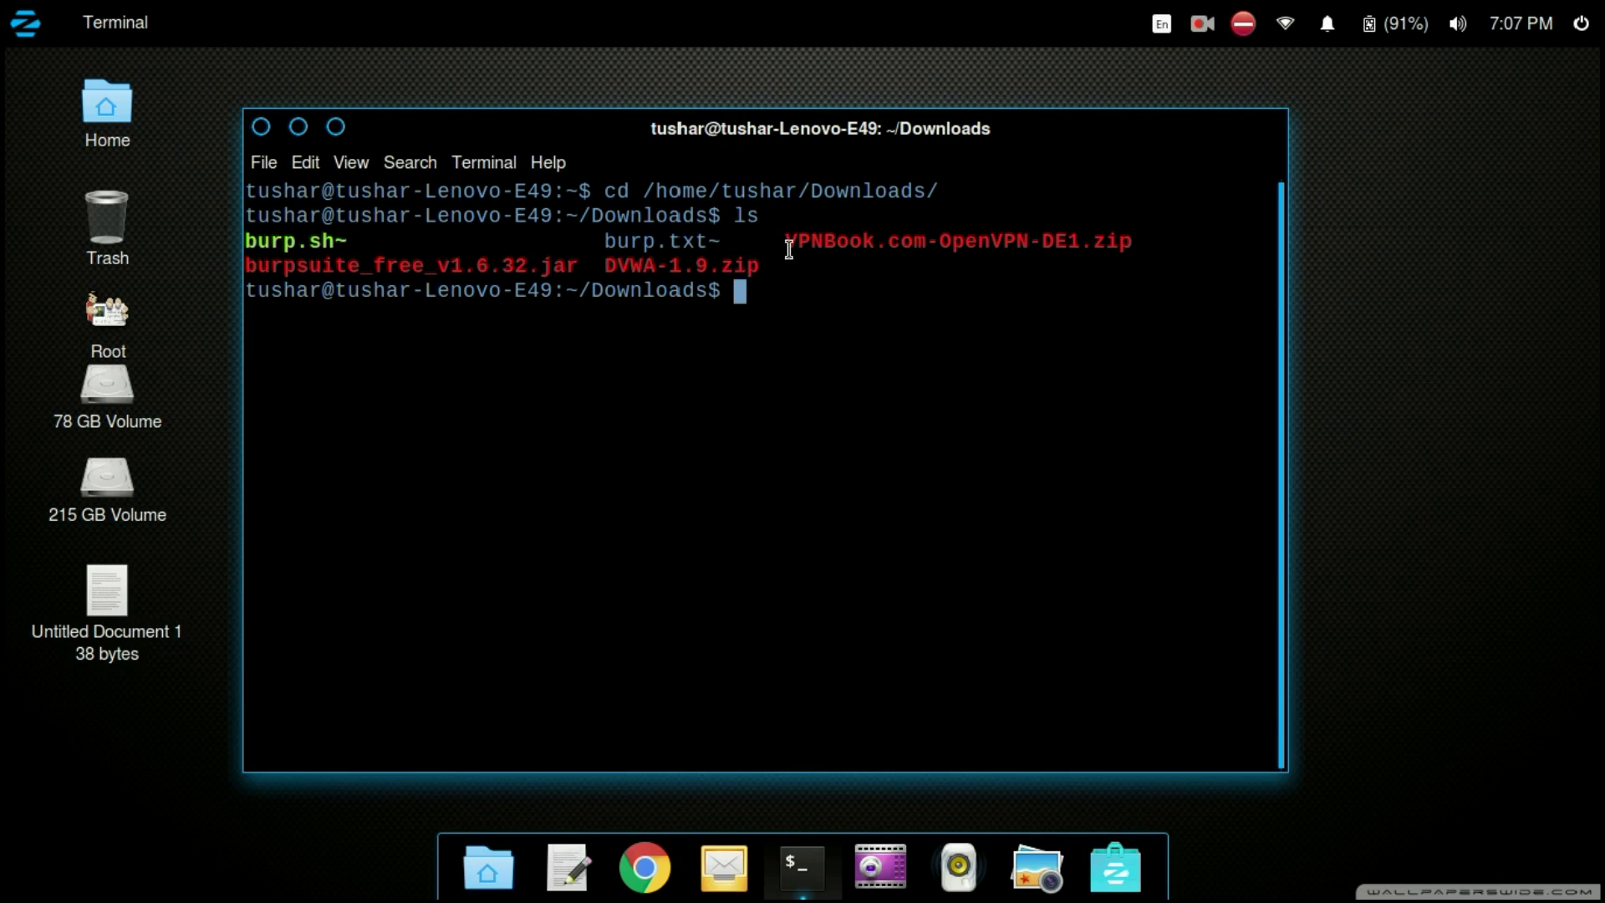
pyautogui.moveTo(791, 246); pyautogui.dragTo(1141, 244)
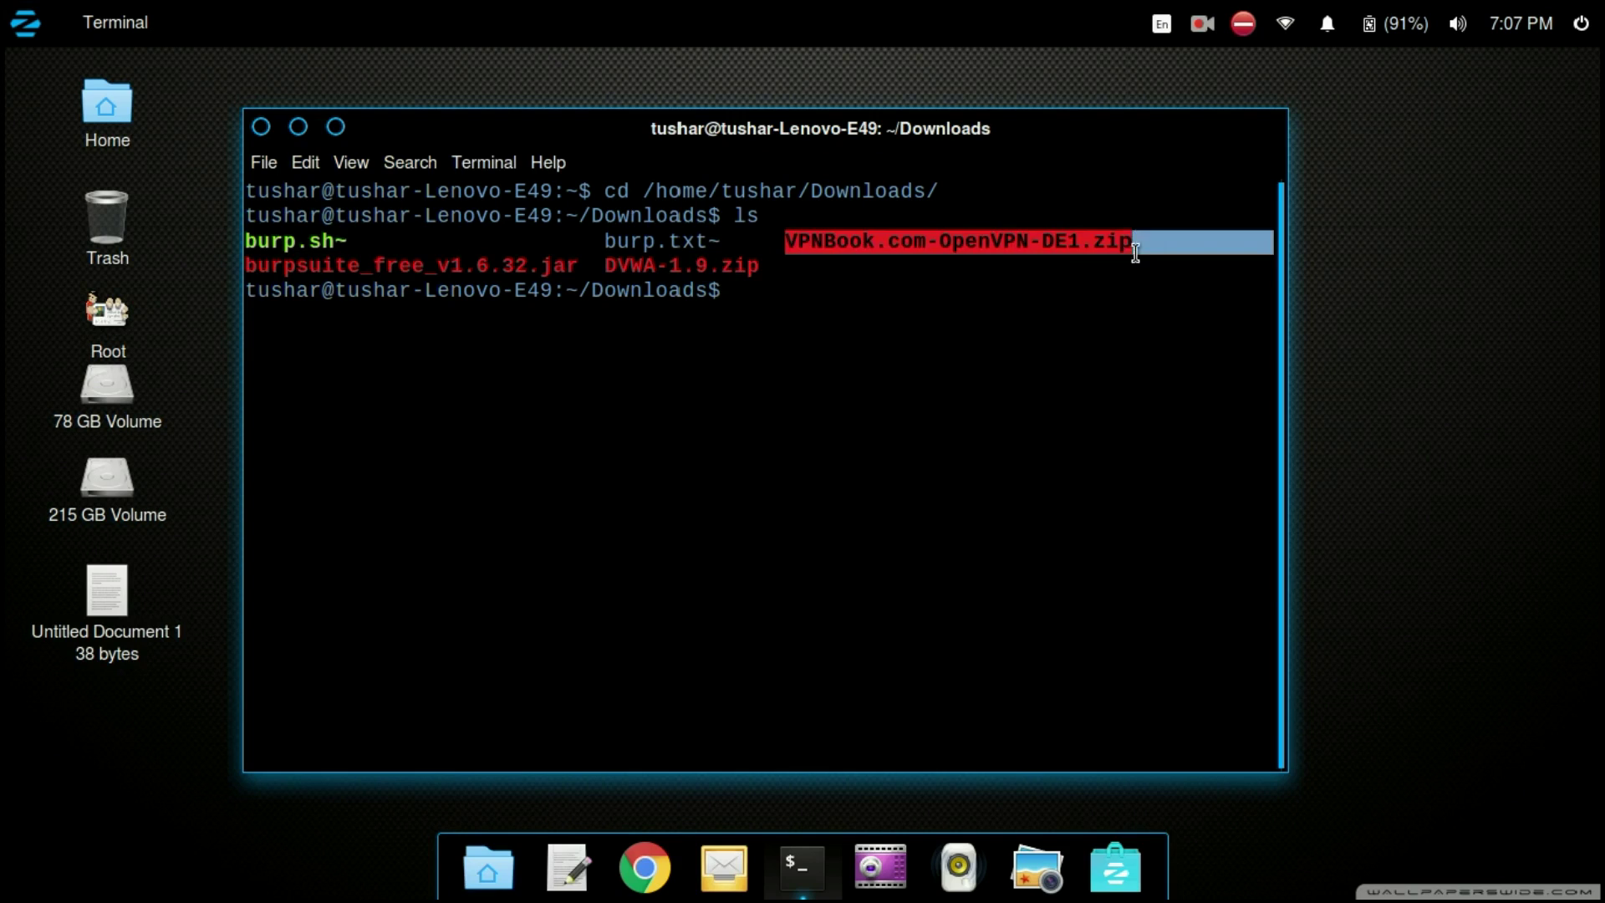
# Step: Open a root shell with "sudo -i", authenticate with the account password, and clear the terminal
pyautogui.click(1138, 244)
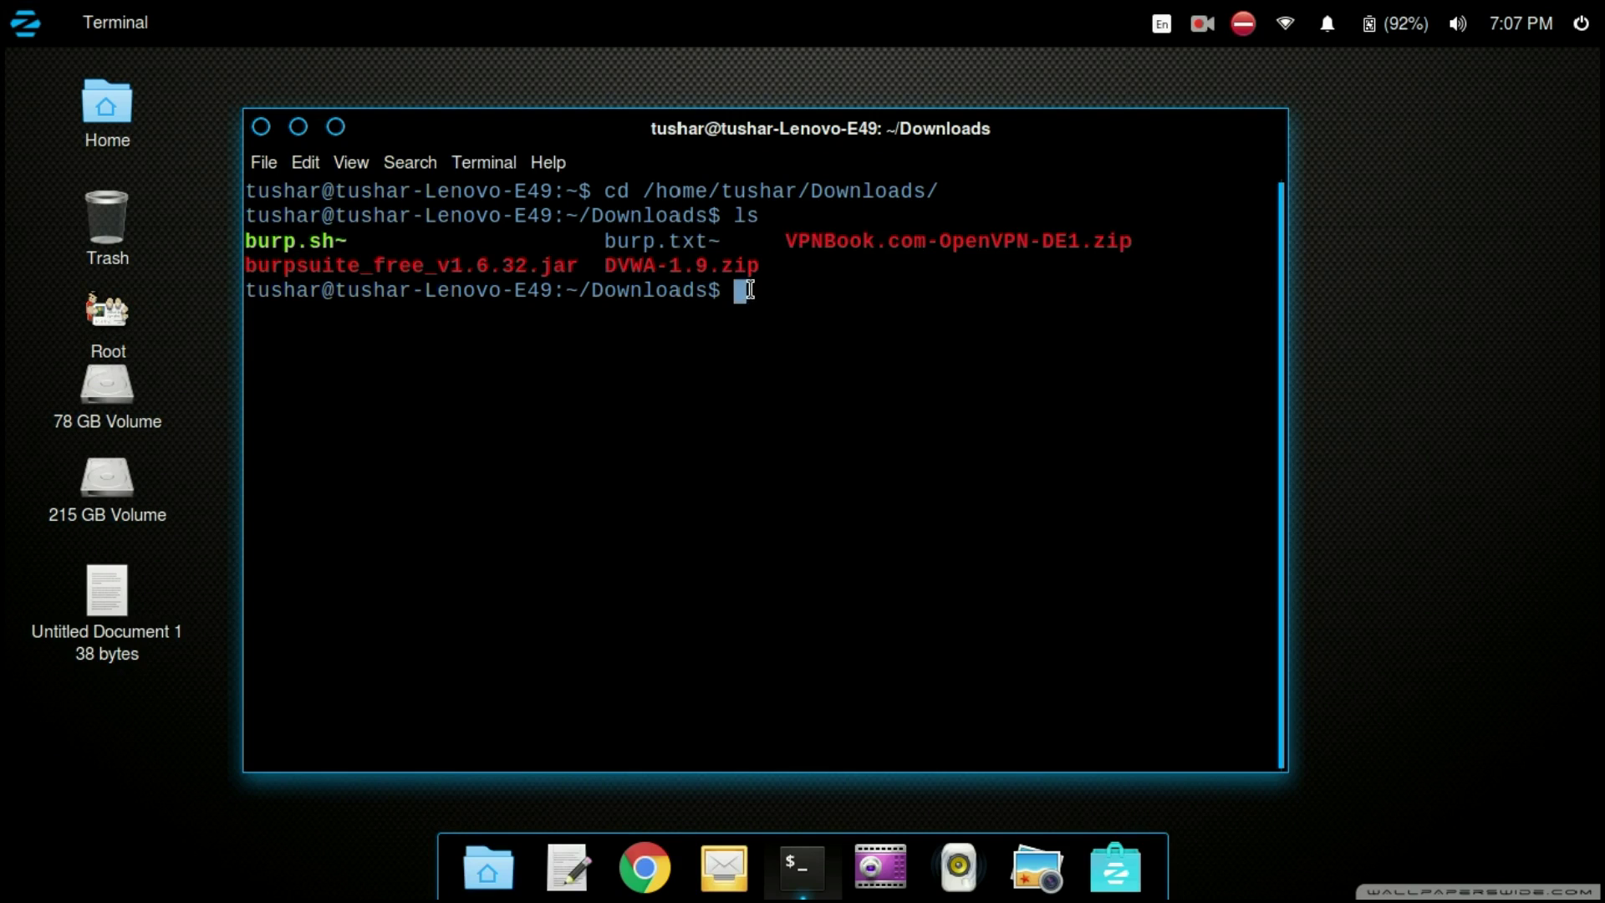
pyautogui.write('so')
pyautogui.write('udo -i')
pyautogui.press('Return')
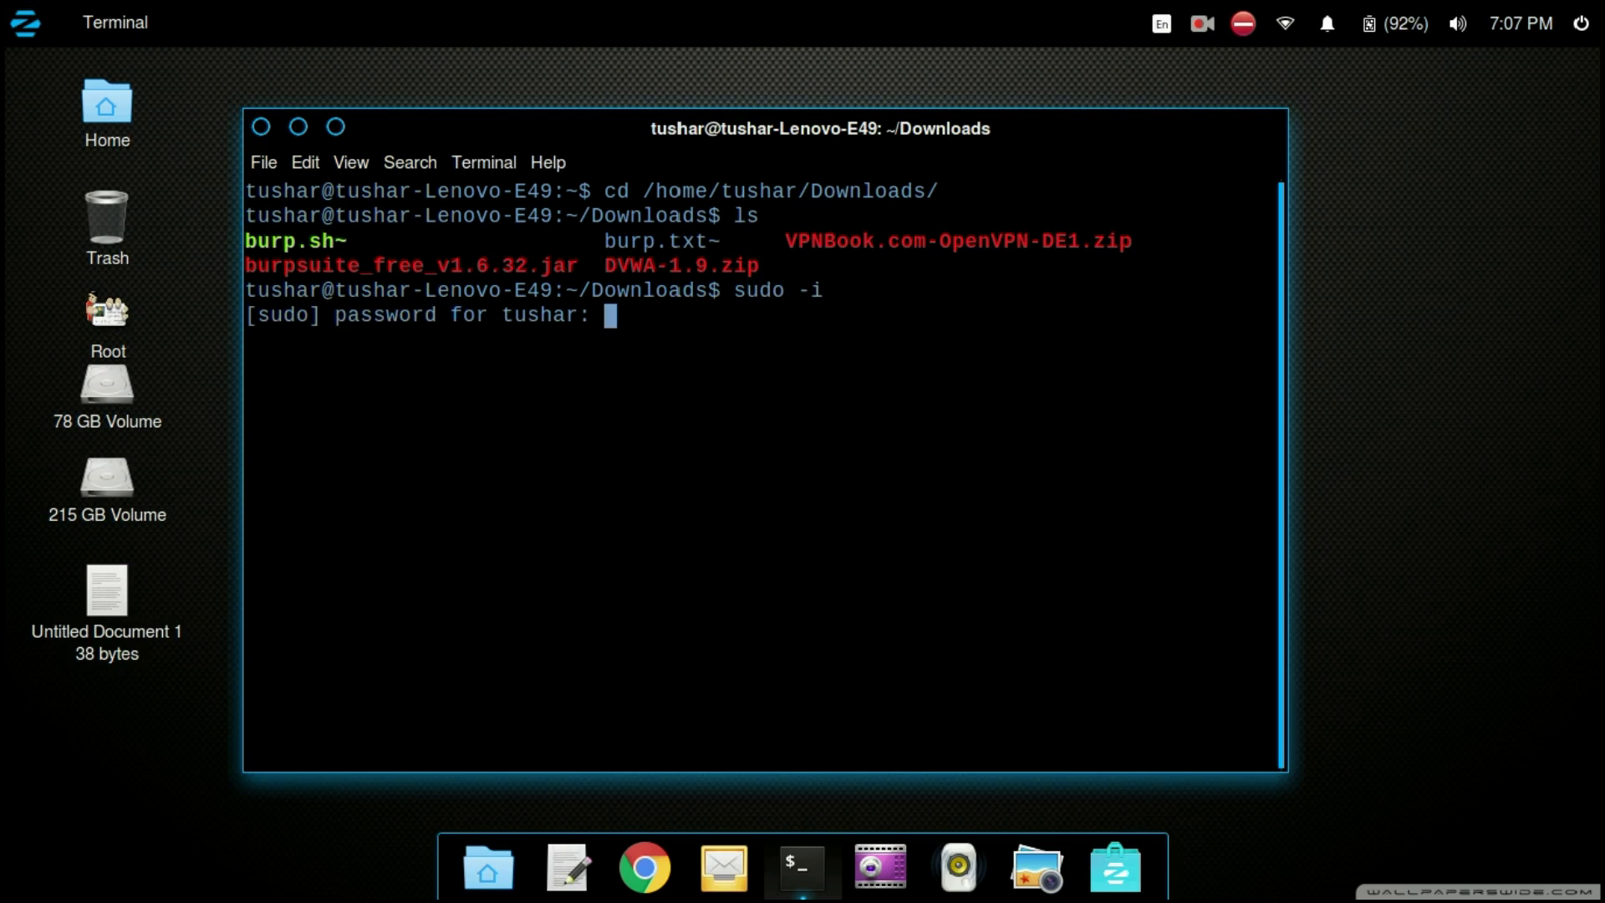
pyautogui.press('Return')
pyautogui.write('clear')
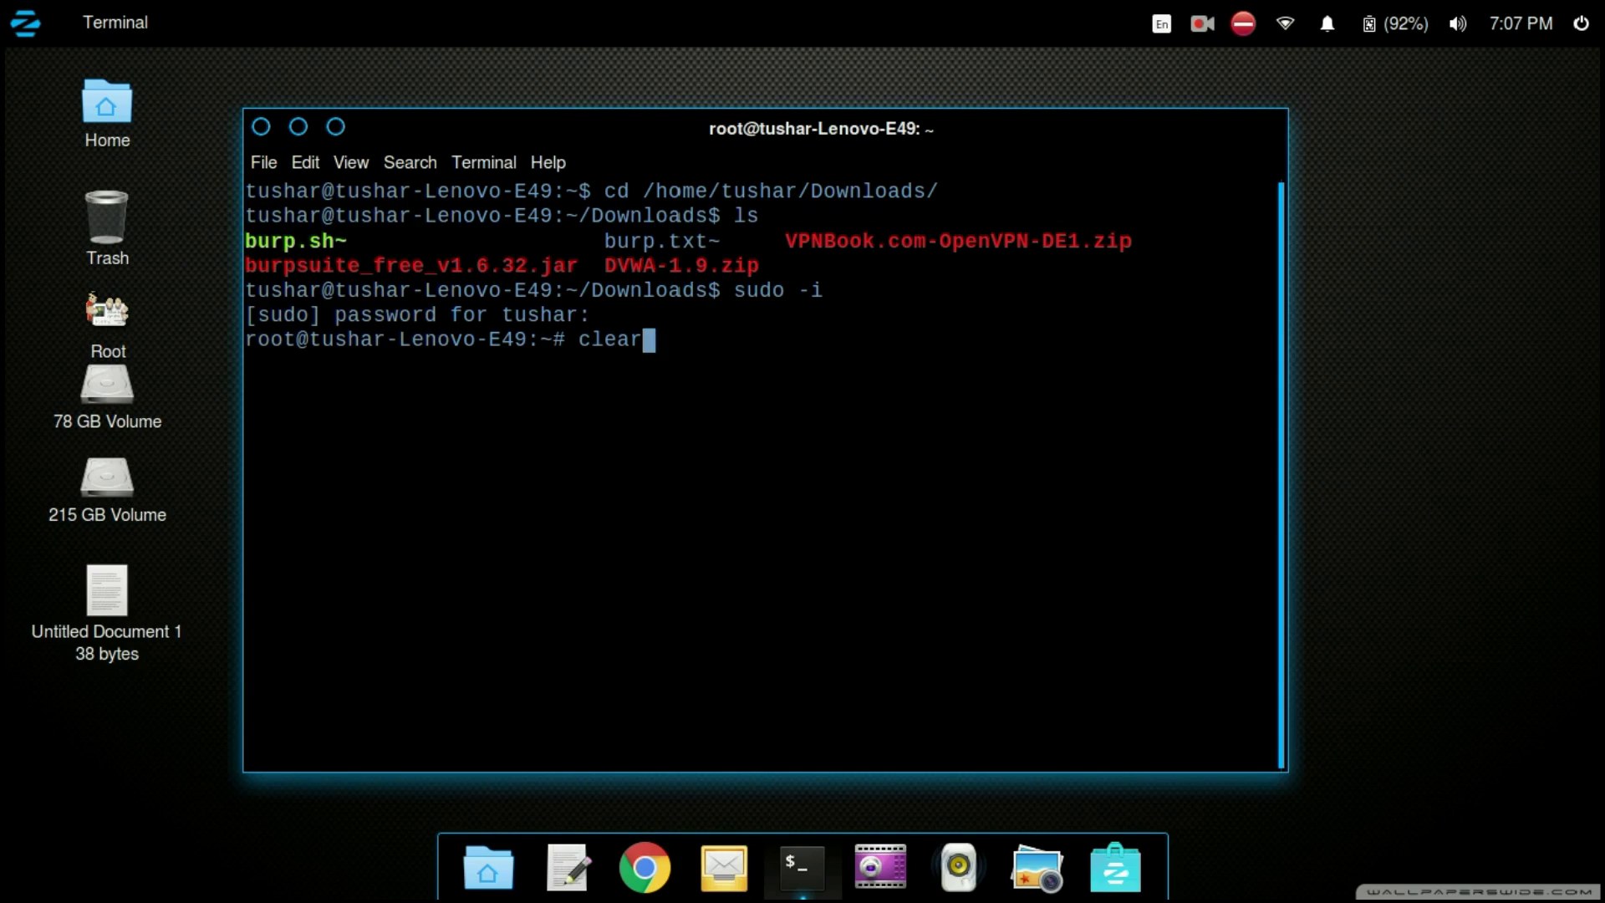
pyautogui.press('Return')
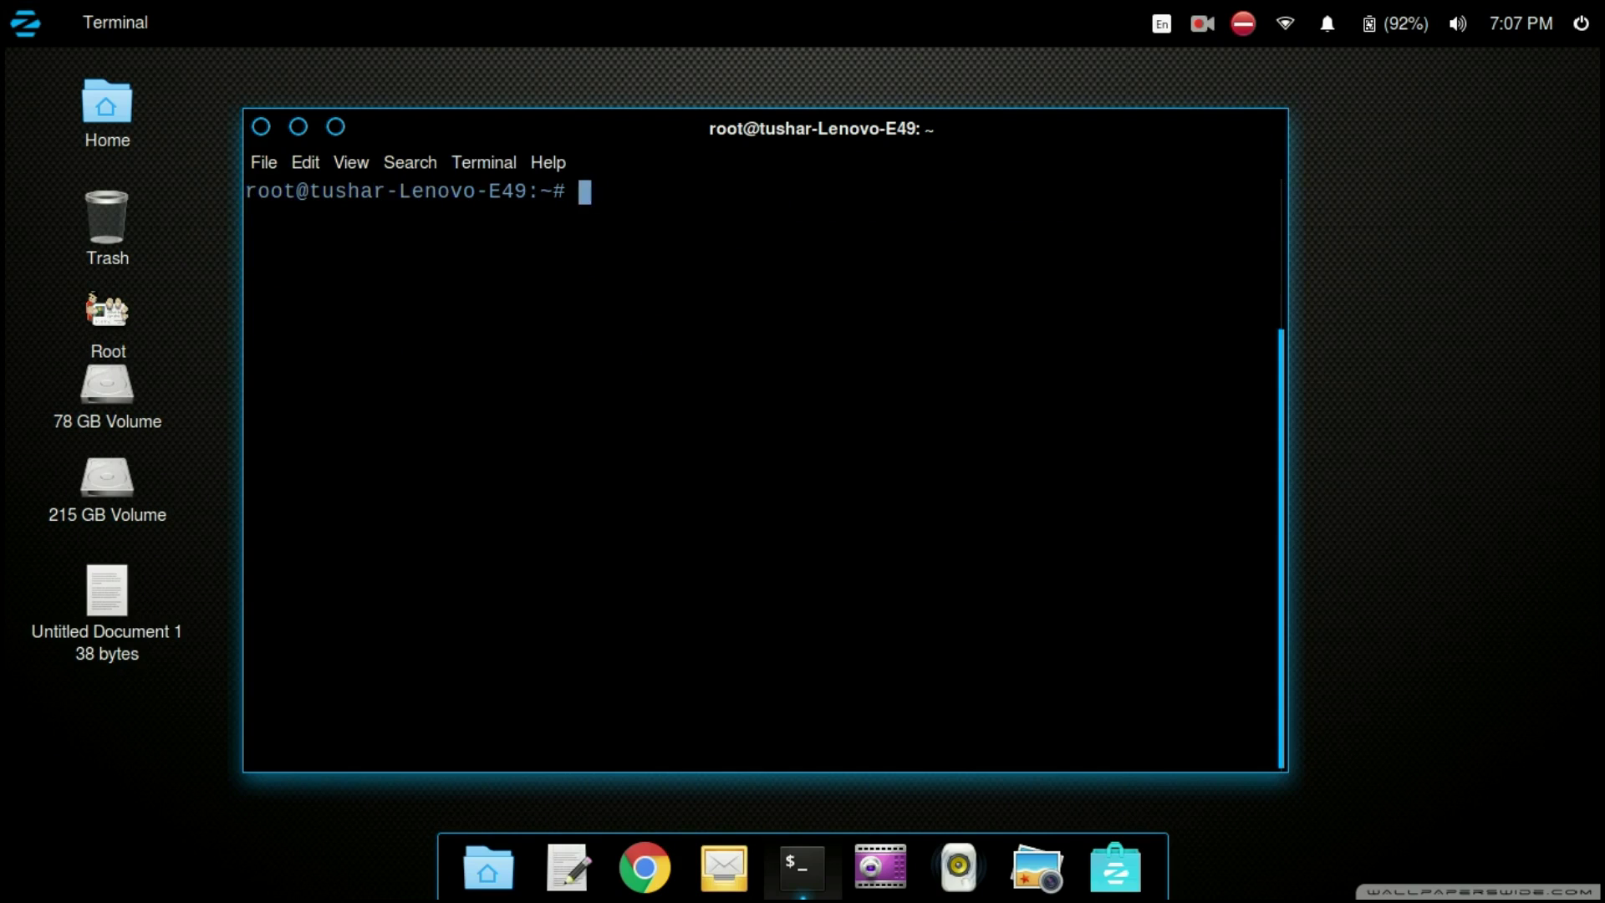
# Step: Change the root shell's working directory to the Downloads folder inside the user's home directory and list its files
pyautogui.write('cd /home/tu')
pyautogui.press('Tab')
pyautogui.write('Dow')
pyautogui.press('Tab')
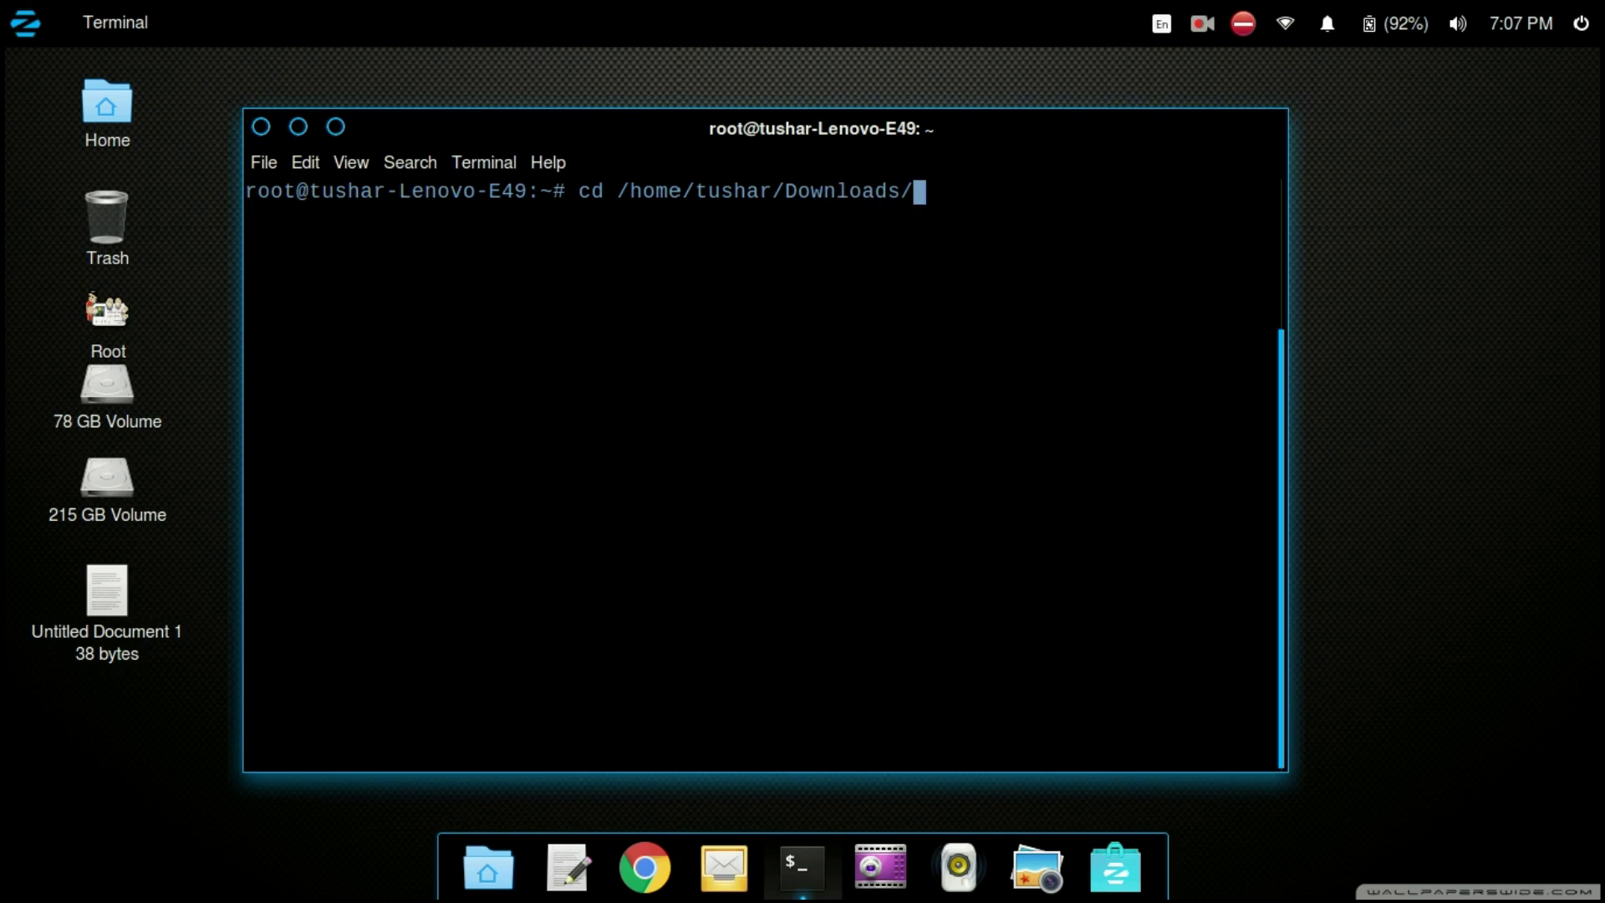
pyautogui.press('Return')
pyautogui.write('ls')
pyautogui.press('Return')
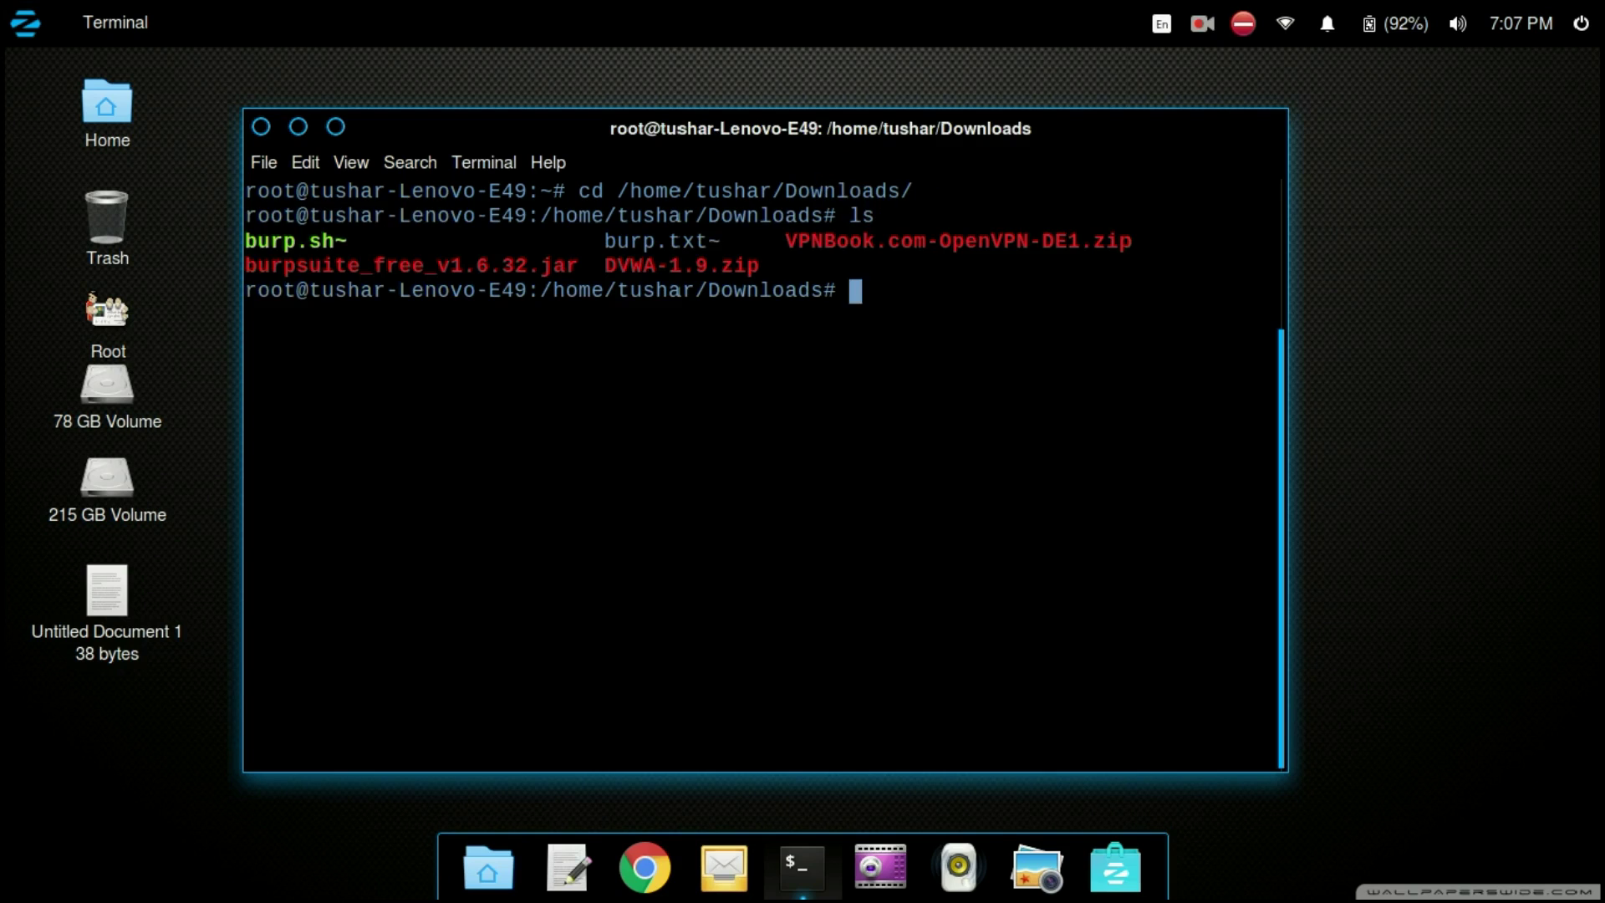
# Step: Show the contents of VPNBook.com-OpenVPN-DE1.zip with "unzip -v" and list the Downloads folder again
pyautogui.write('unzip -v Vp')
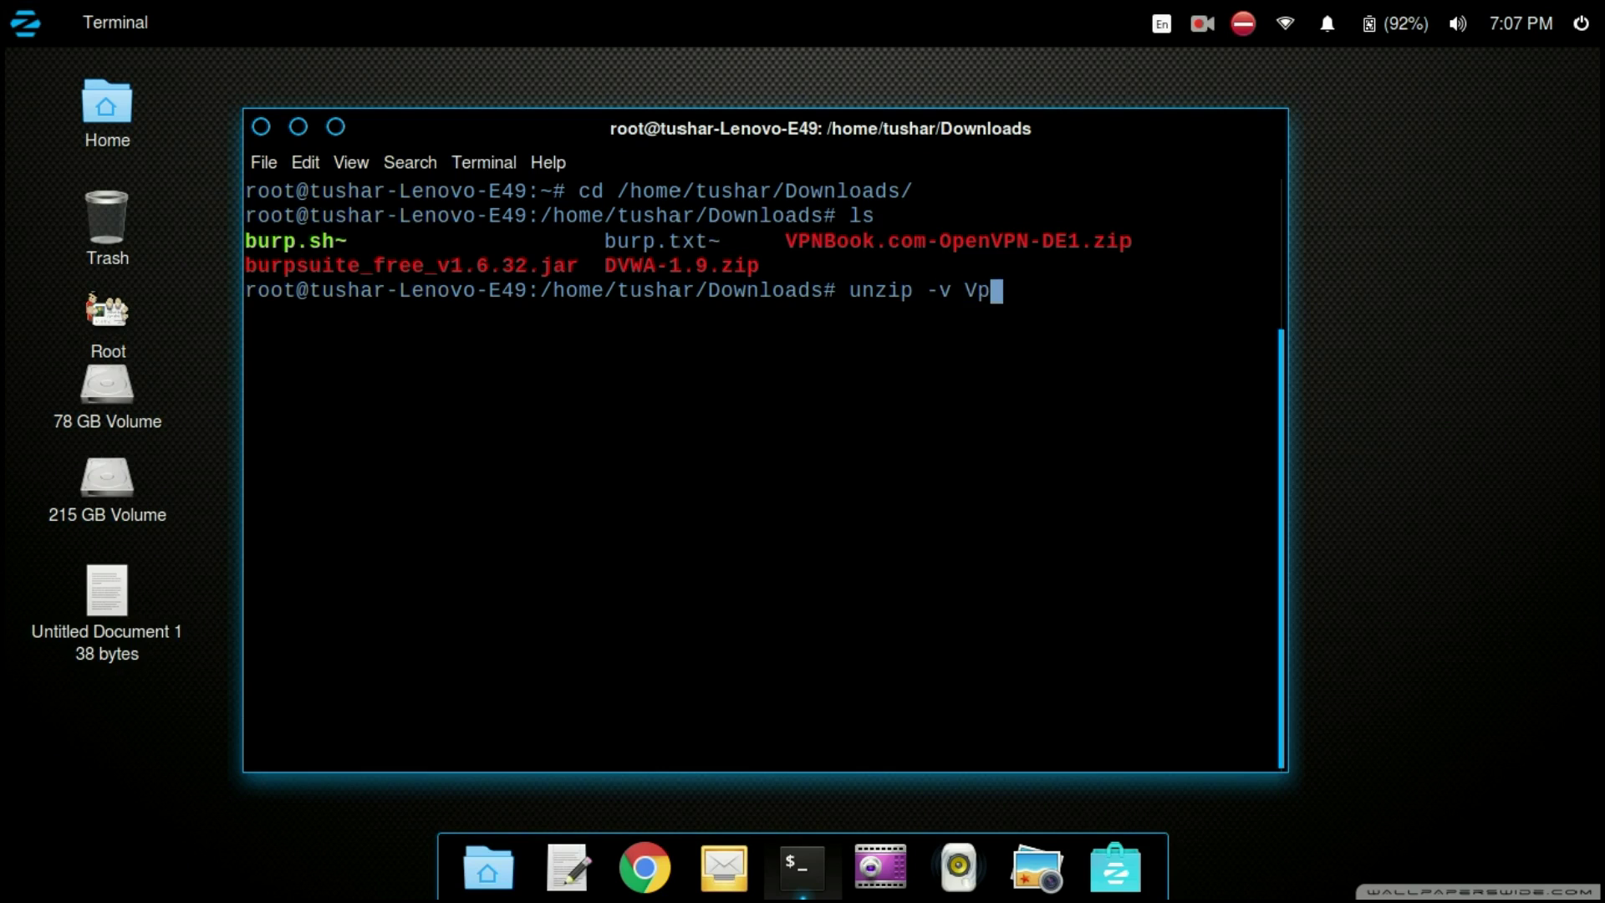
pyautogui.press('BackSpace')
pyautogui.write('P')
pyautogui.press('Tab')
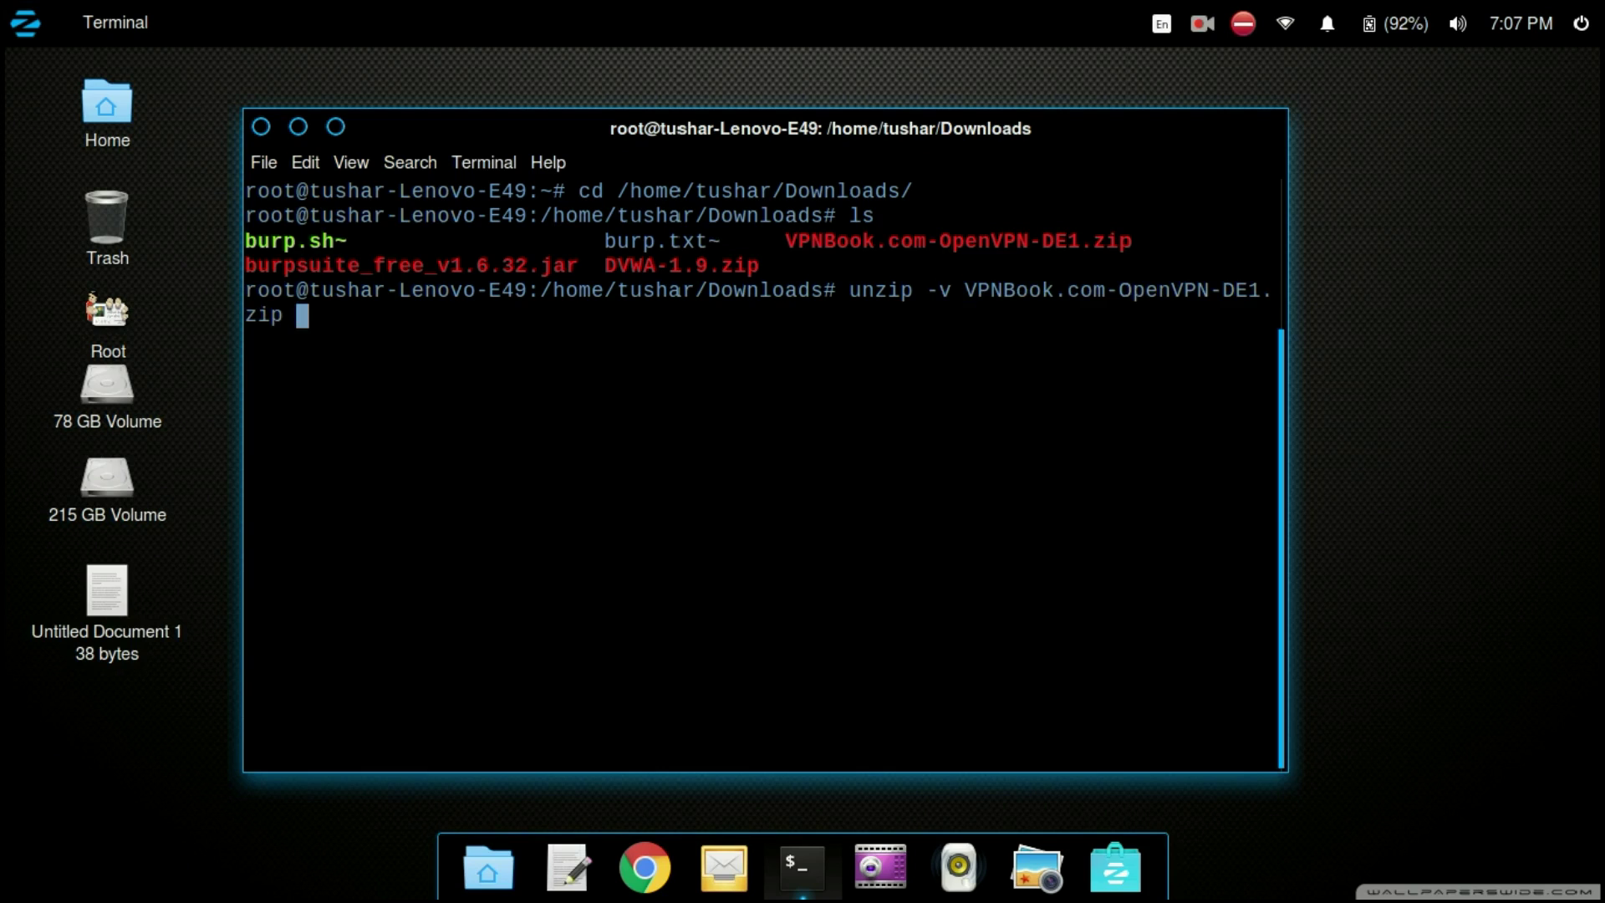
pyautogui.press('Return')
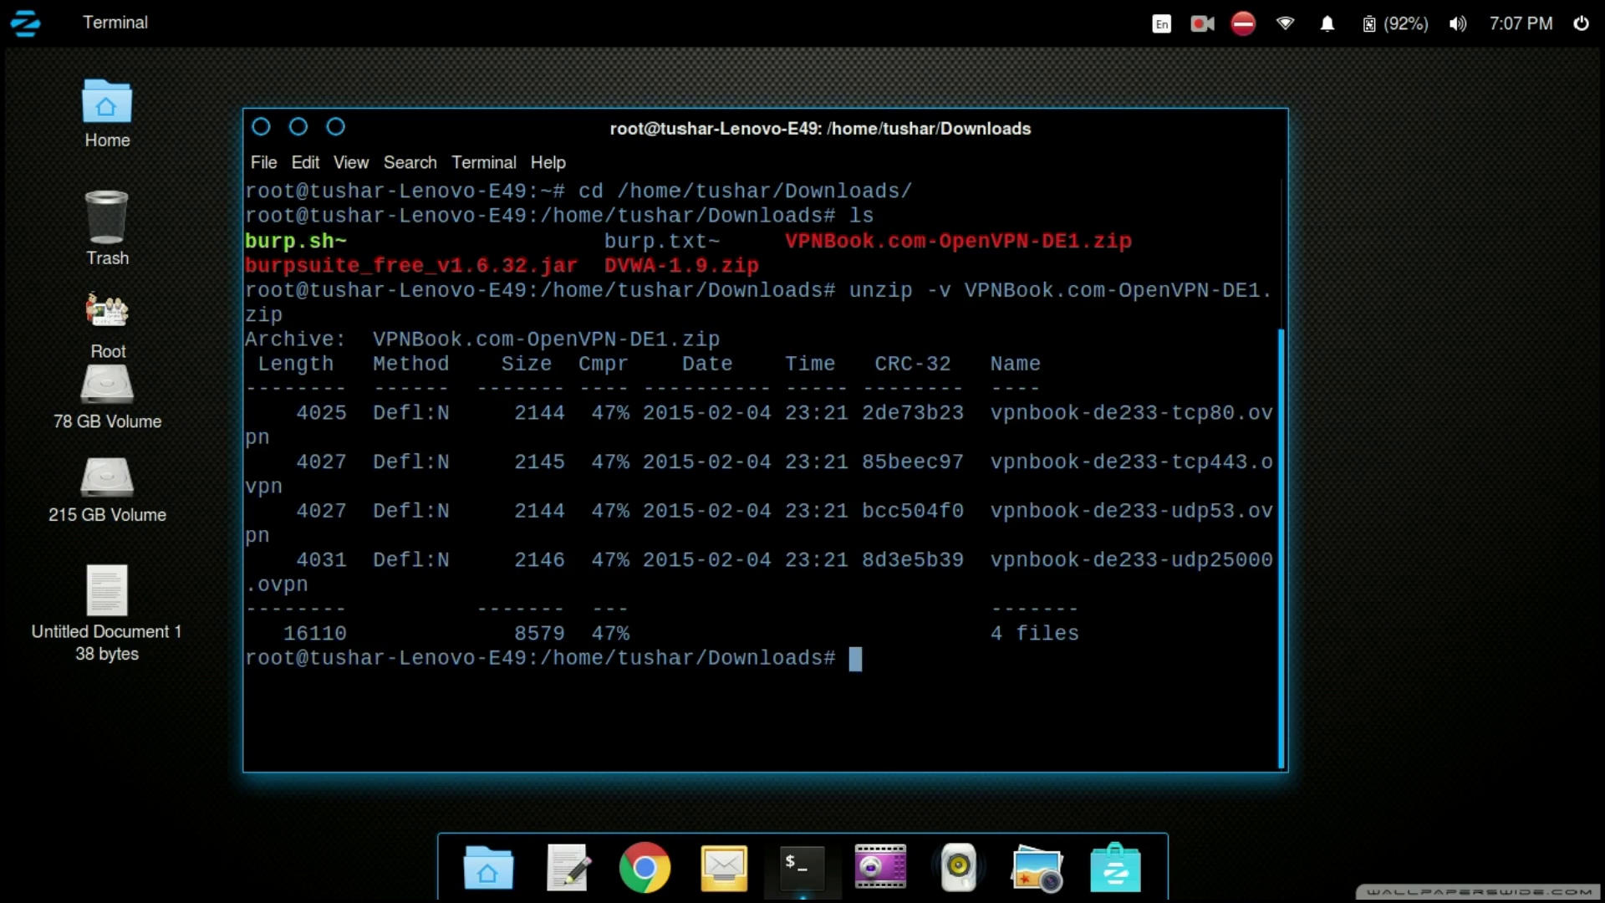
pyautogui.write('ls')
pyautogui.press('Return')
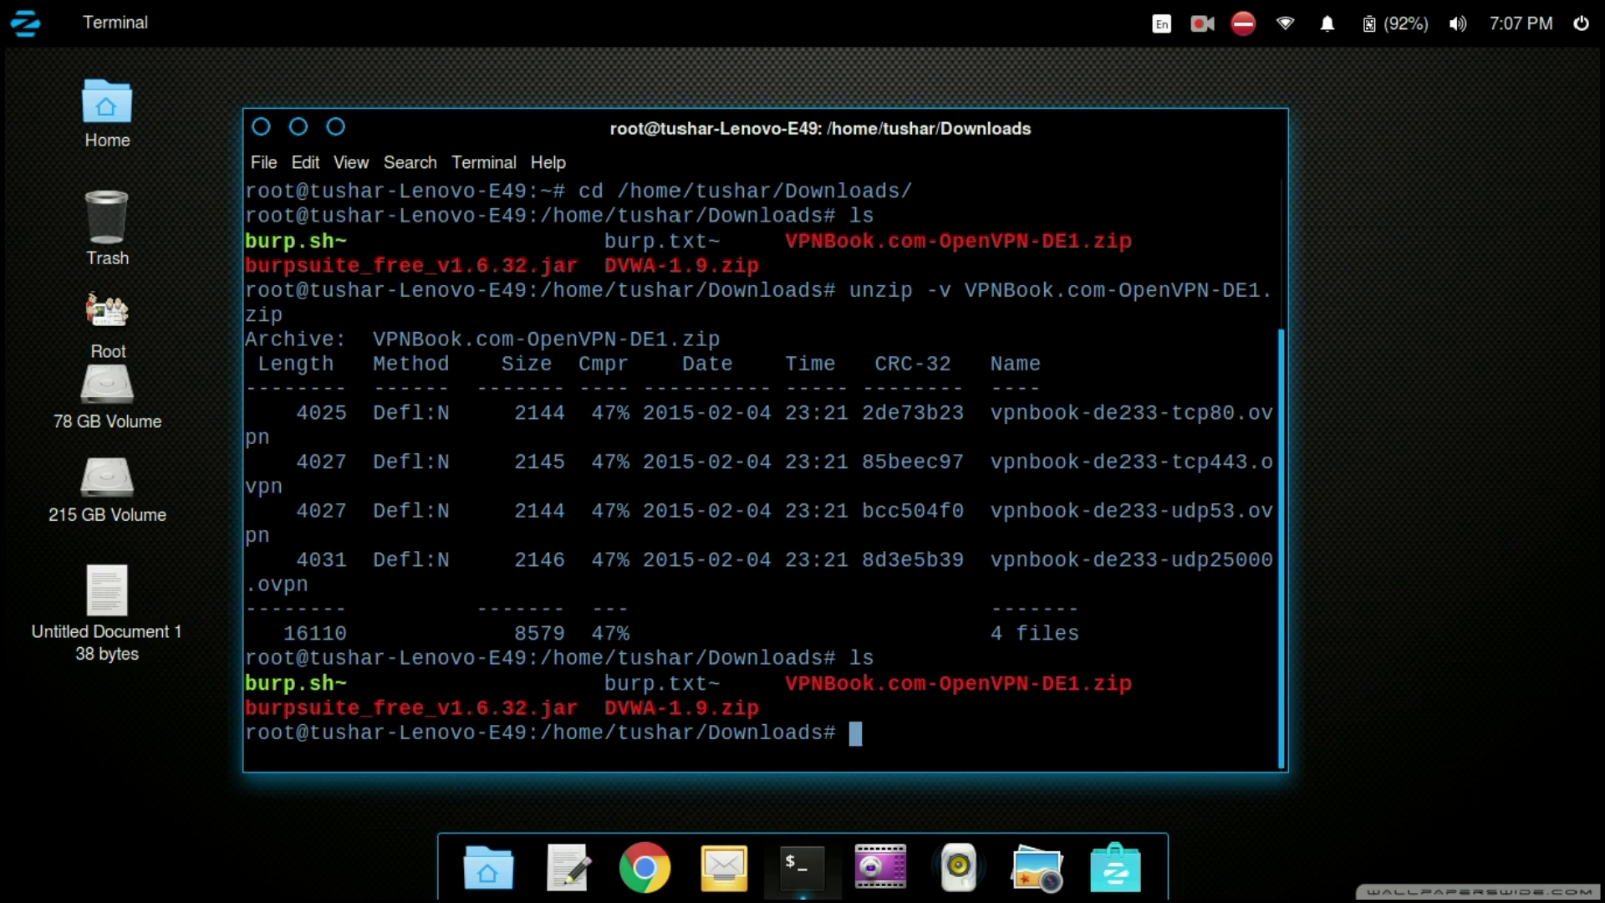
# Step: Extract VPNBook.com-OpenVPN-DE1.zip into the Downloads folder with "unzip"
pyautogui.write('ls')
pyautogui.press('Right')
pyautogui.press('BackSpace')
pyautogui.press('BackSpace')
pyautogui.write('unzo')
pyautogui.press('BackSpace')
pyautogui.write('ip Vp')
pyautogui.press('Tab')
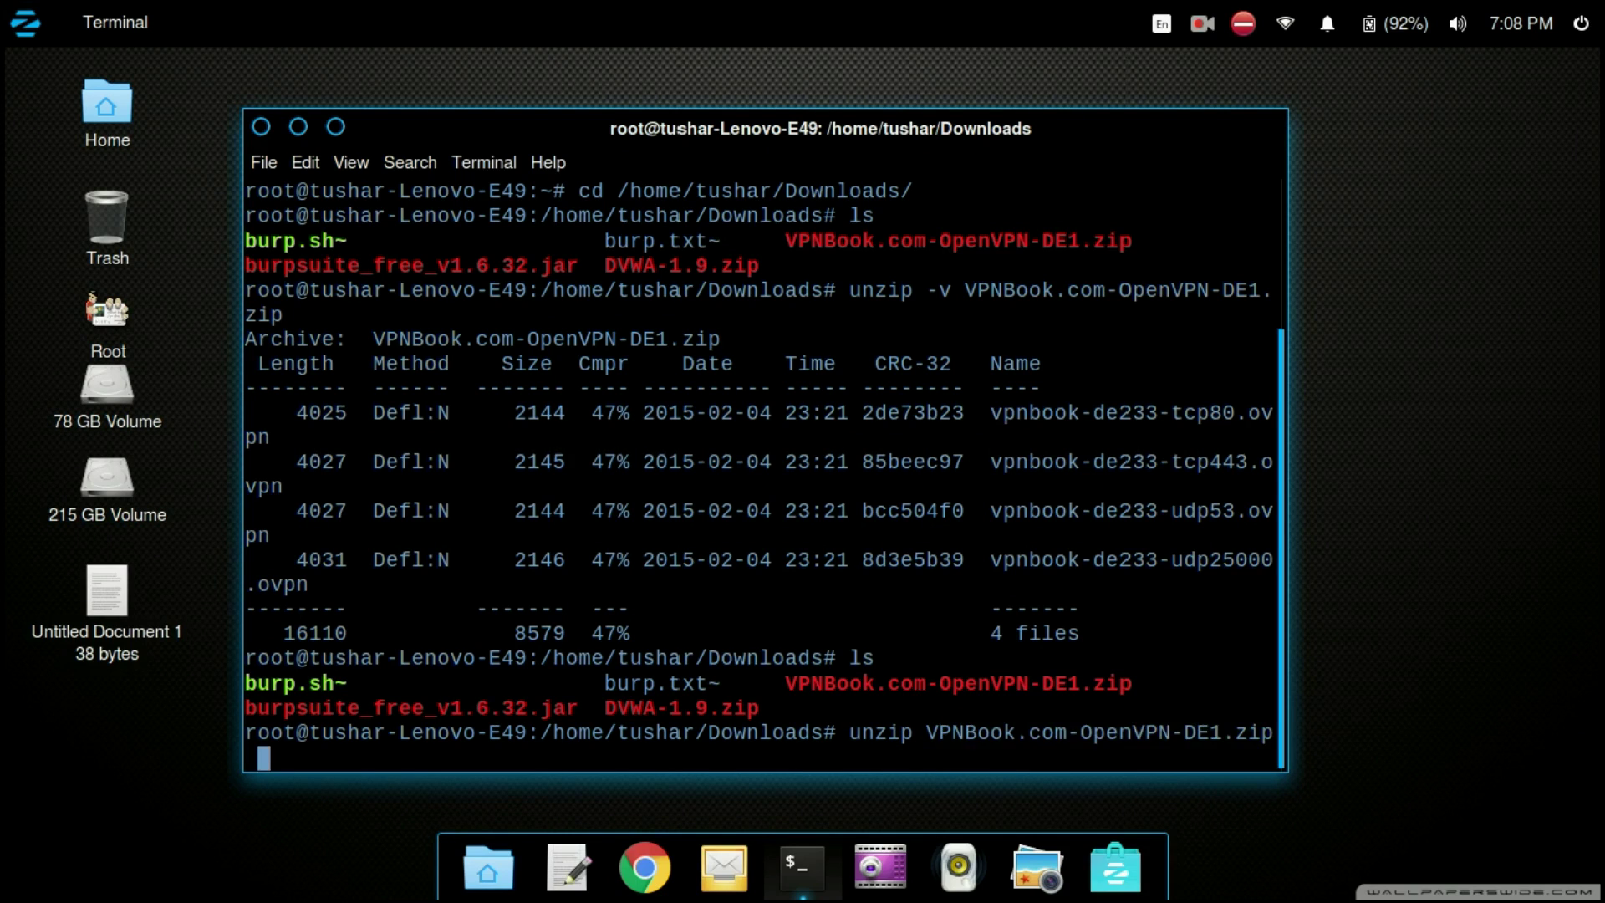
pyautogui.press('Return')
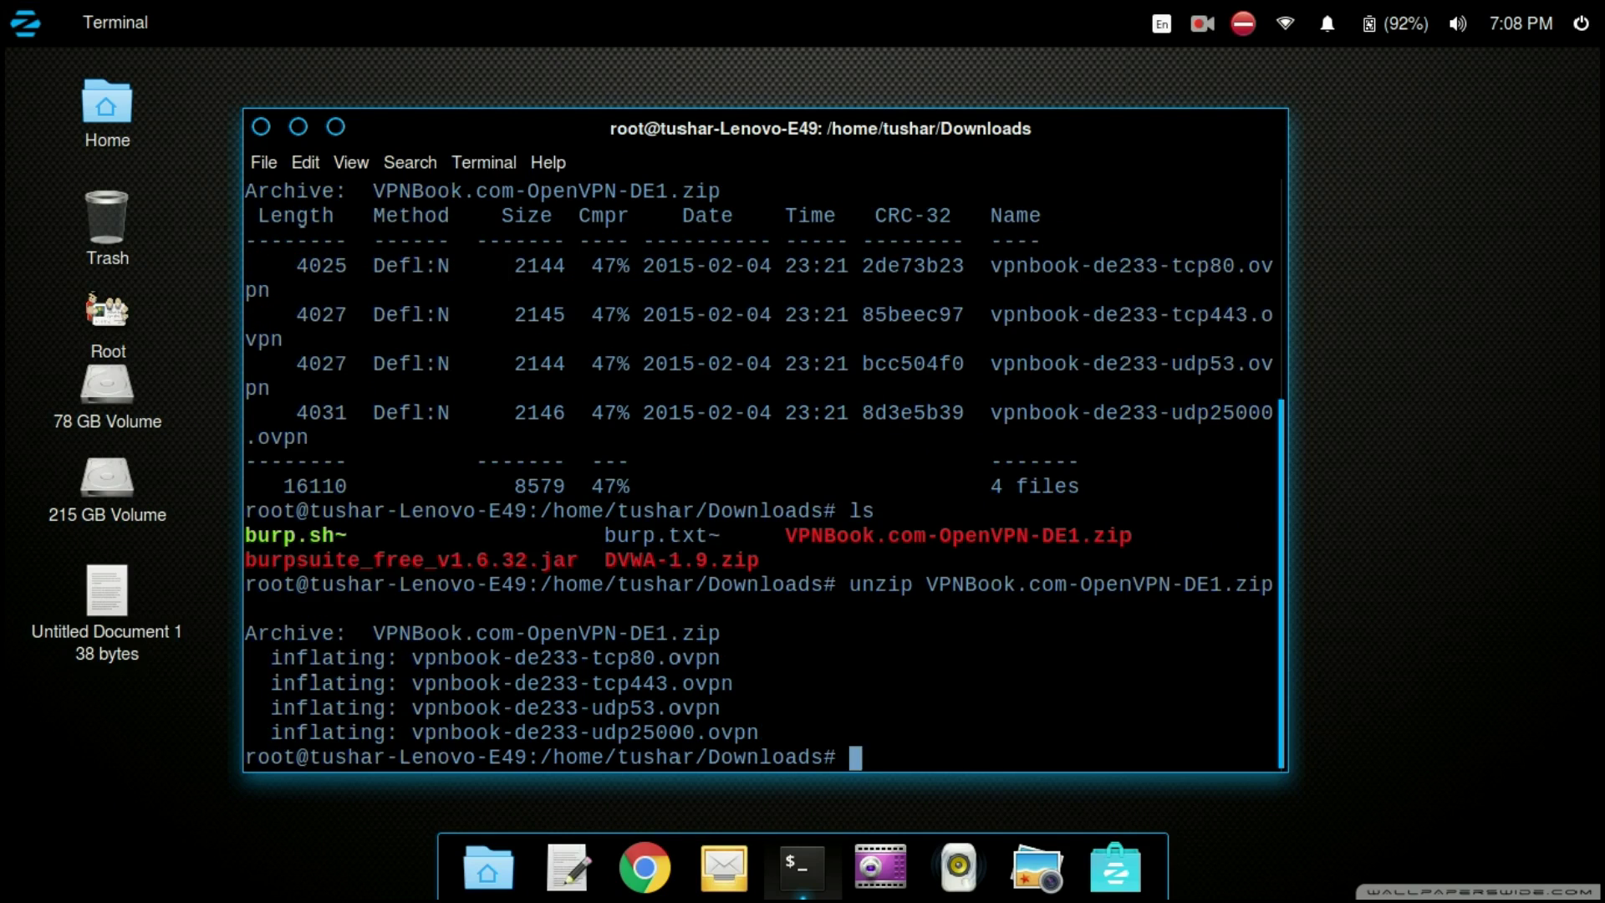
# Step: List the Downloads folder with "ls" and examine the extracted tcp443, tcp80, udp25000 and udp53 .ovpn profiles
pyautogui.write('ls')
pyautogui.press('Return')
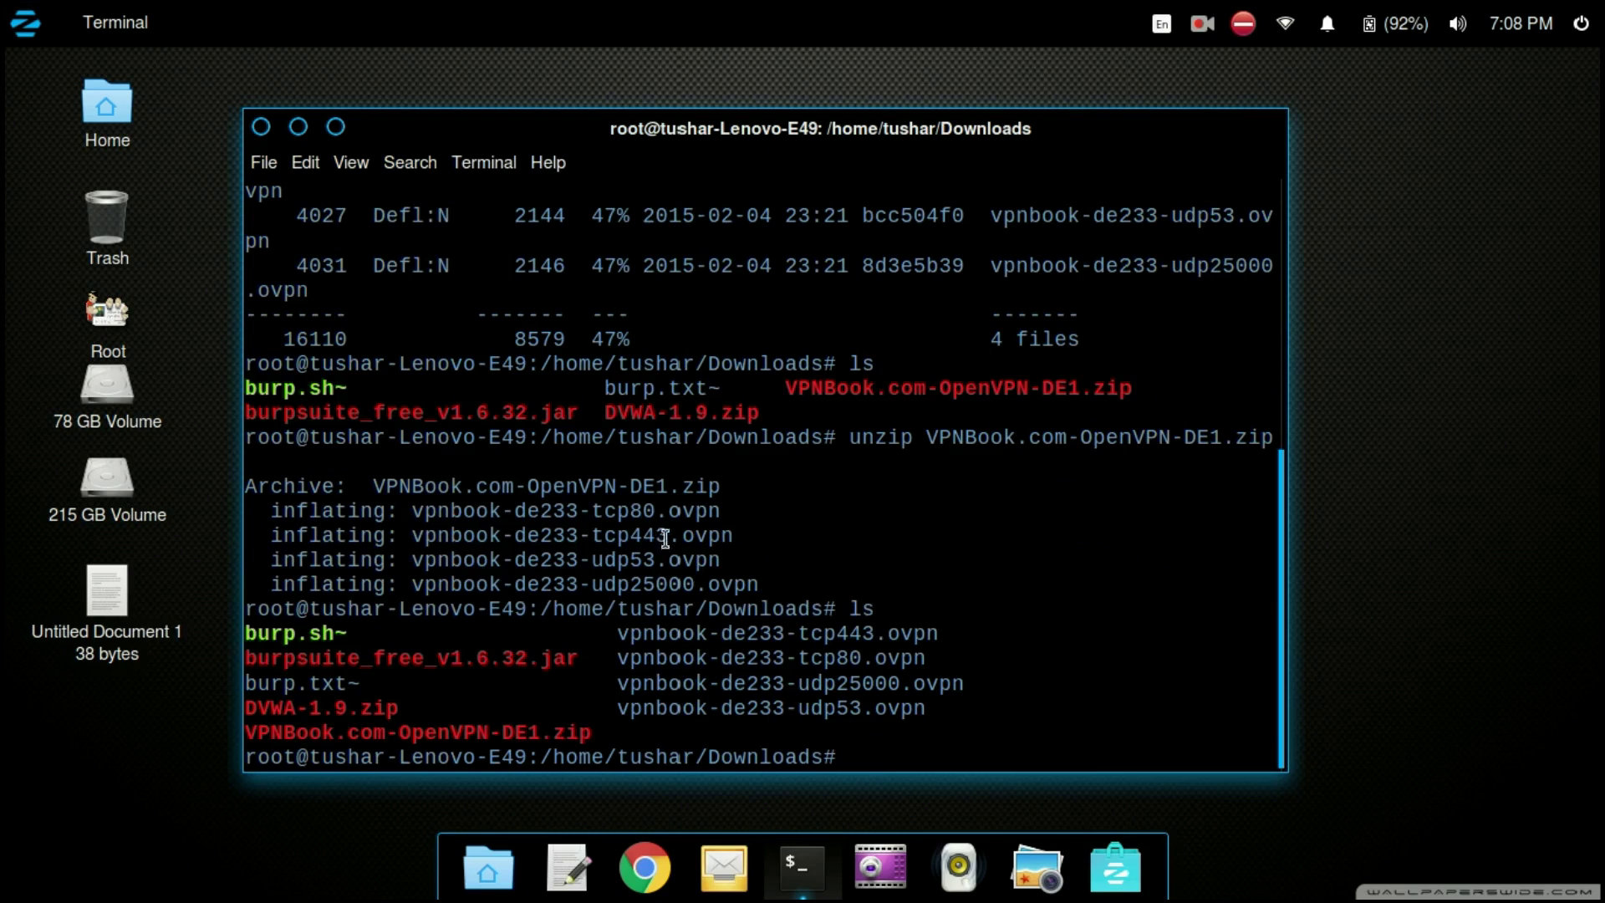
pyautogui.doubleClick(654, 639)
pyautogui.doubleClick(660, 658)
pyautogui.doubleClick(683, 683)
pyautogui.doubleClick(691, 709)
pyautogui.click(967, 719)
# Step: Start OpenVPN with the vpnbook-de233-tcp80.ovpn profile
pyautogui.write('openvpn ')
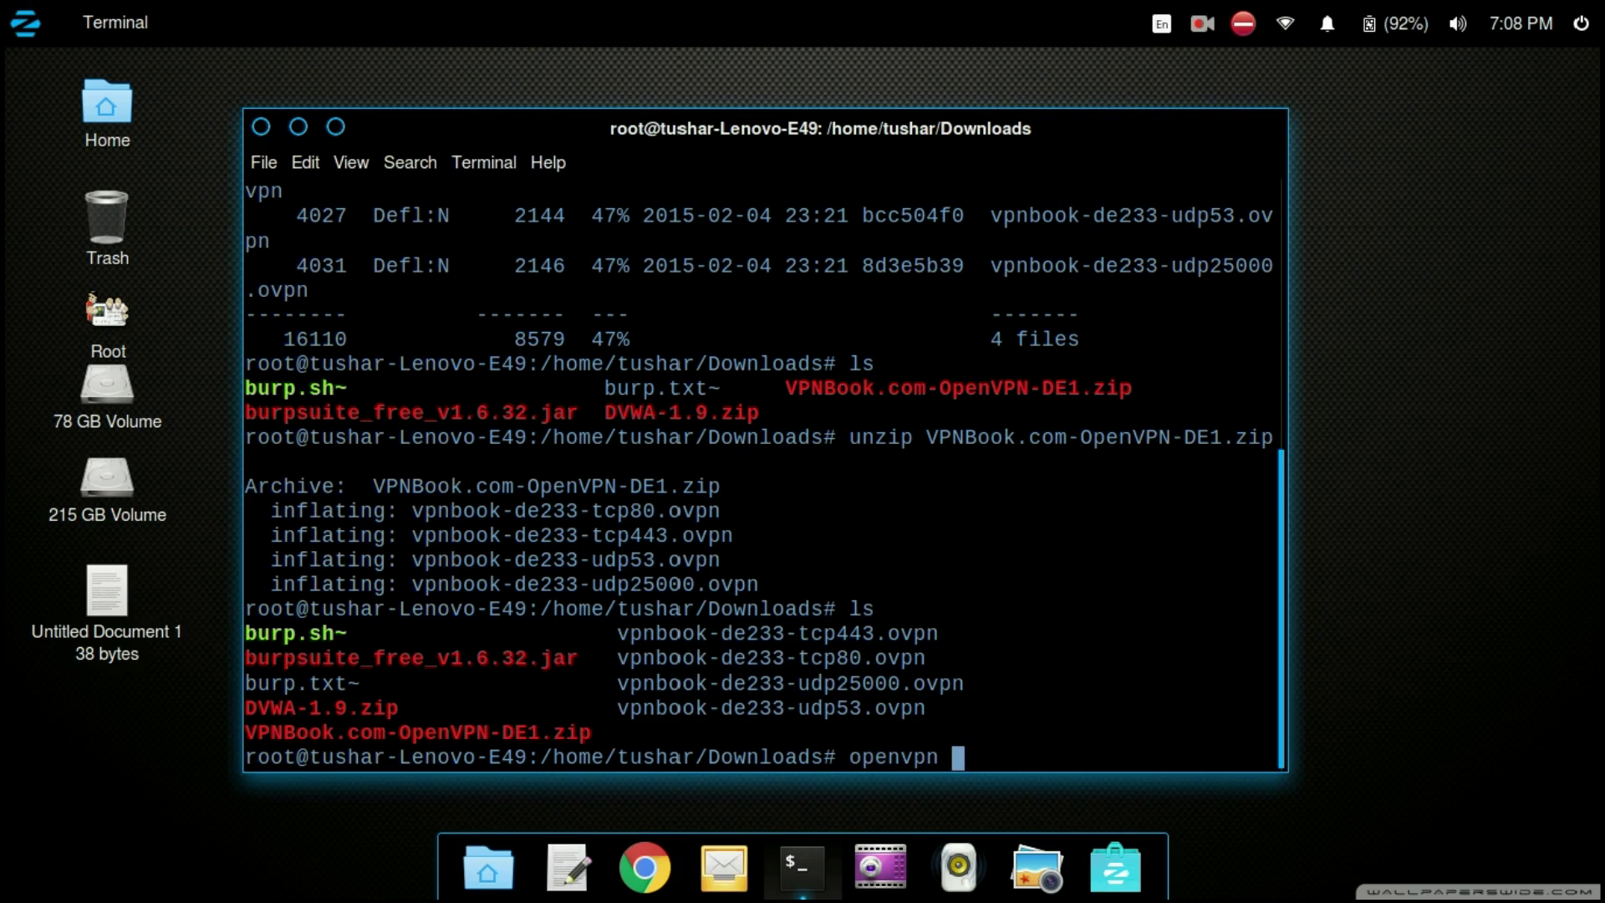
pyautogui.write('vpn')
pyautogui.press('Tab')
pyautogui.write('tcp8')
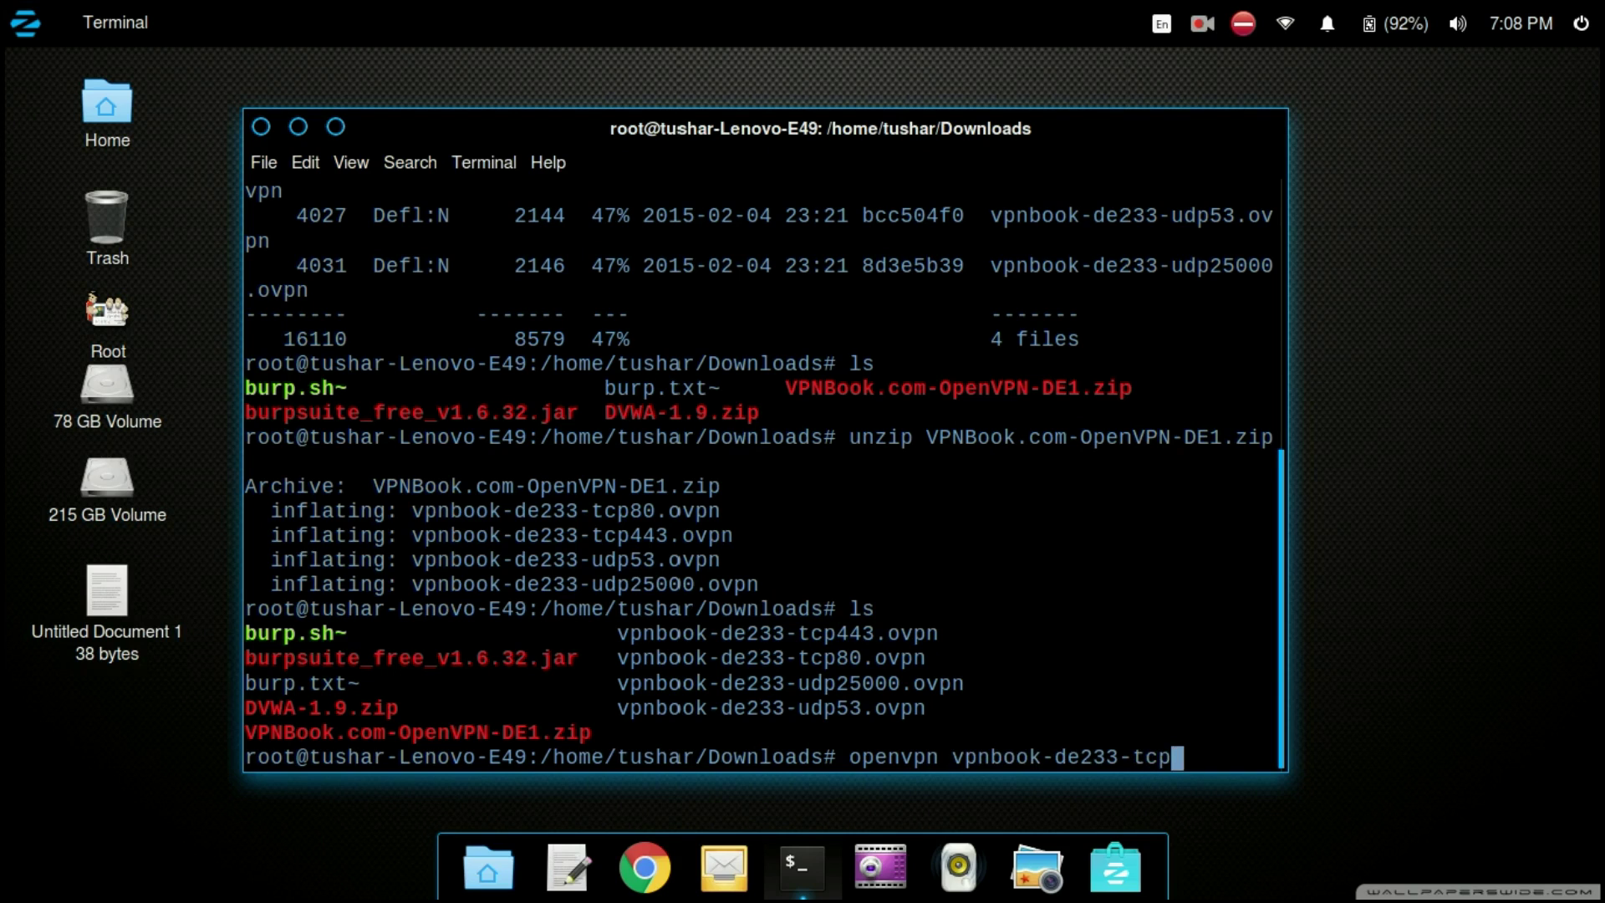
pyautogui.press('Tab')
pyautogui.press('Return')
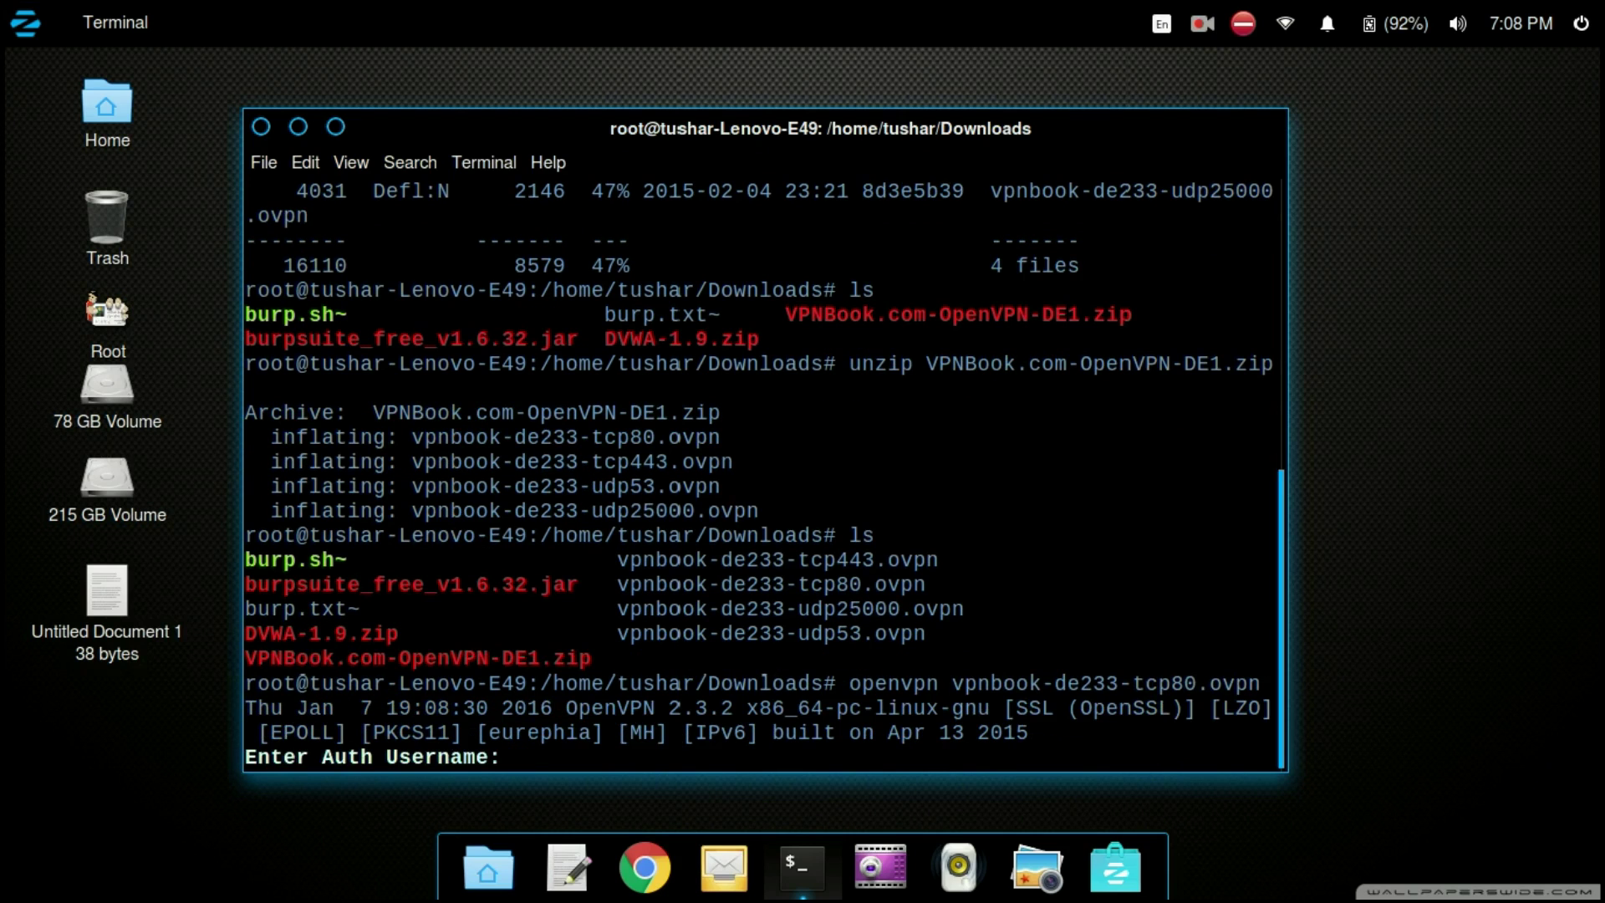
# Step: Copy the VPN username from Untitled Document 1 on the desktop and paste it at the Auth Username prompt
pyautogui.doubleClick(94, 643)
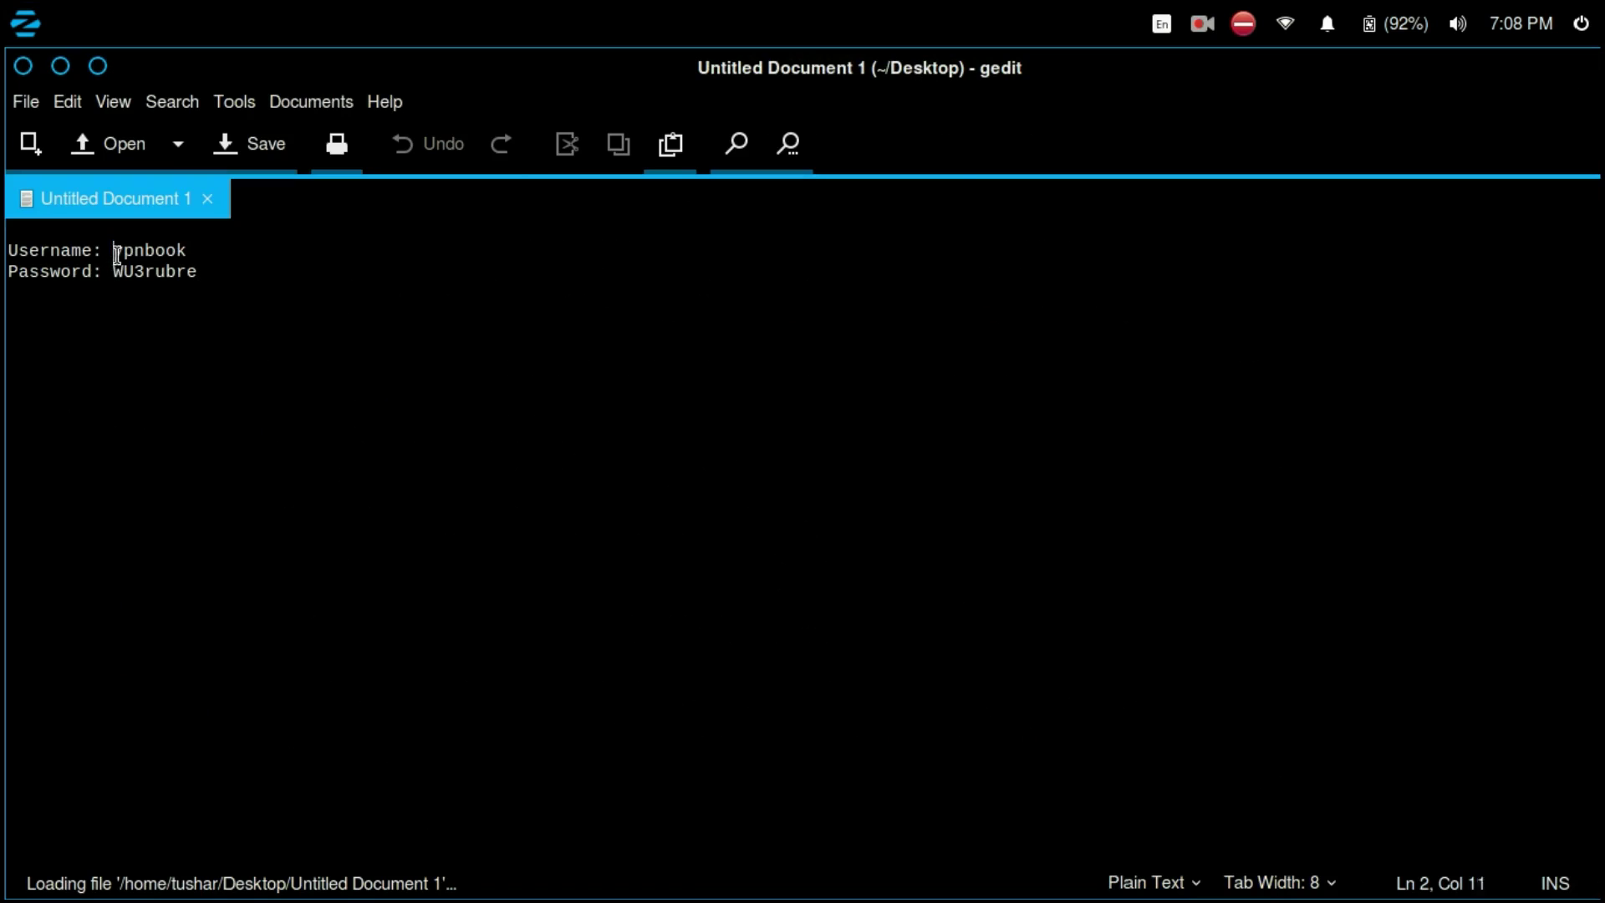
pyautogui.moveTo(116, 250); pyautogui.dragTo(185, 255)
pyautogui.rightClick(178, 255)
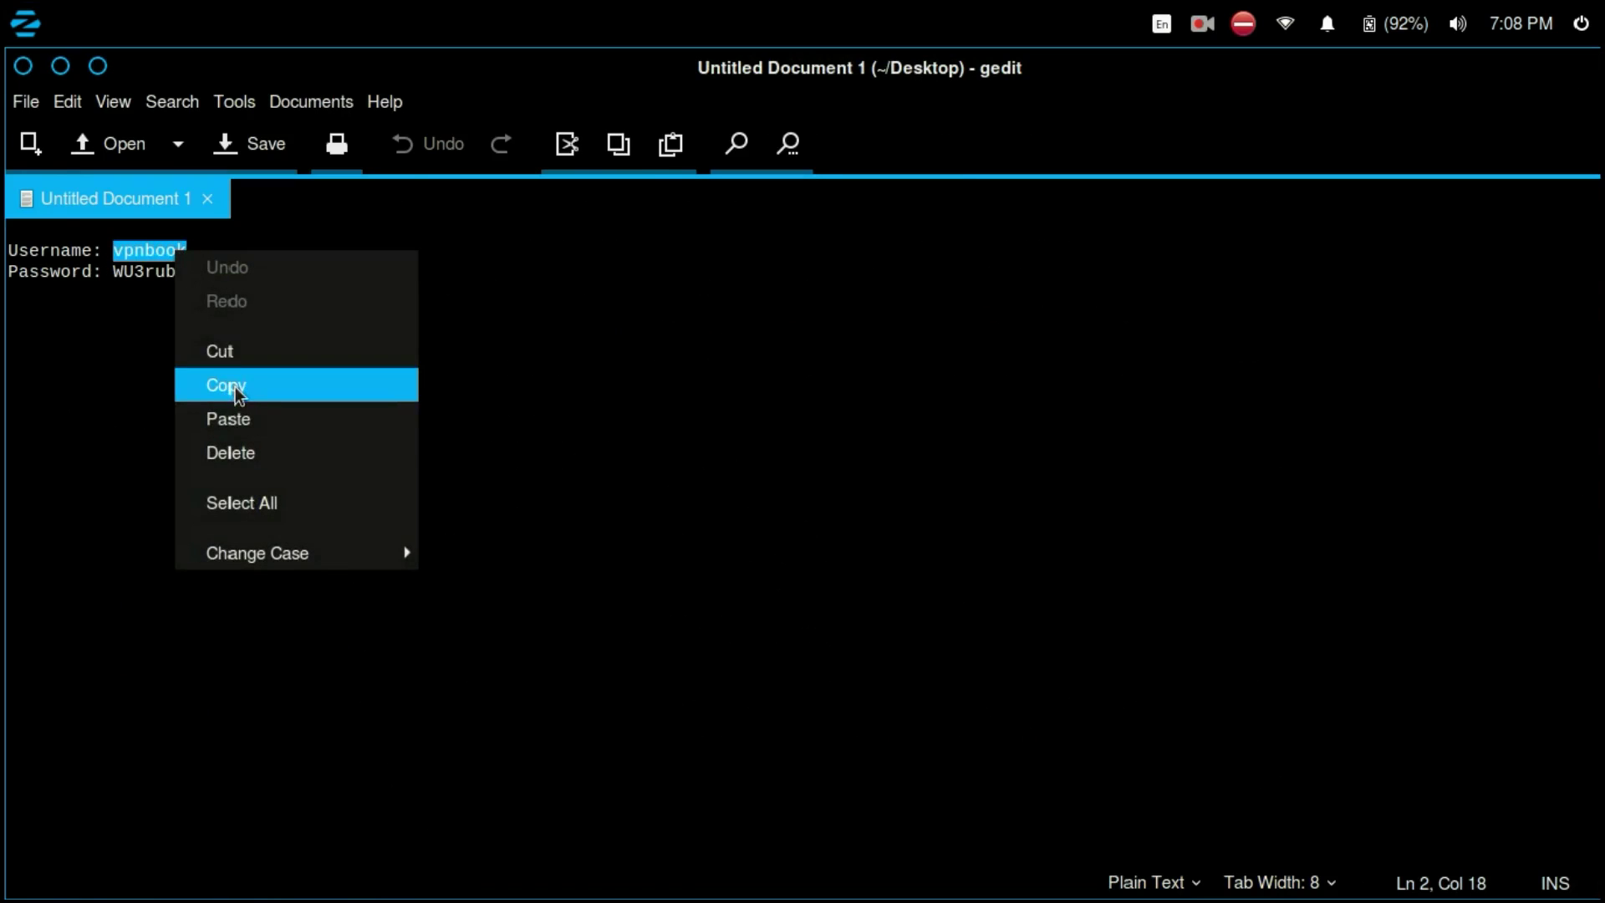
pyautogui.click(234, 385)
pyautogui.click(60, 67)
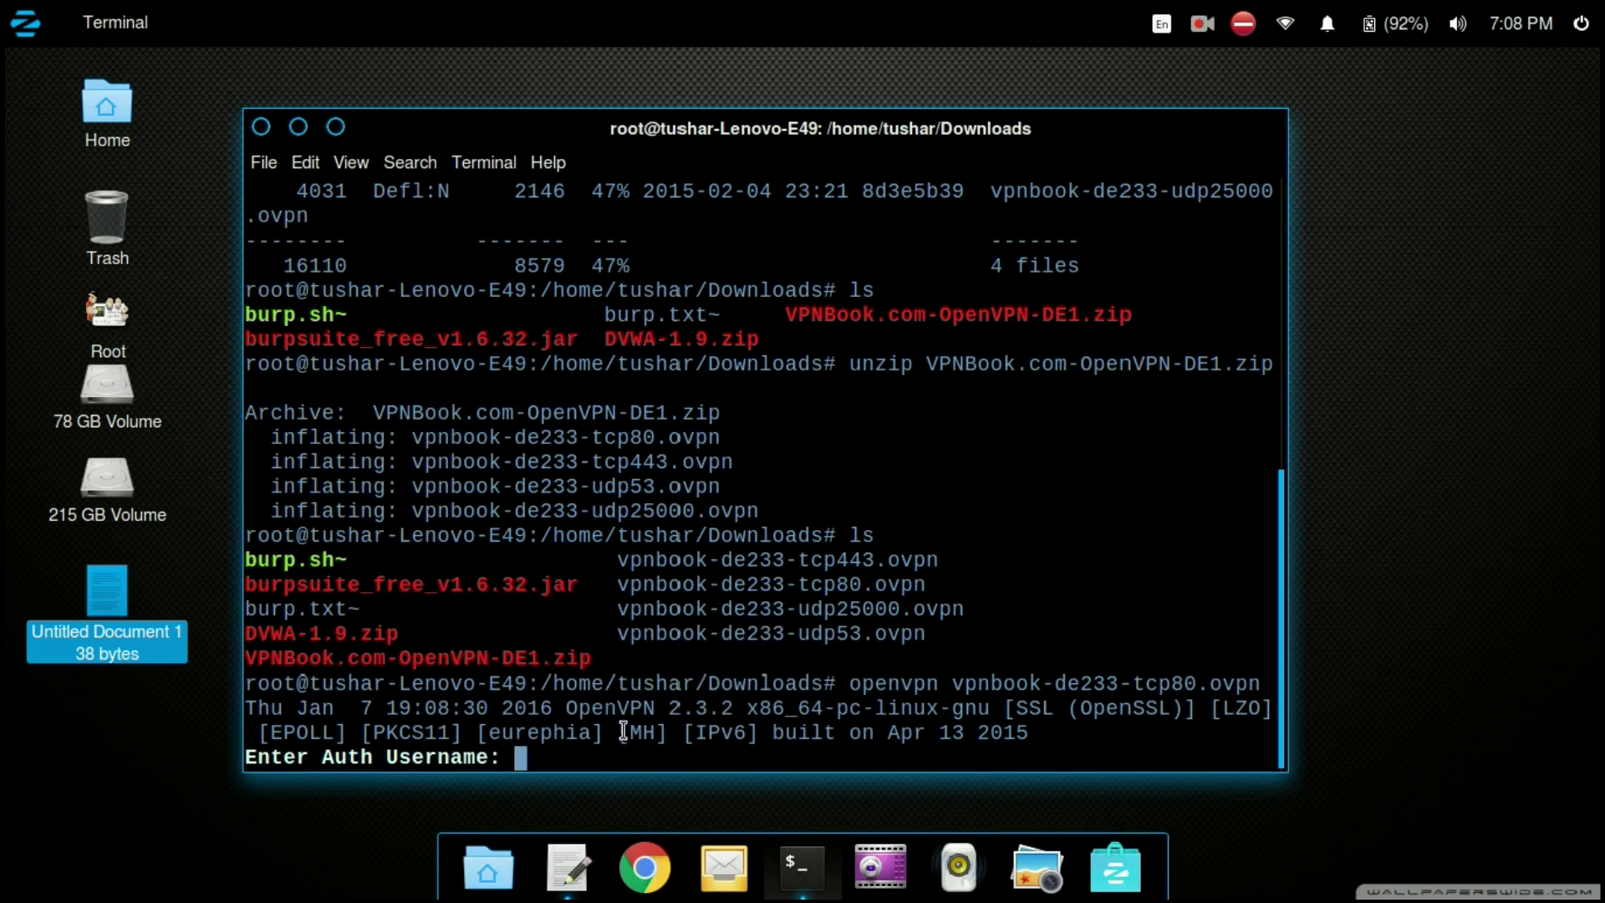
pyautogui.rightClick(548, 757)
pyautogui.click(621, 592)
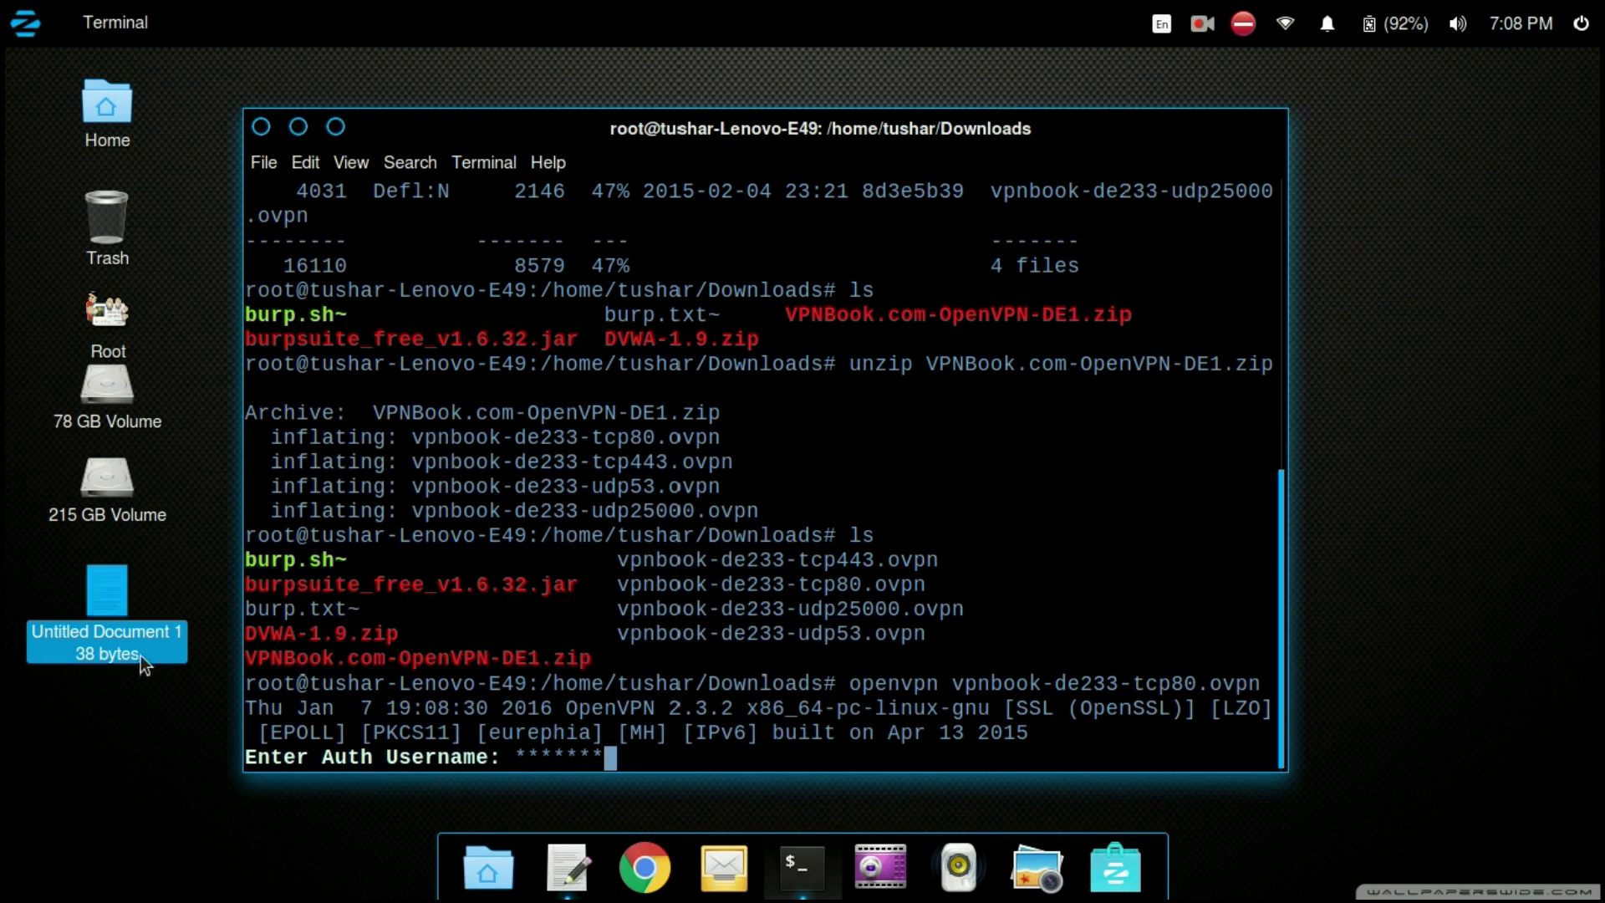
# Step: Copy the VPN password from the text document, submit the username, and enter the password at the Auth Password prompt
pyautogui.click(569, 869)
pyautogui.moveTo(113, 274); pyautogui.dragTo(194, 272)
pyautogui.rightClick(182, 277)
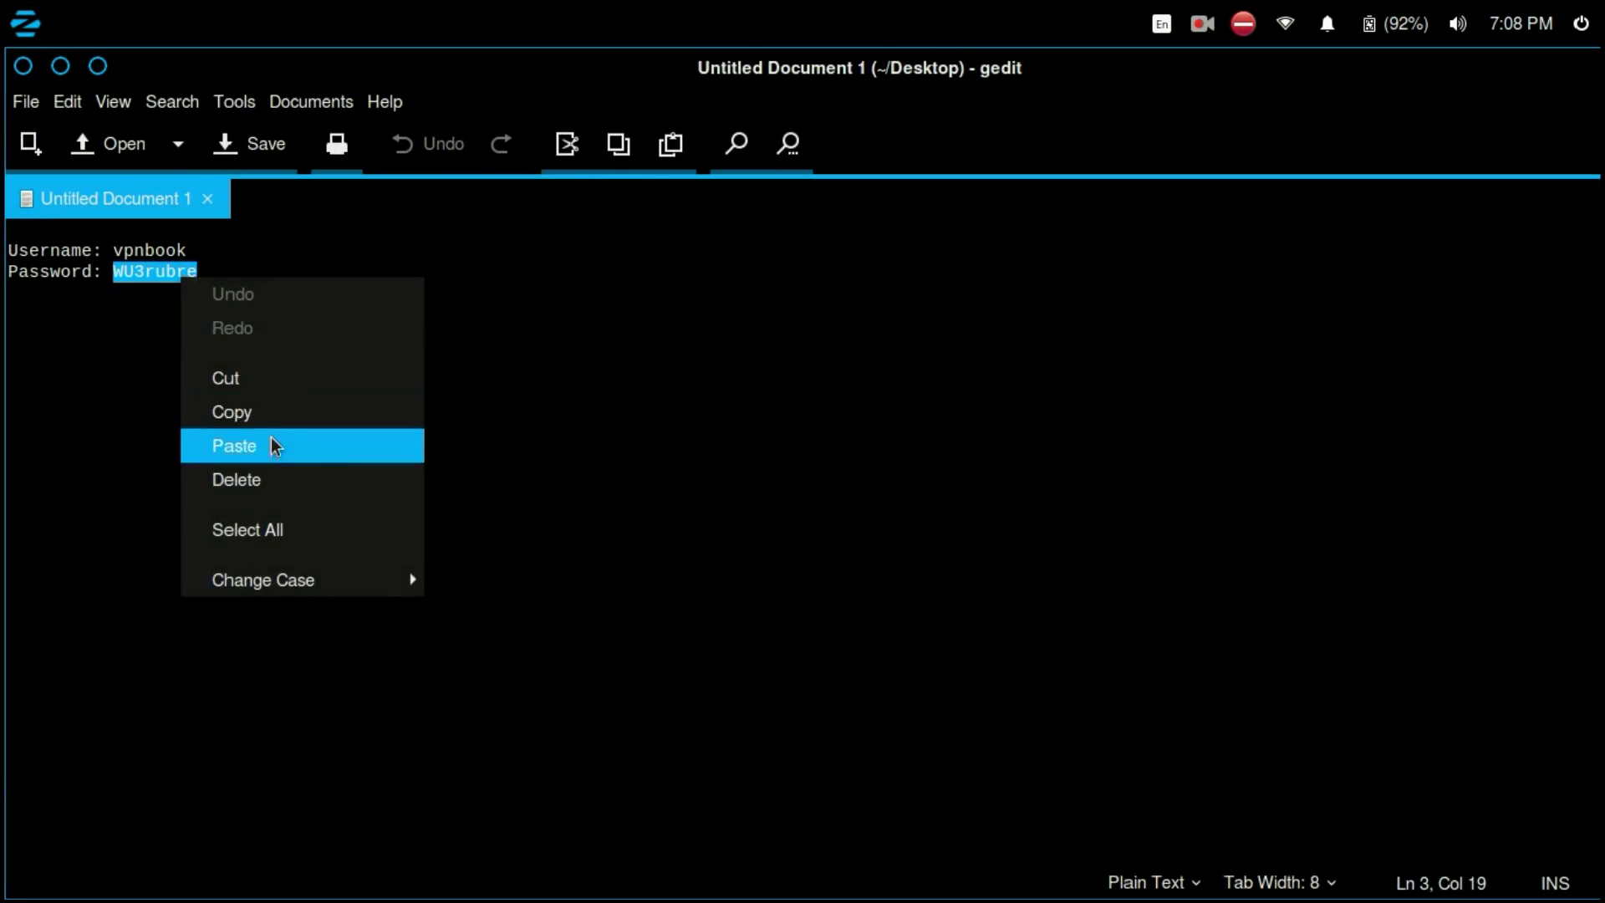
pyautogui.click(266, 413)
pyautogui.click(60, 65)
pyautogui.press('Return')
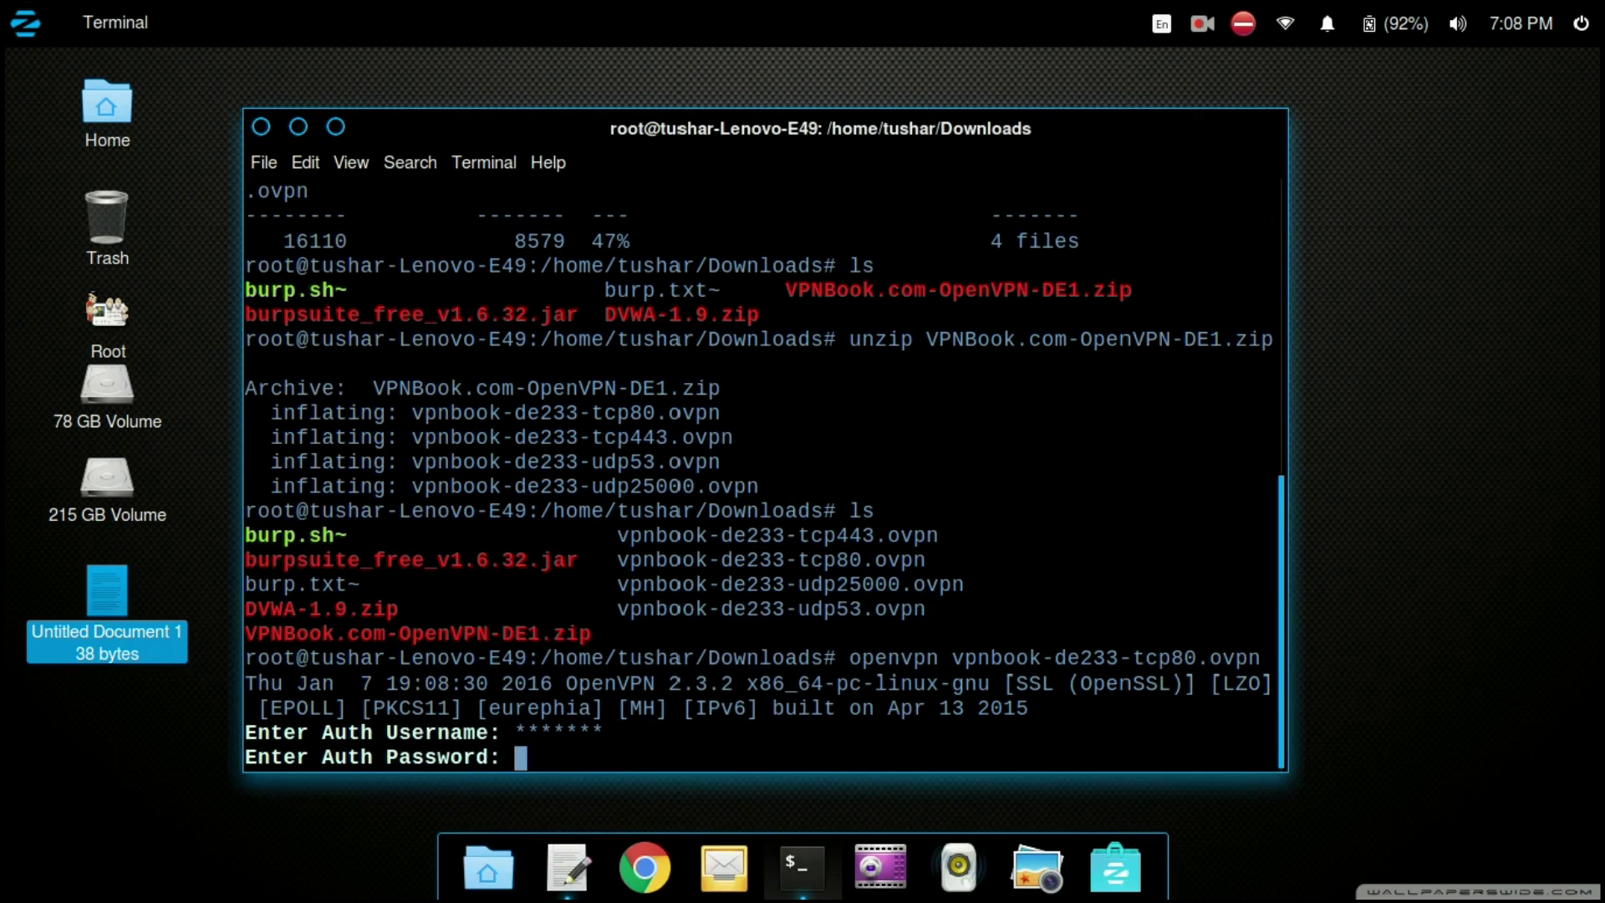
pyautogui.rightClick(550, 760)
pyautogui.click(611, 607)
pyautogui.press('Return')
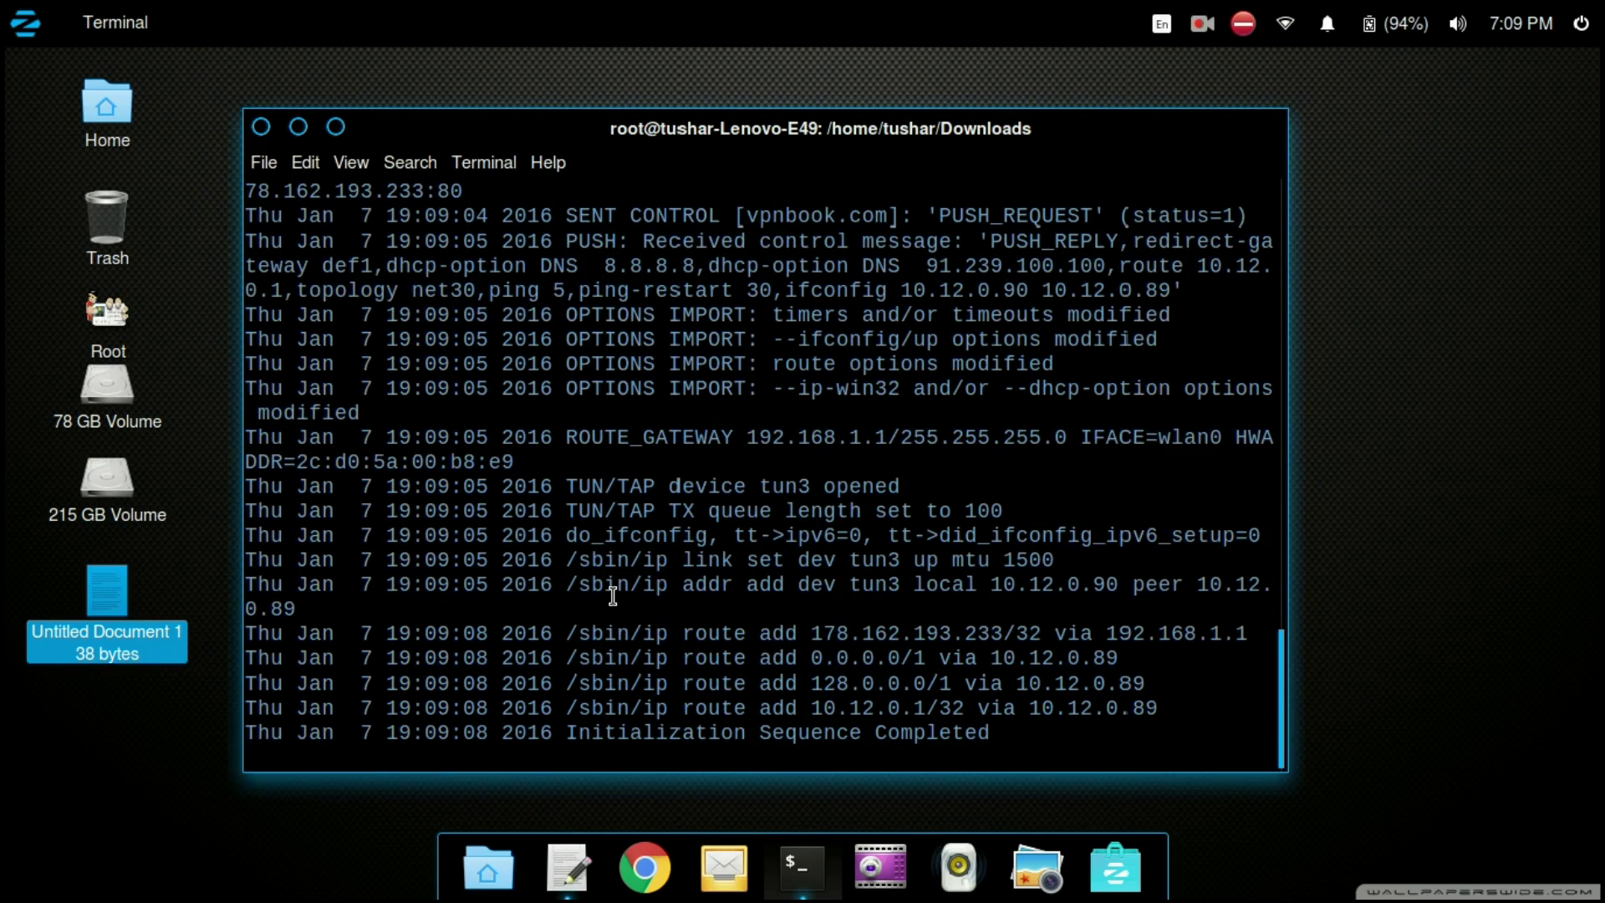
# Step: Move the terminal window higher, highlight the final OpenVPN status message, and minimize the terminal
pyautogui.moveTo(678, 127); pyautogui.dragTo(792, 65)
pyautogui.moveTo(682, 673); pyautogui.dragTo(1124, 674)
pyautogui.click(1135, 673)
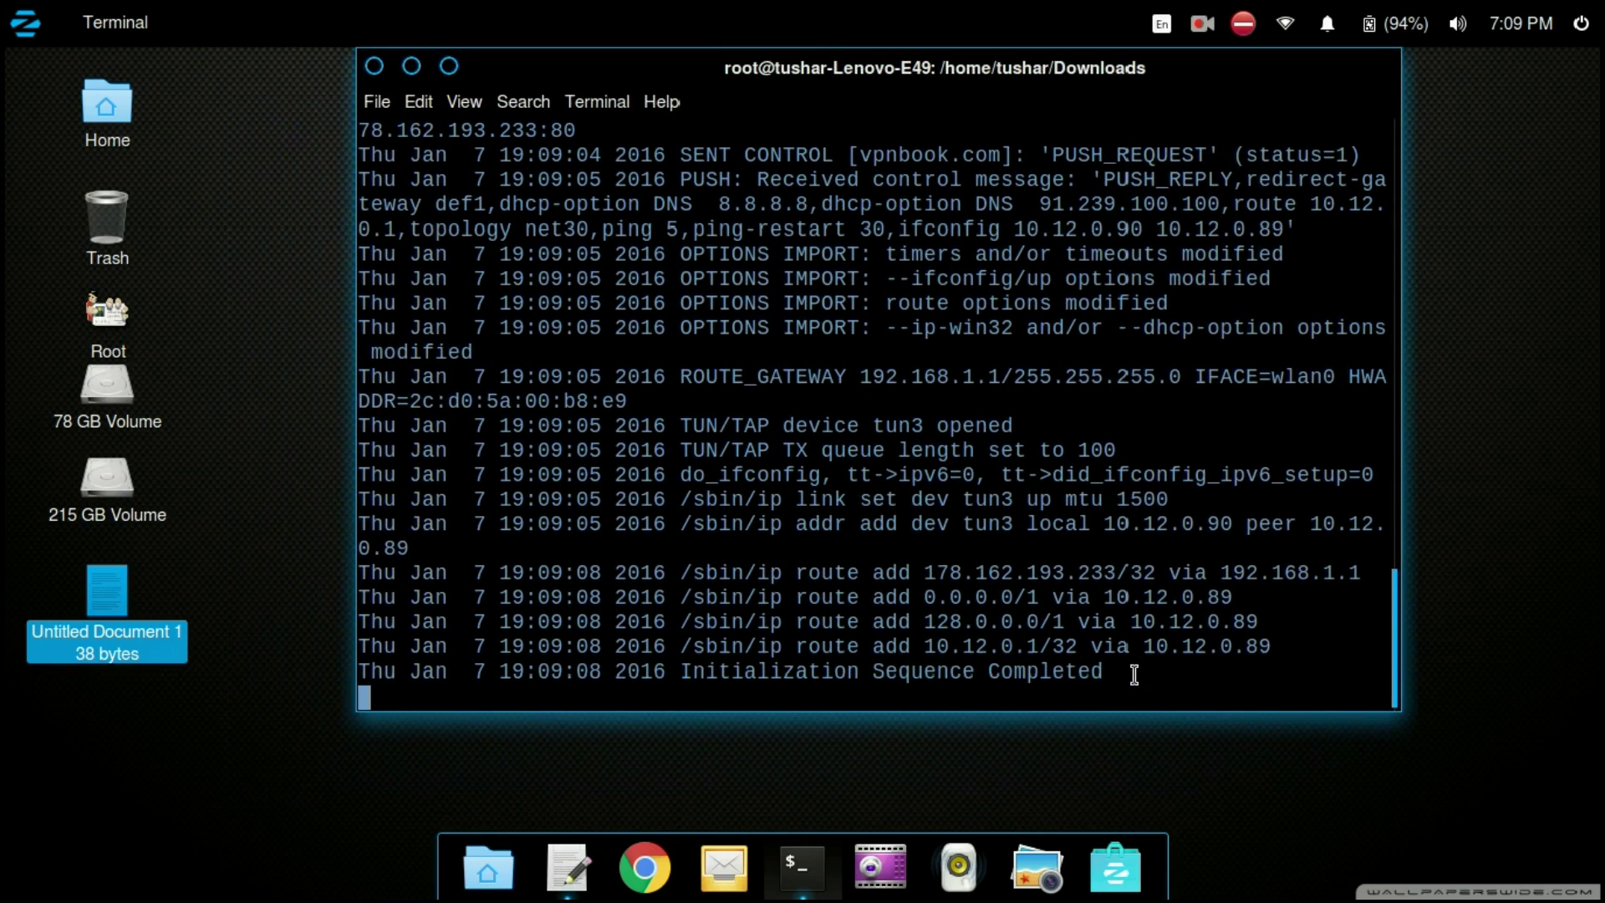
pyautogui.click(411, 66)
# Step: Switch to Chrome, search for "dns leak test", and open the dnsleaktest.com result
pyautogui.click(656, 883)
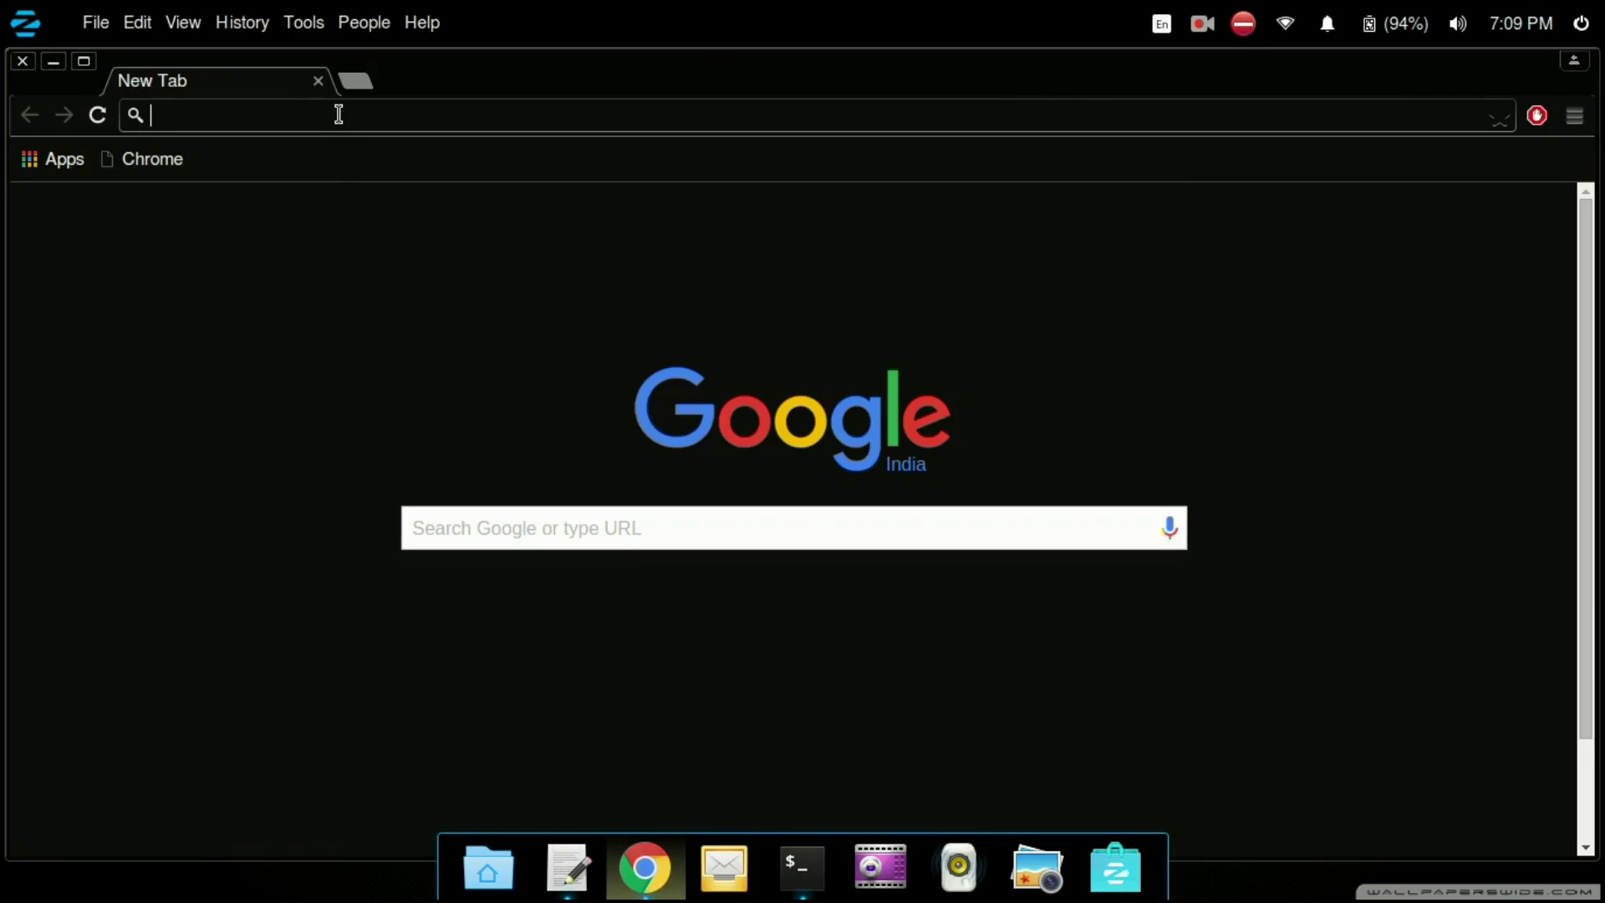
pyautogui.write('dns leak test')
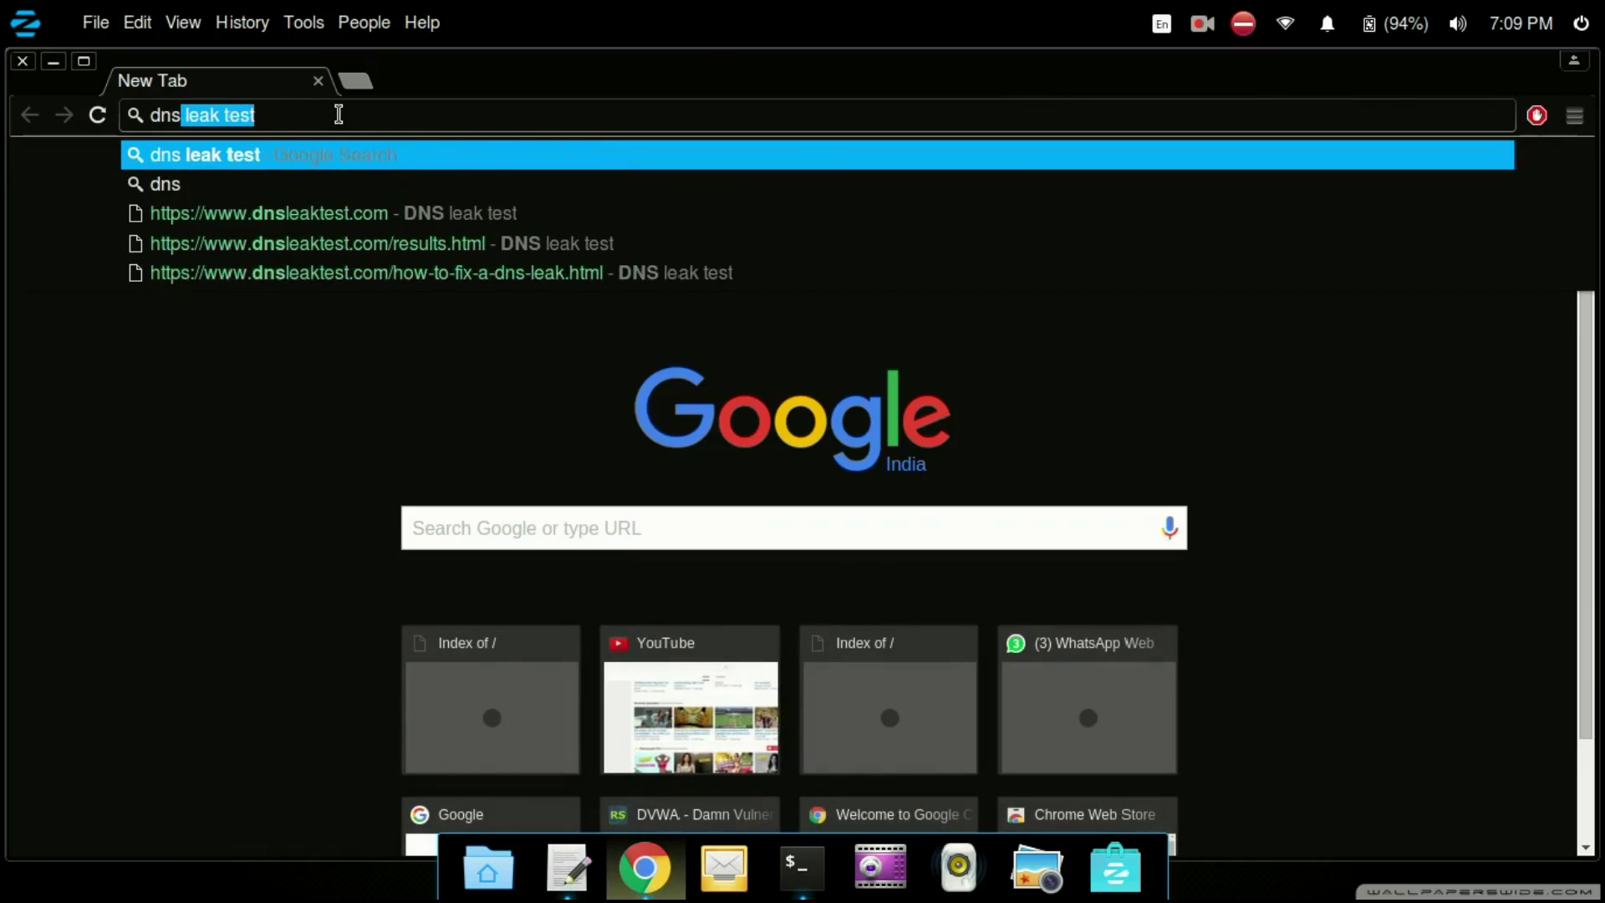
pyautogui.click(311, 160)
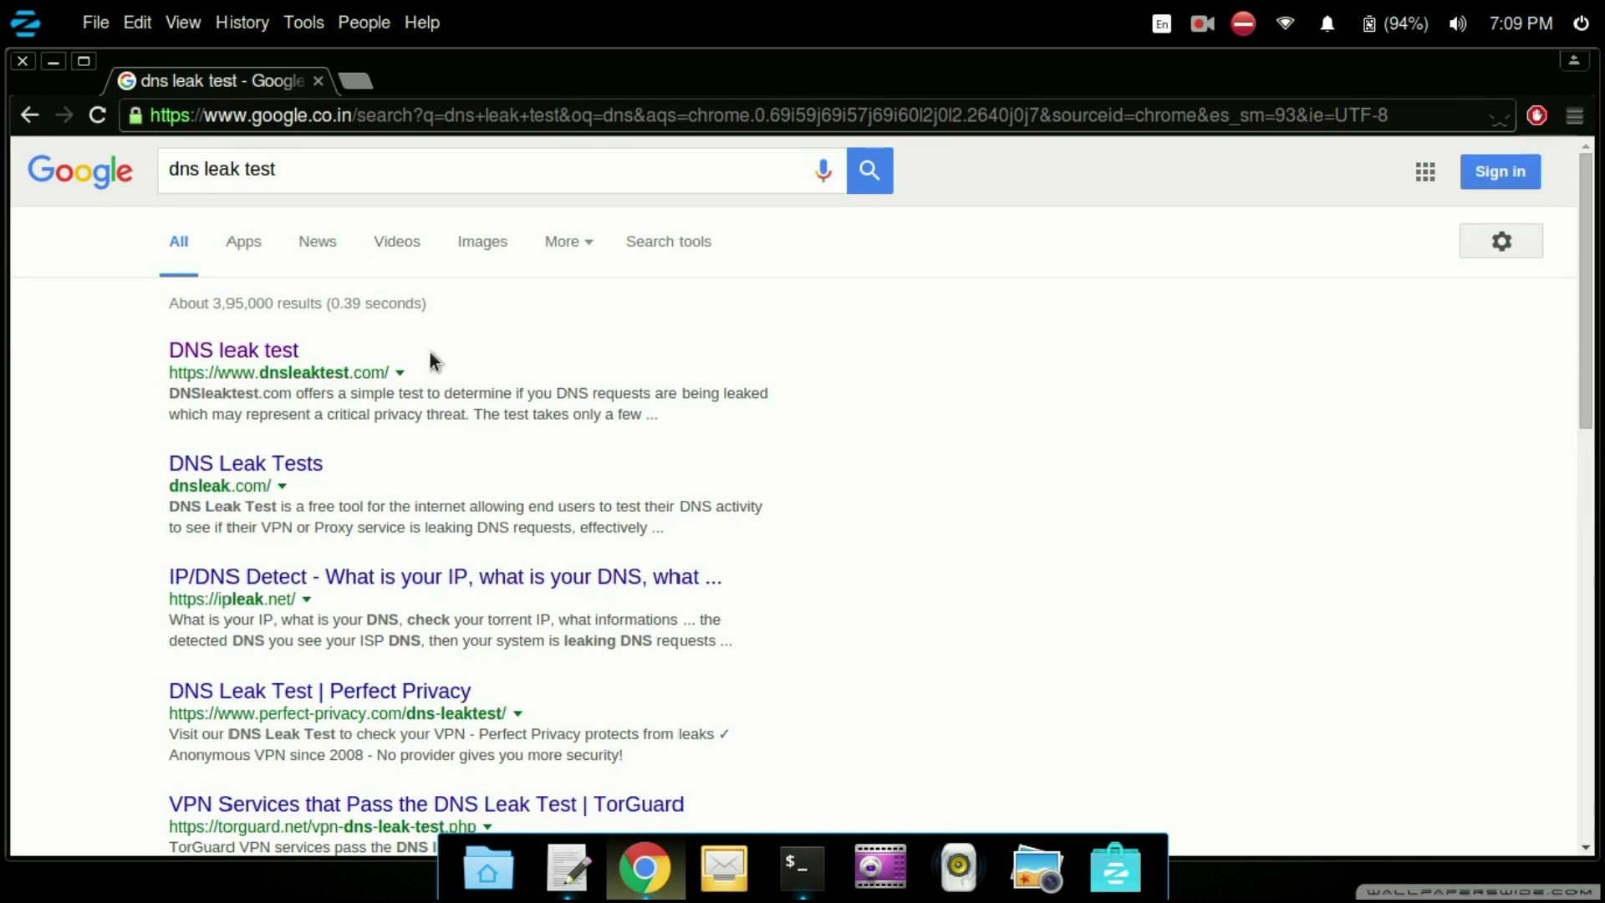
pyautogui.click(265, 351)
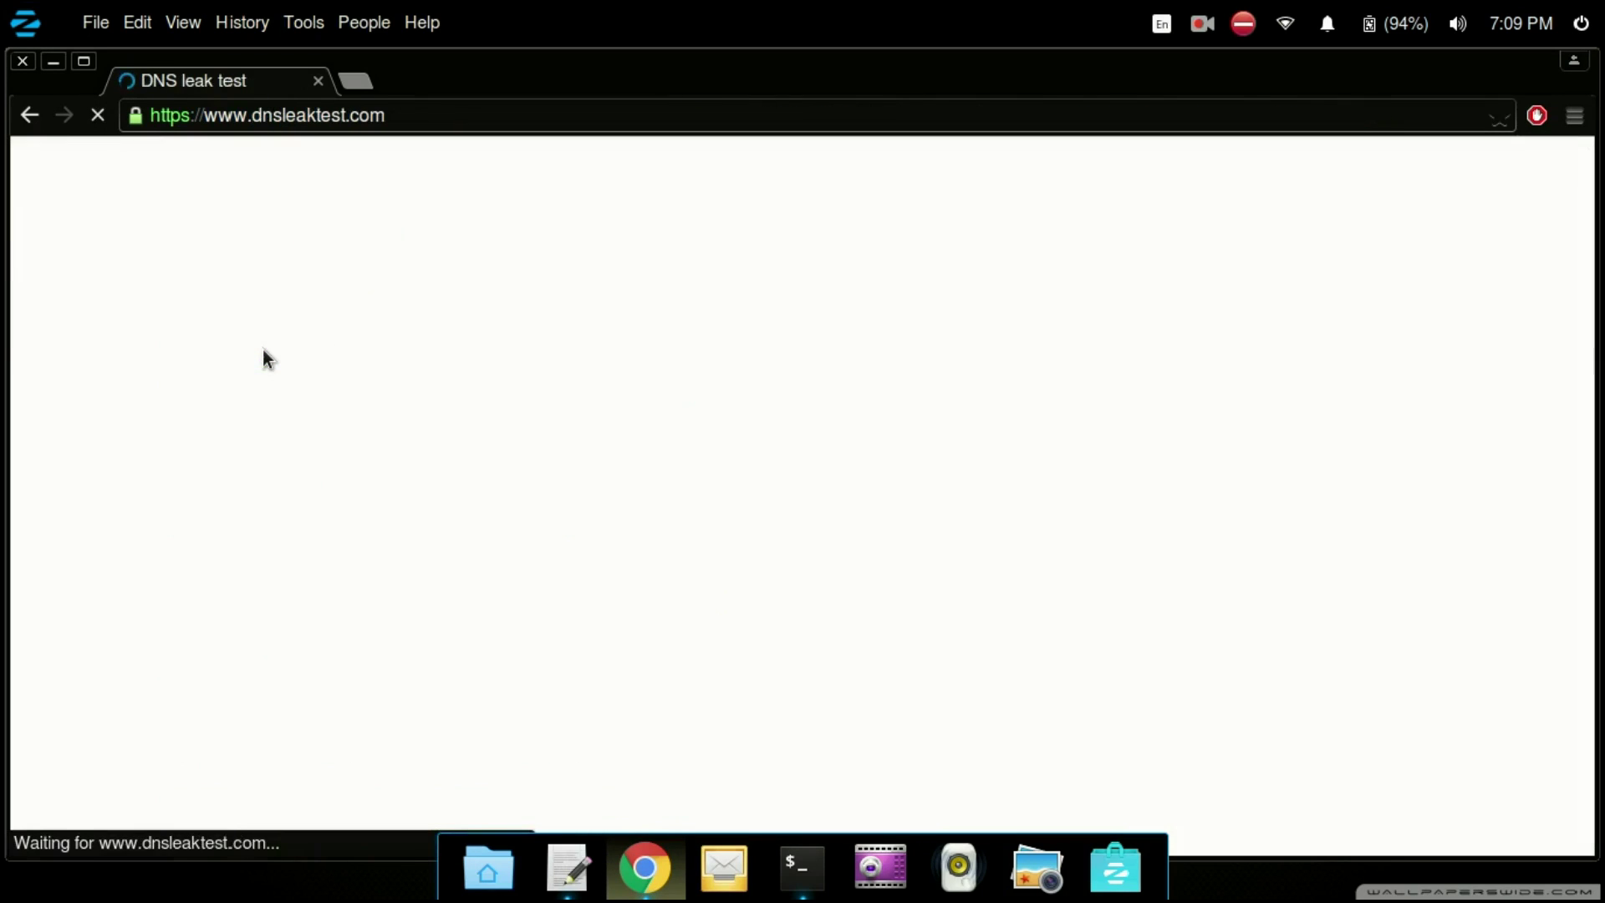
# Step: Check the IP address and location reported by dnsleaktest.com and run the DNS leak test
pyautogui.moveTo(698, 296); pyautogui.dragTo(1041, 300)
pyautogui.click(834, 352)
pyautogui.moveTo(741, 363); pyautogui.dragTo(923, 365)
pyautogui.click(1097, 371)
pyautogui.click(674, 672)
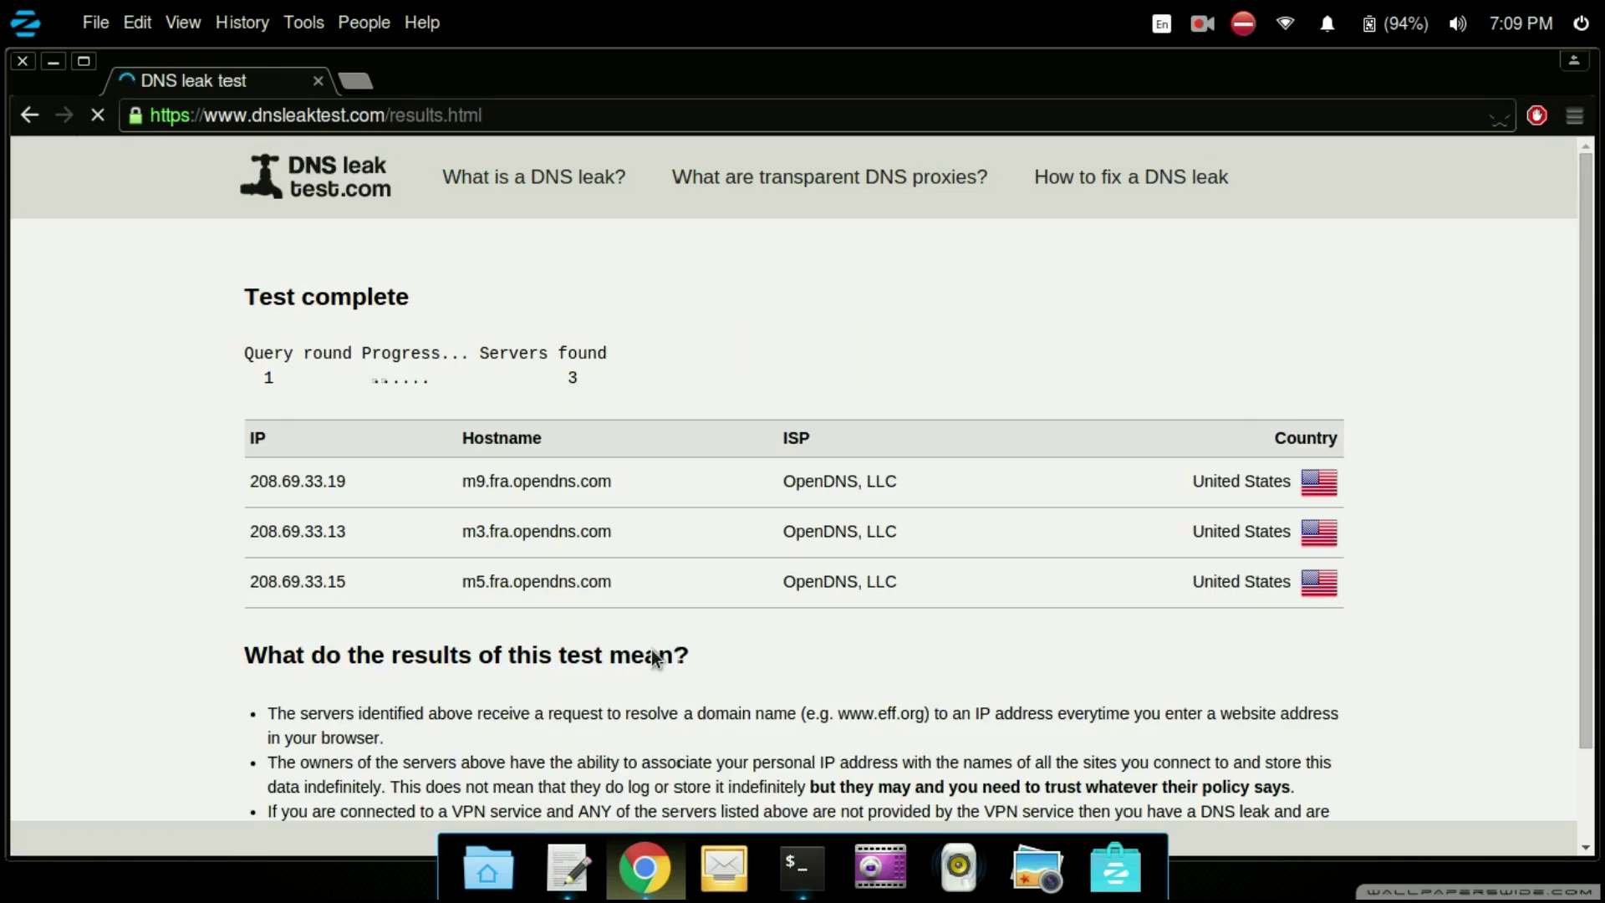
# Step: Examine the ISP and country of each DNS server in the leak test results
pyautogui.scroll(-1, 652, 656)
pyautogui.scroll(1, 749, 698)
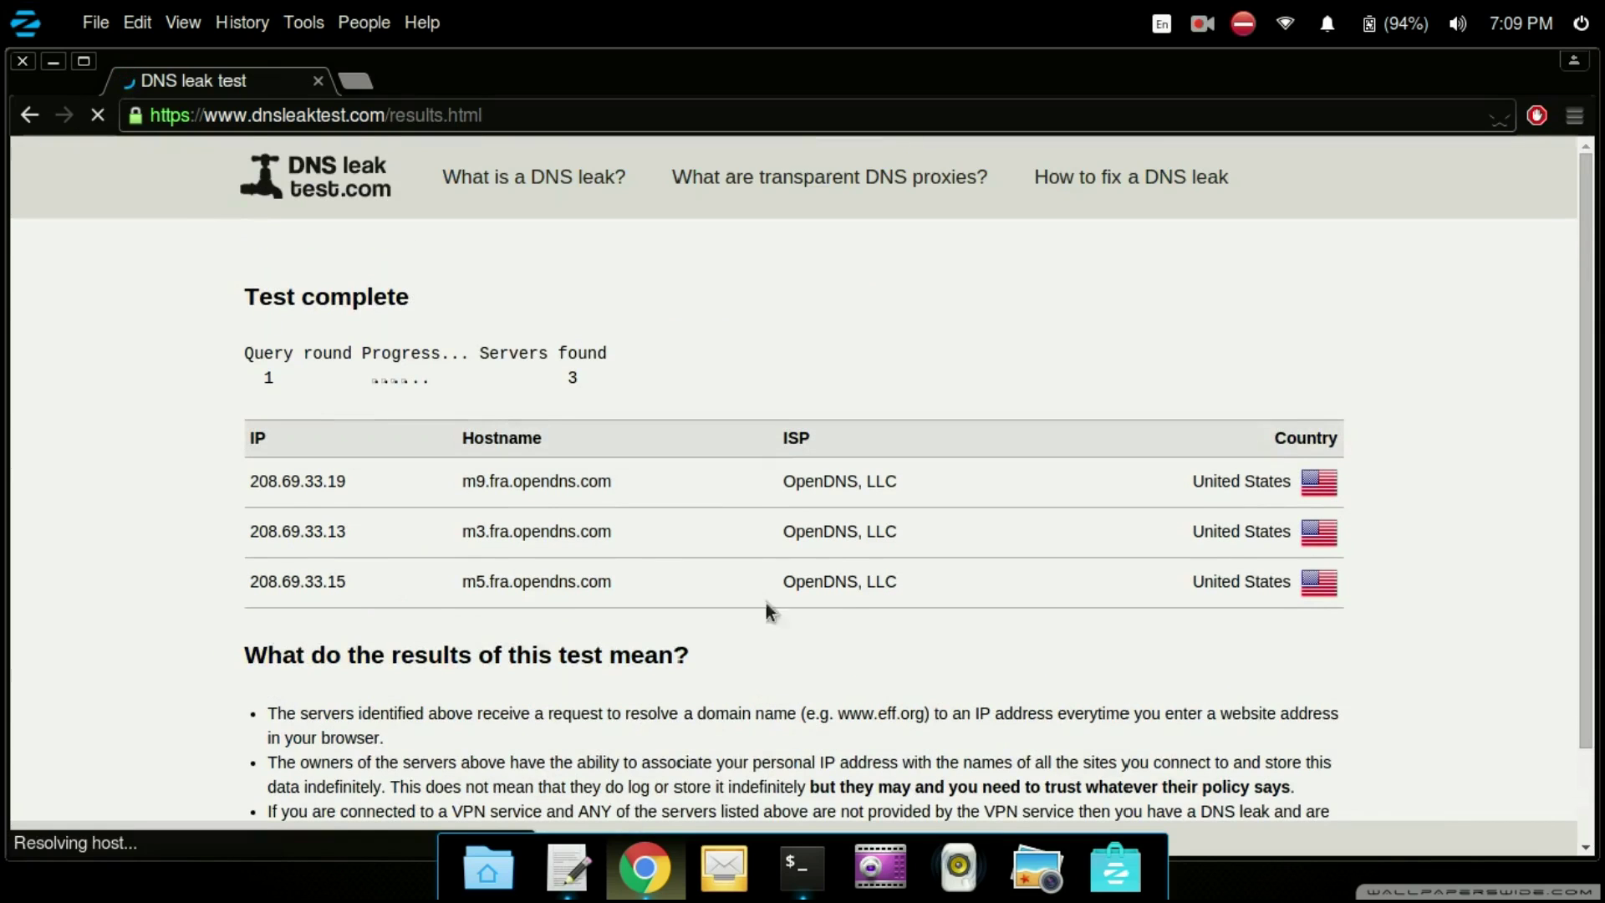
pyautogui.moveTo(782, 478); pyautogui.dragTo(952, 484)
pyautogui.click(1081, 496)
pyautogui.moveTo(1194, 485); pyautogui.dragTo(585, 159)
pyautogui.moveTo(1178, 541); pyautogui.dragTo(1340, 537)
pyautogui.moveTo(1184, 598); pyautogui.dragTo(585, 167)
pyautogui.click(1435, 585)
pyautogui.scroll(-1, 694, 605)
pyautogui.scroll(1, 649, 608)
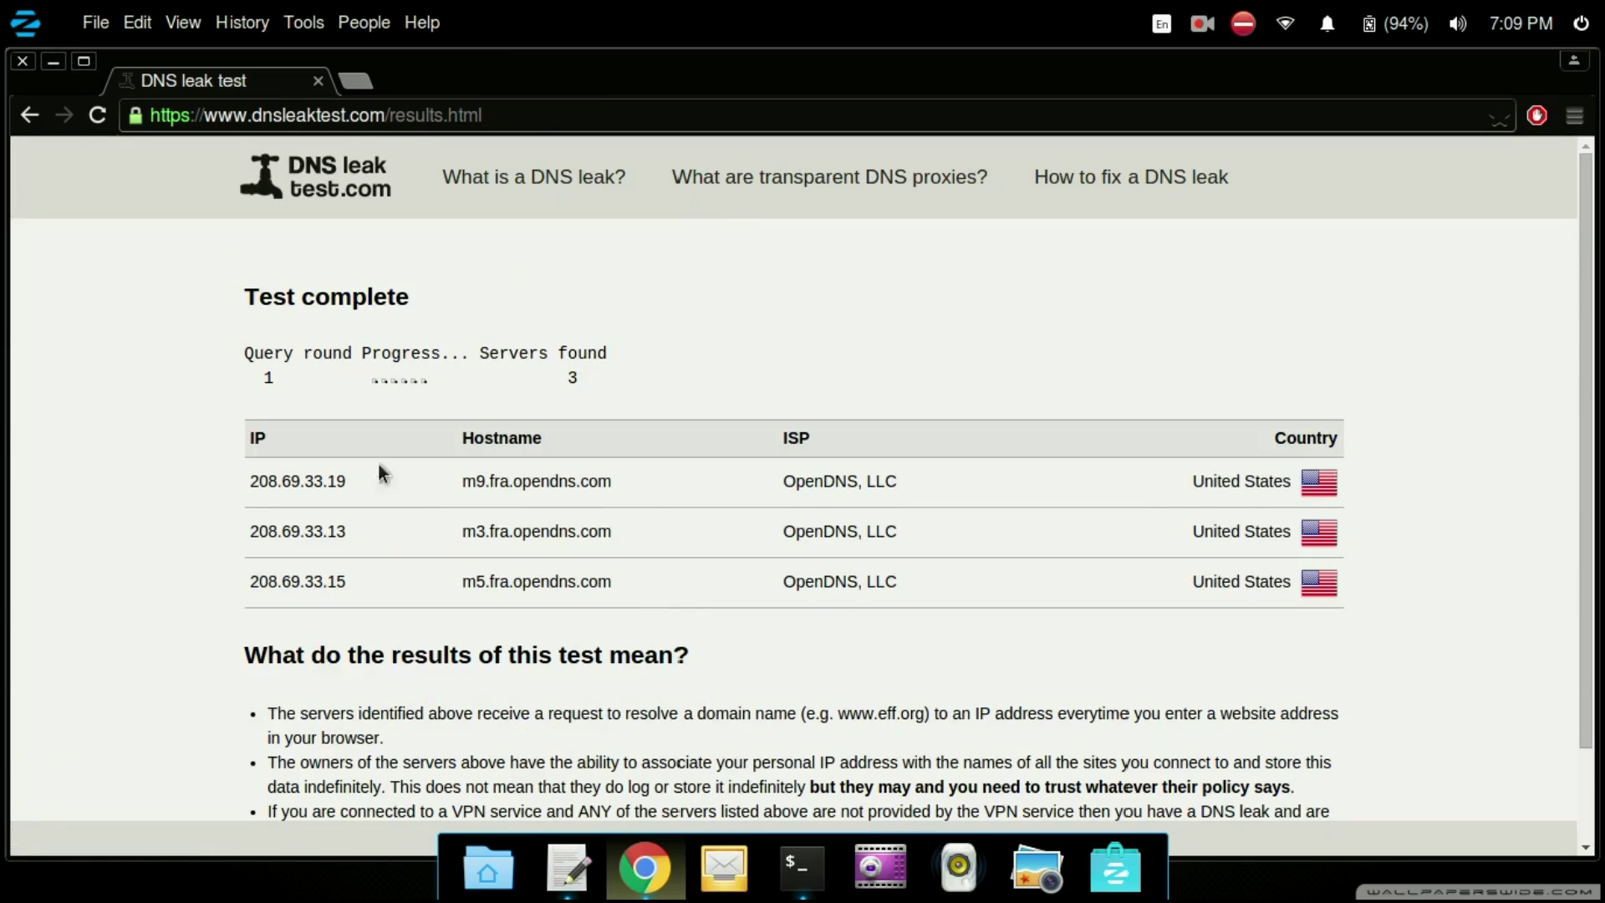
# Step: Close Chrome, the terminal along with its running OpenVPN process, and the text document containing the credentials
pyautogui.click(21, 62)
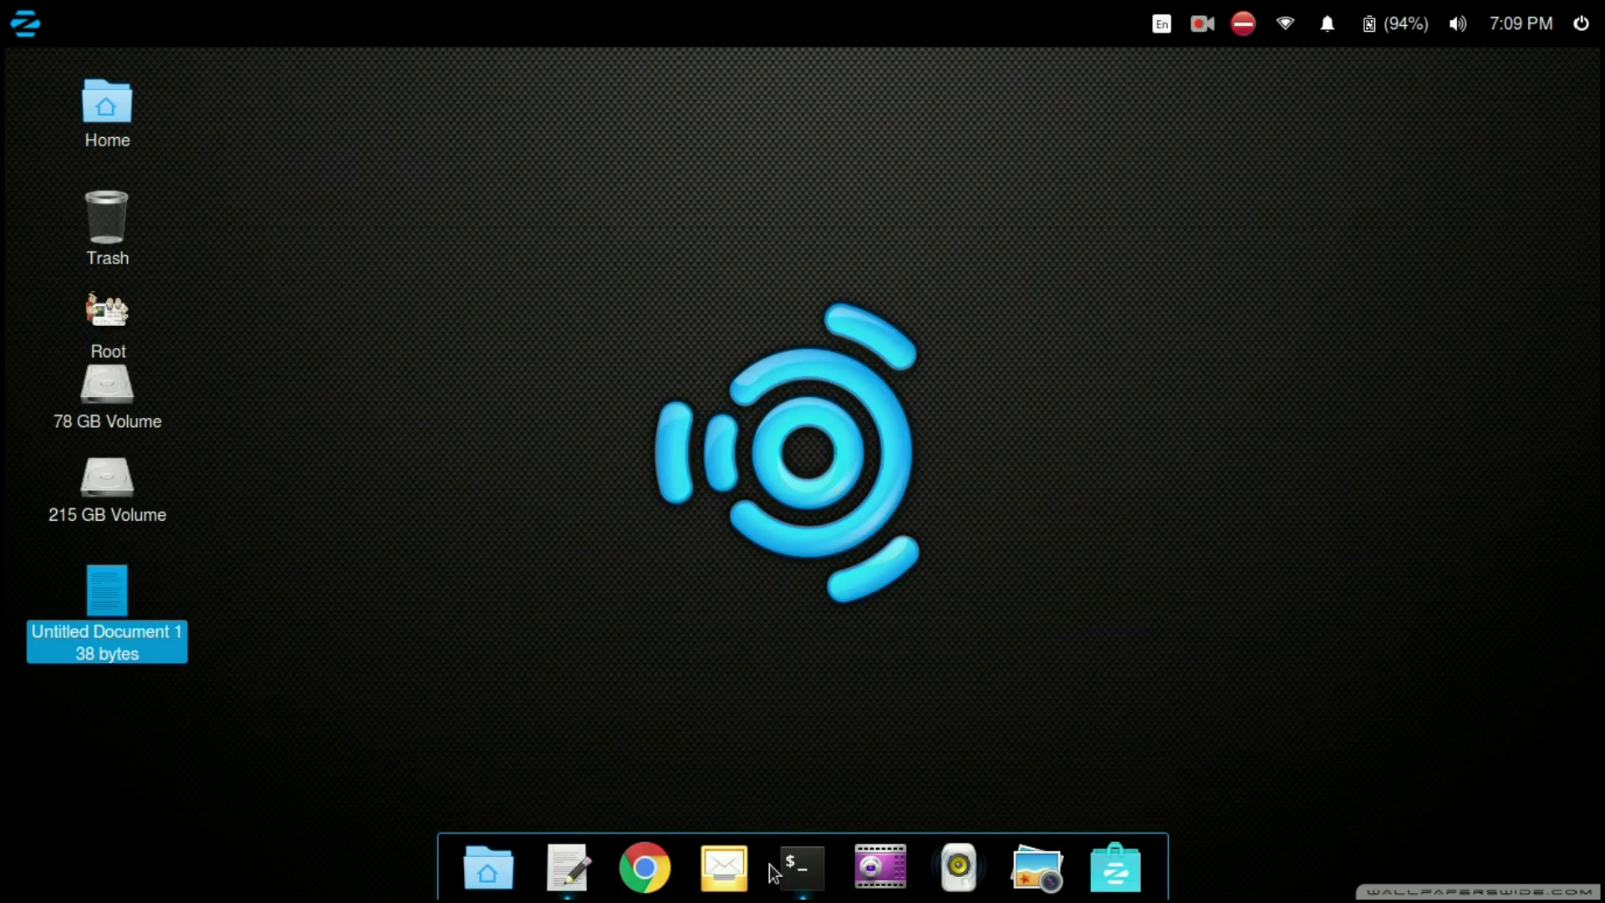
pyautogui.click(792, 886)
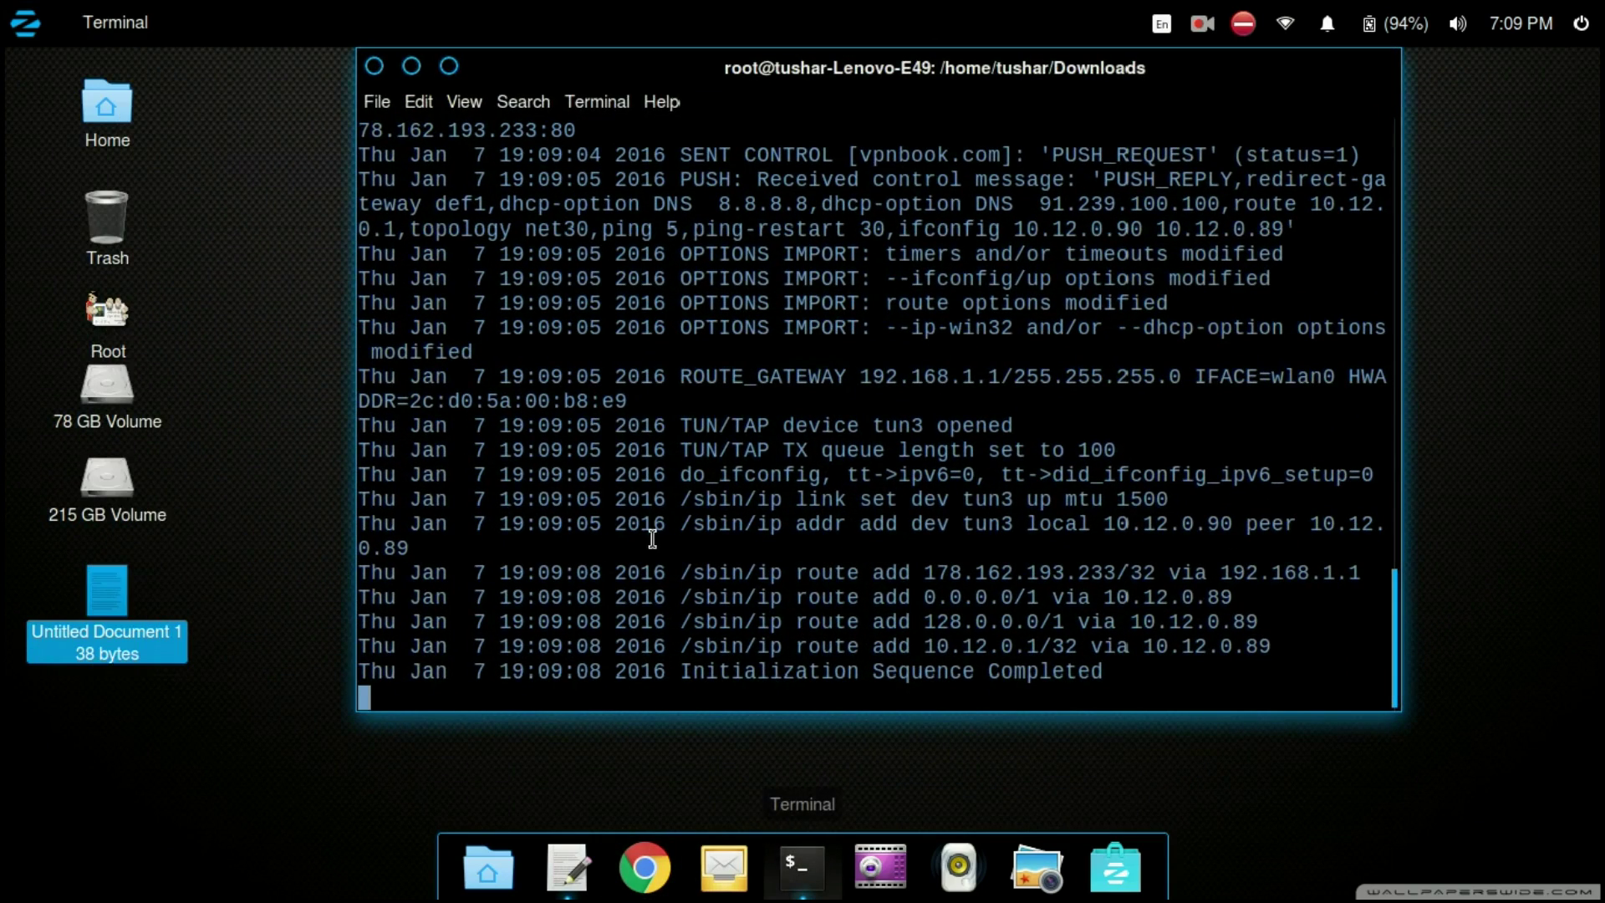
pyautogui.click(375, 66)
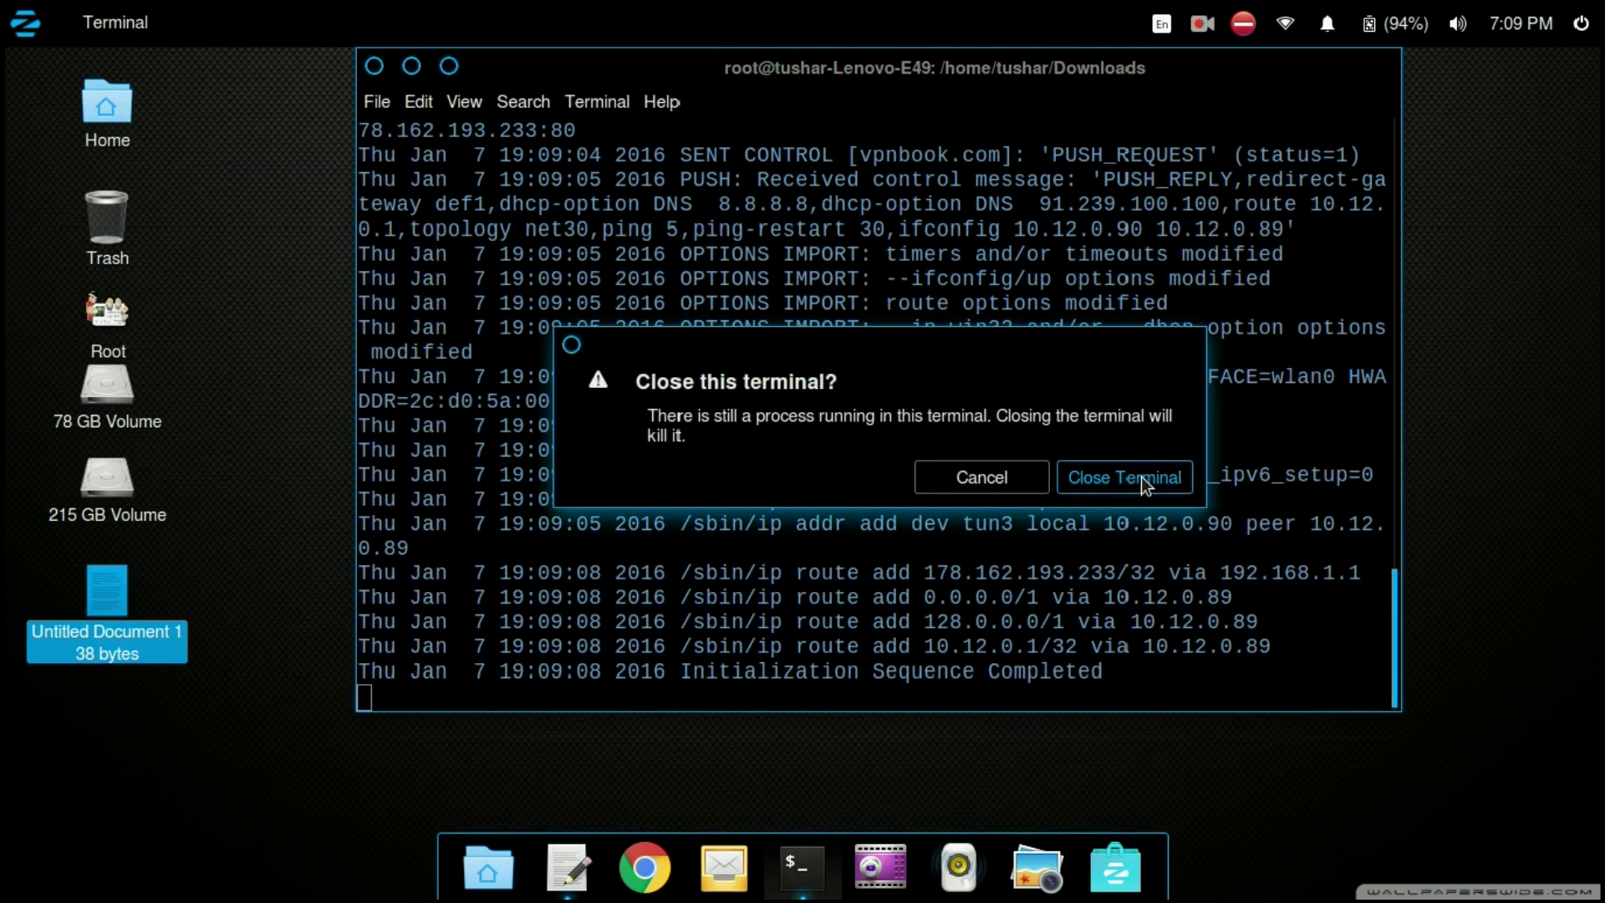
pyautogui.click(1124, 477)
pyautogui.click(569, 869)
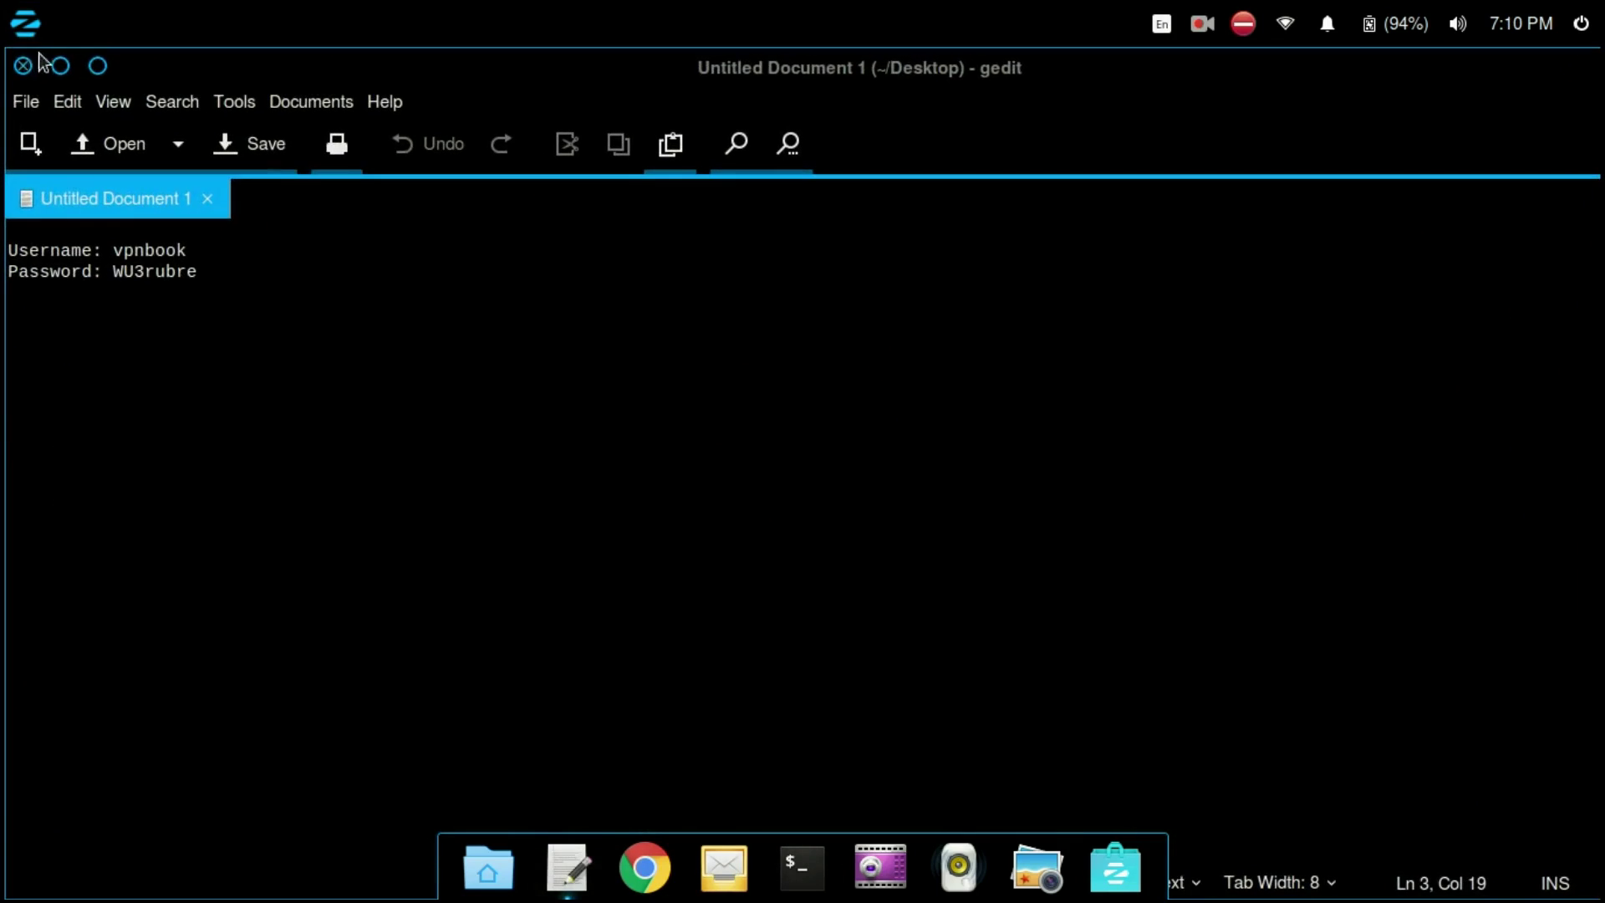
pyautogui.click(23, 65)
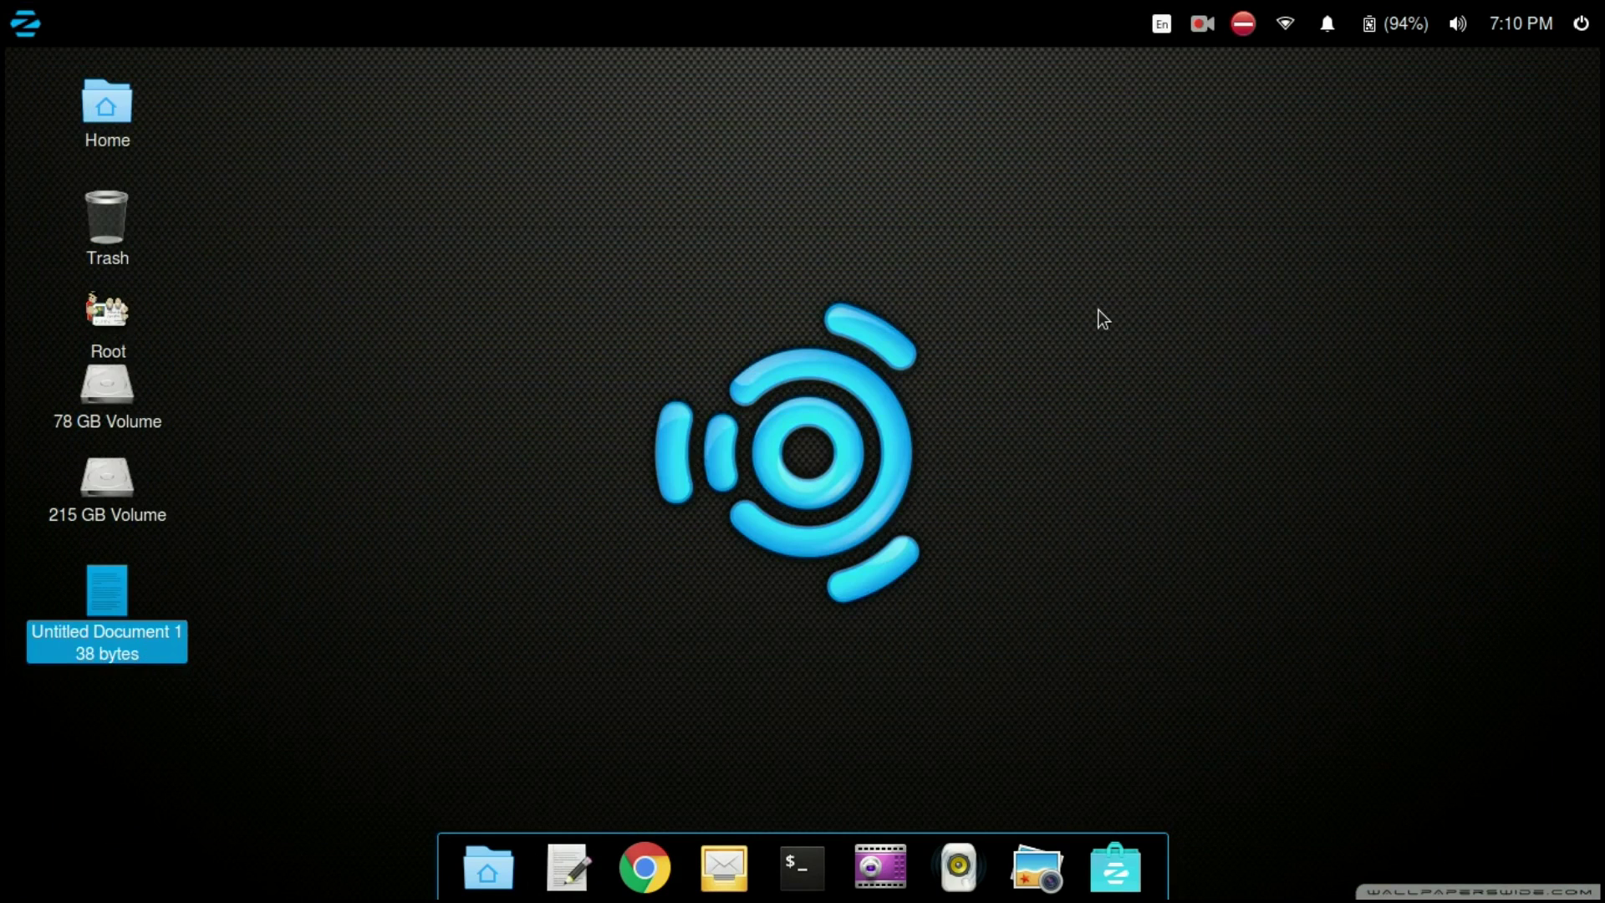
pyautogui.click(1202, 24)
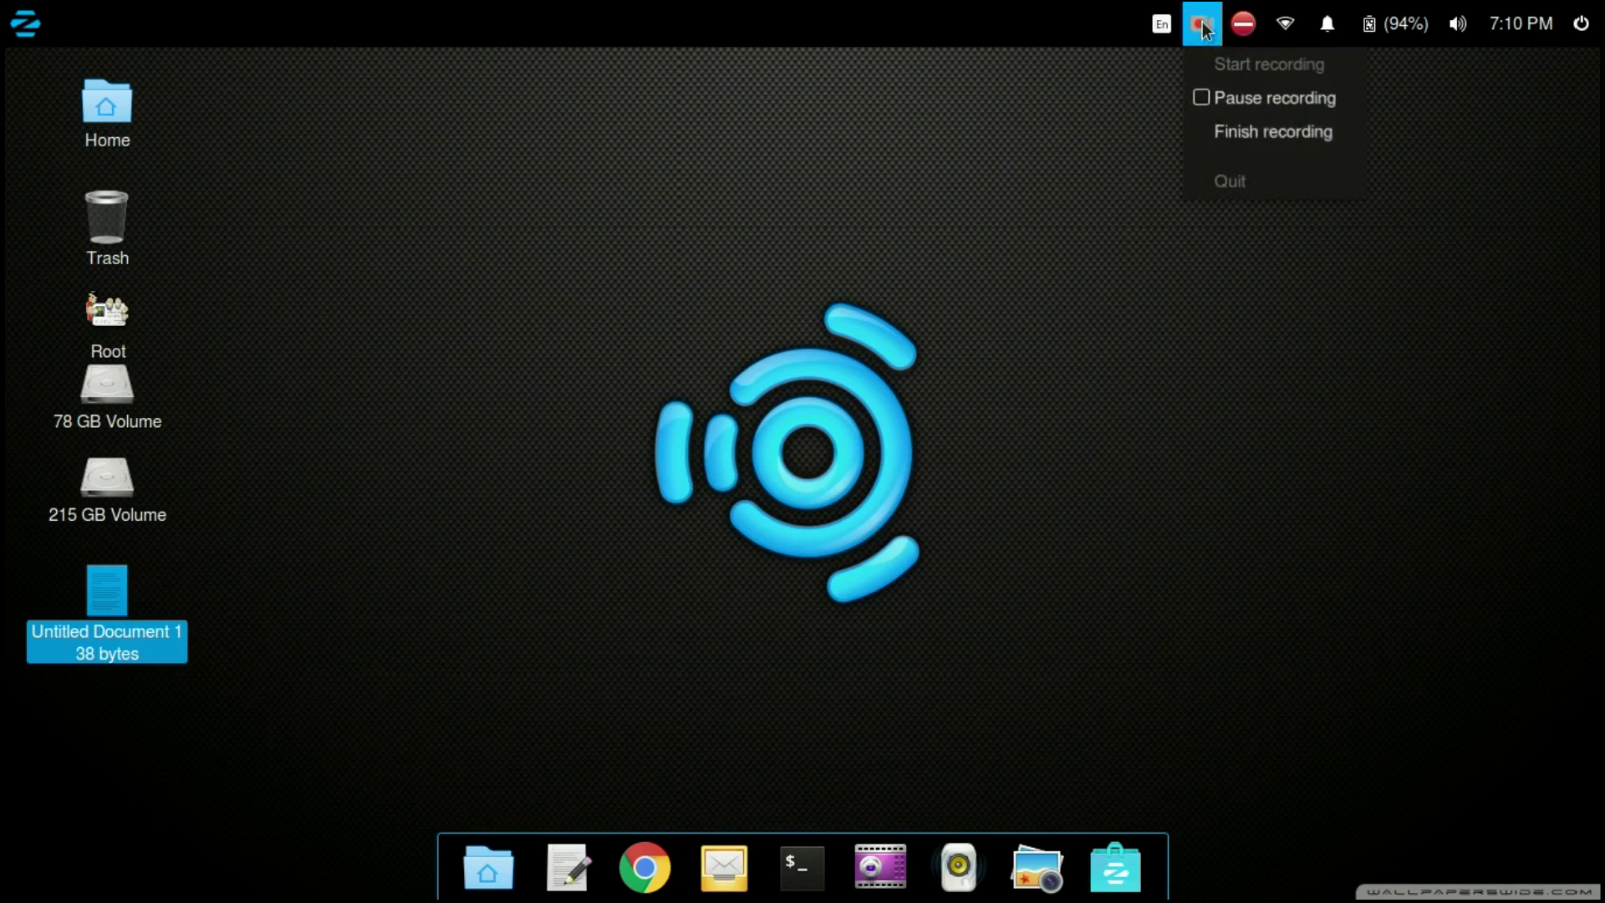
pyautogui.click(1221, 132)
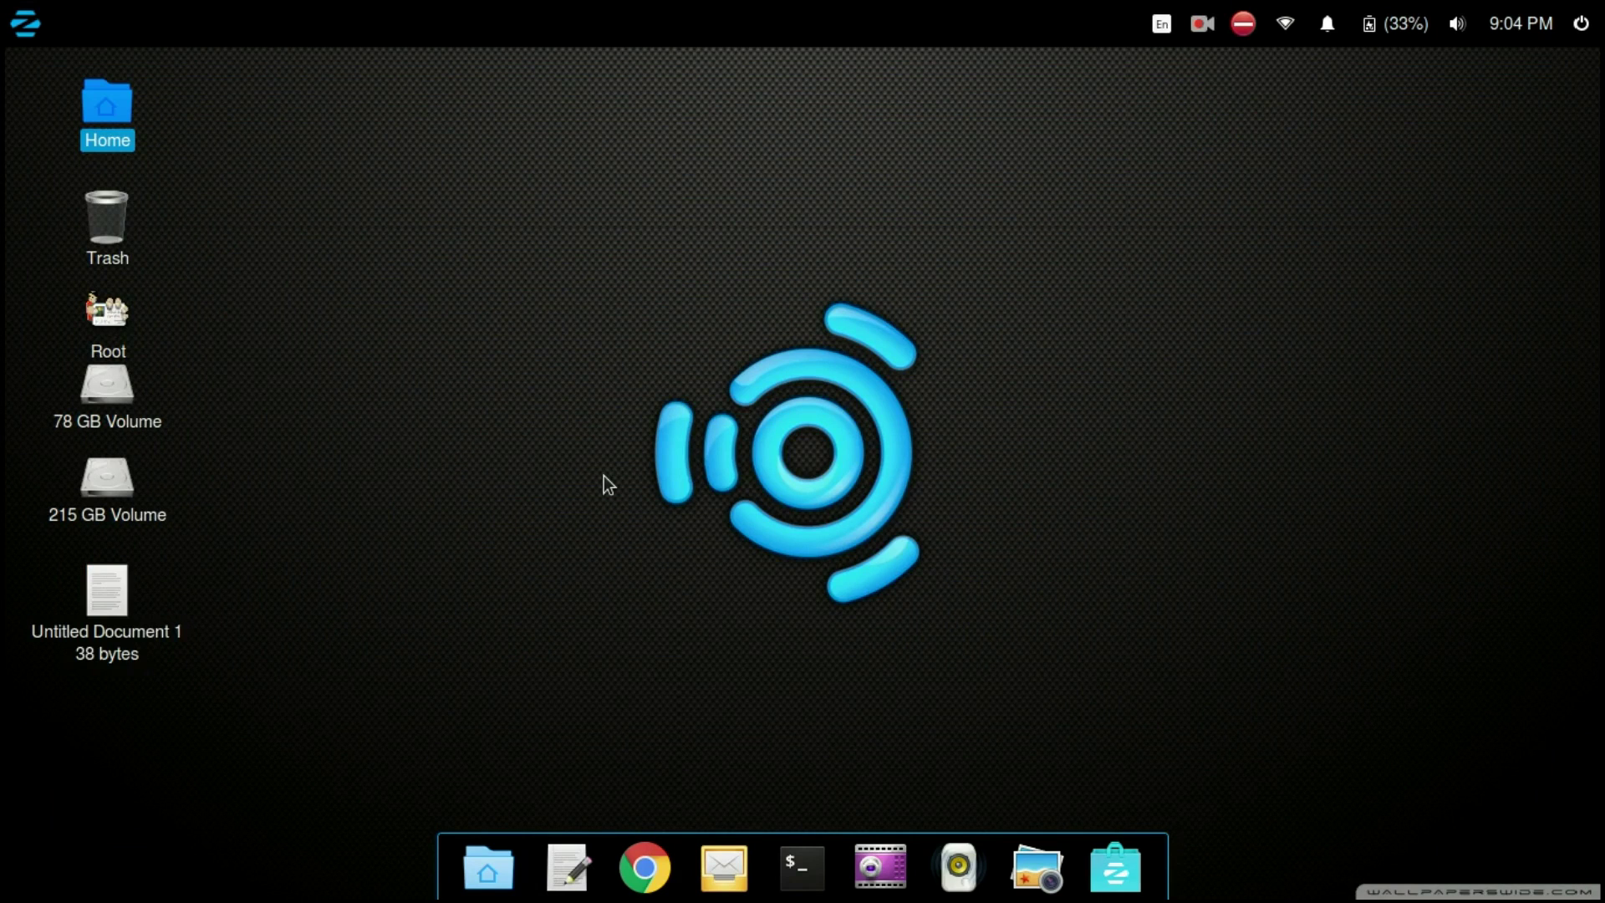